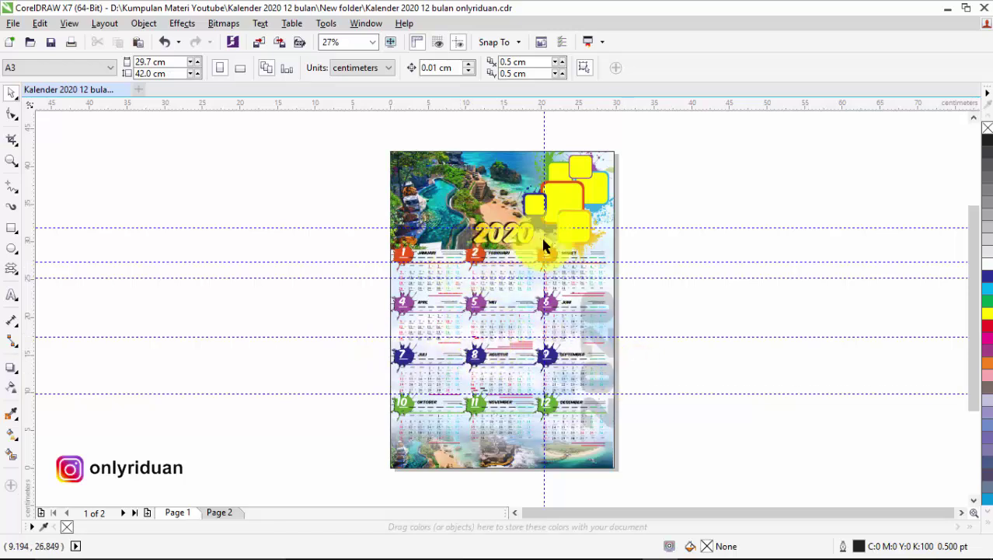
# Step: Minimize the CorelDRAW window holding the 2020 twelve-month calendar design
pyautogui.click(950, 12)
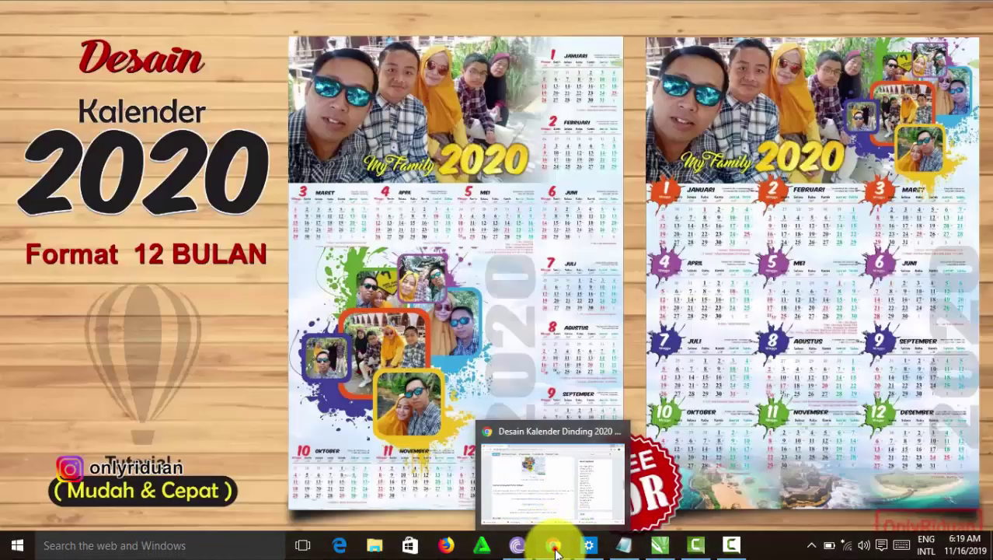
# Step: In the tutoriduan.com calendar article, scroll to the download links and open the Komika Axis font page
pyautogui.click(555, 547)
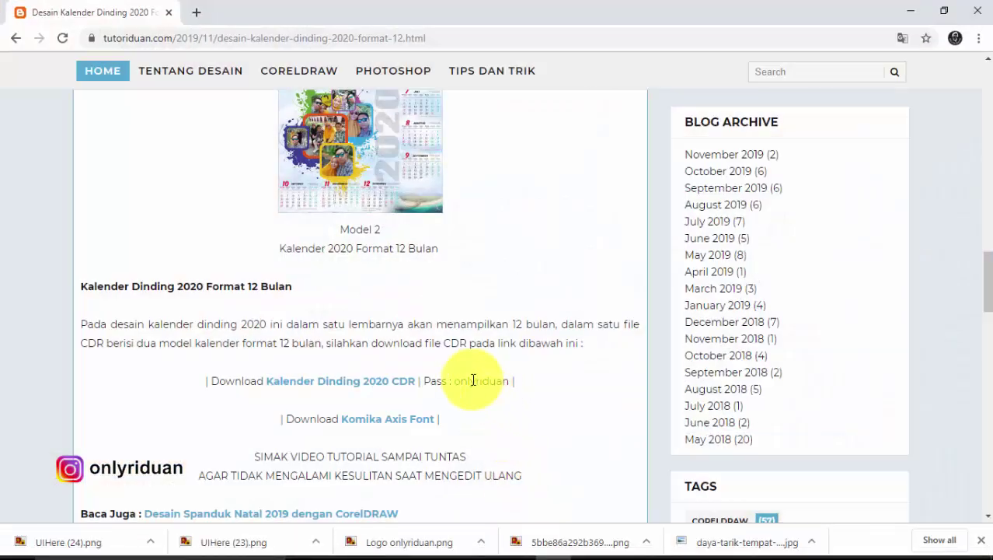
pyautogui.scroll(4, 435, 361)
pyautogui.scroll(15, 435, 364)
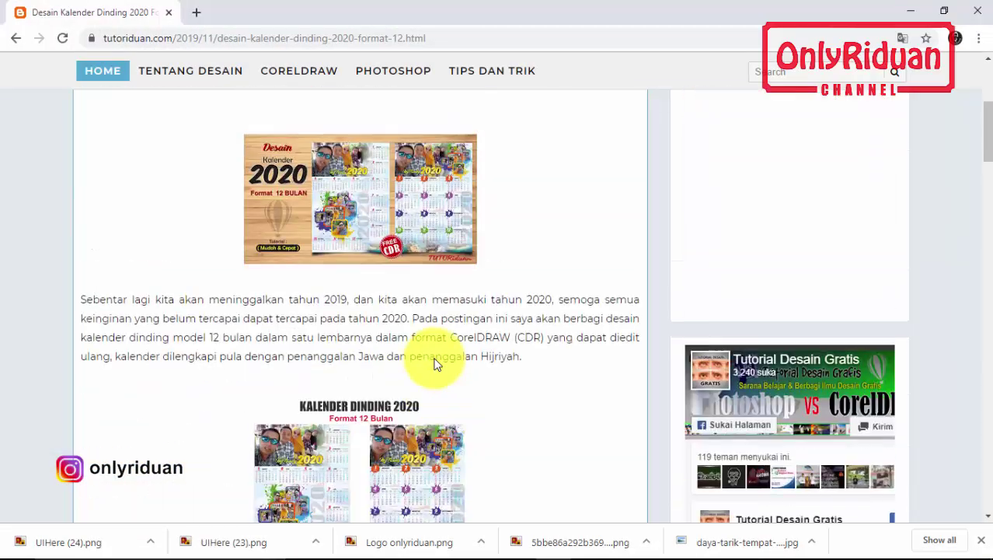
pyautogui.scroll(-4, 436, 364)
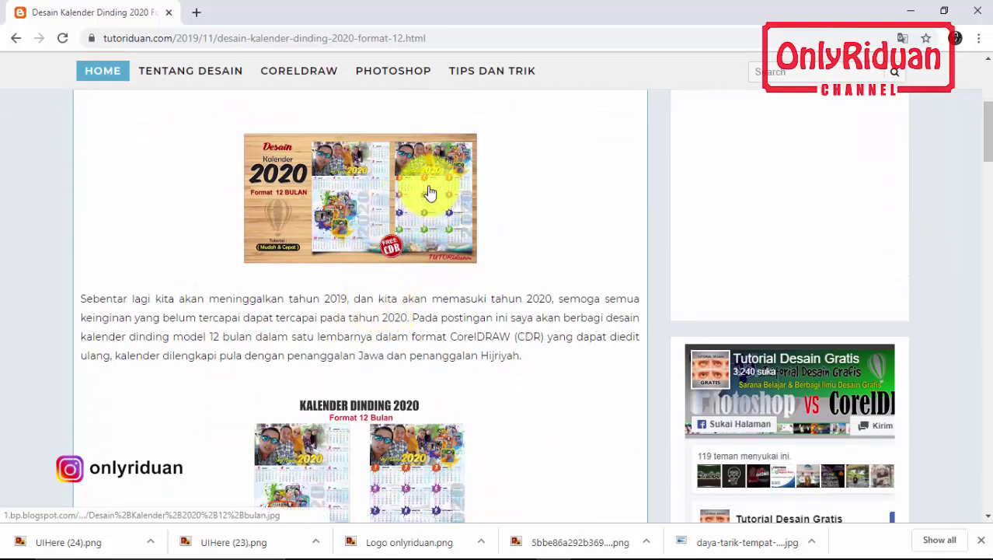
pyautogui.scroll(-3, 428, 192)
pyautogui.scroll(-4, 428, 192)
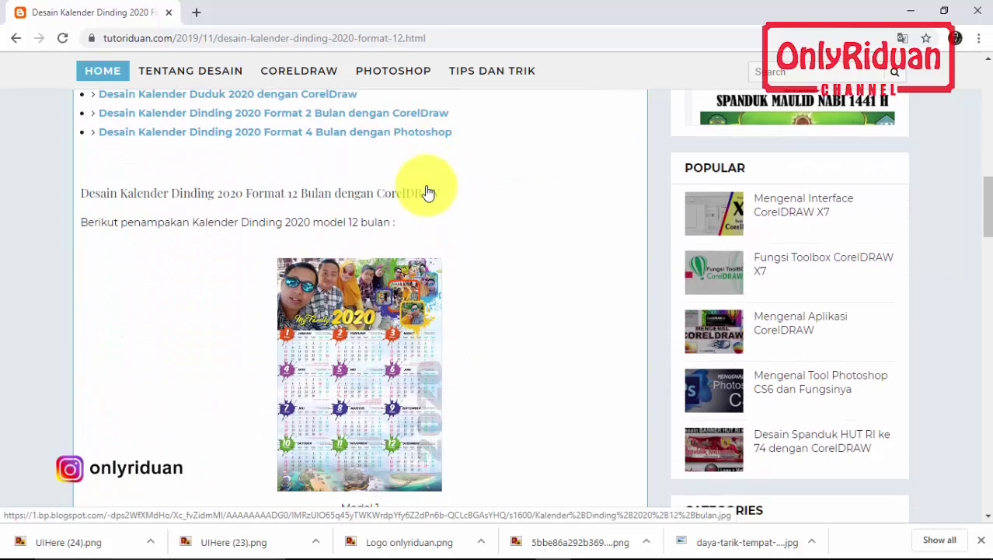
pyautogui.scroll(-12, 428, 192)
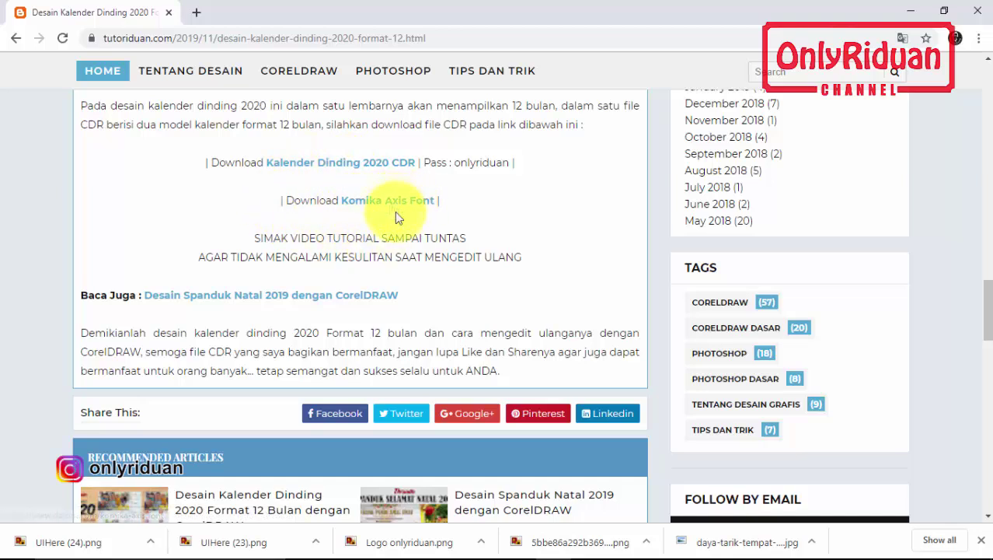
pyautogui.click(382, 202)
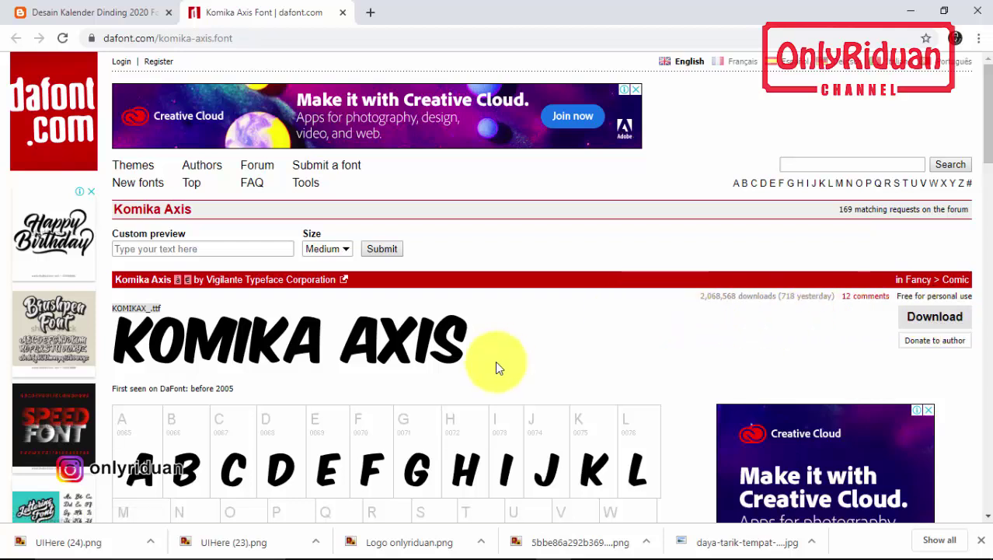
pyautogui.click(376, 542)
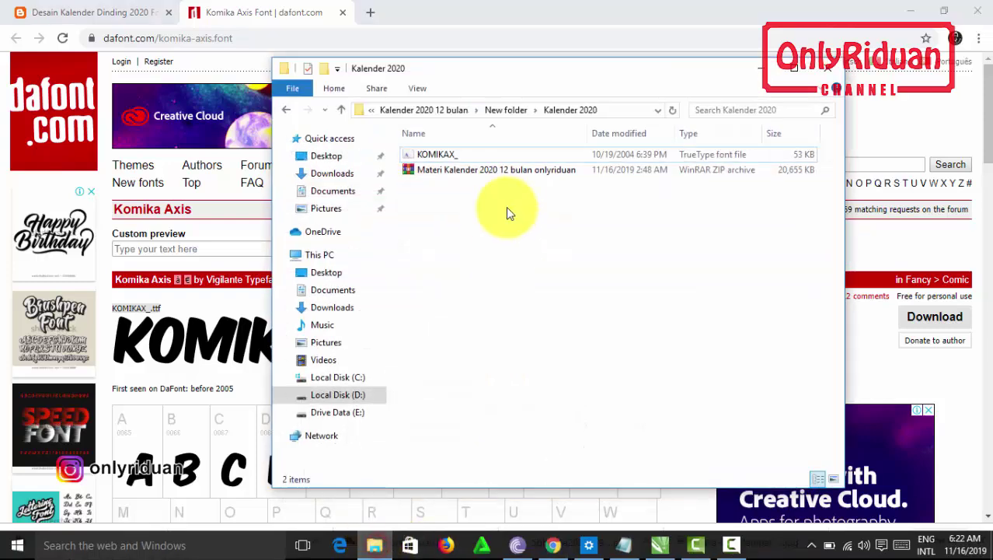
pyautogui.click(440, 154)
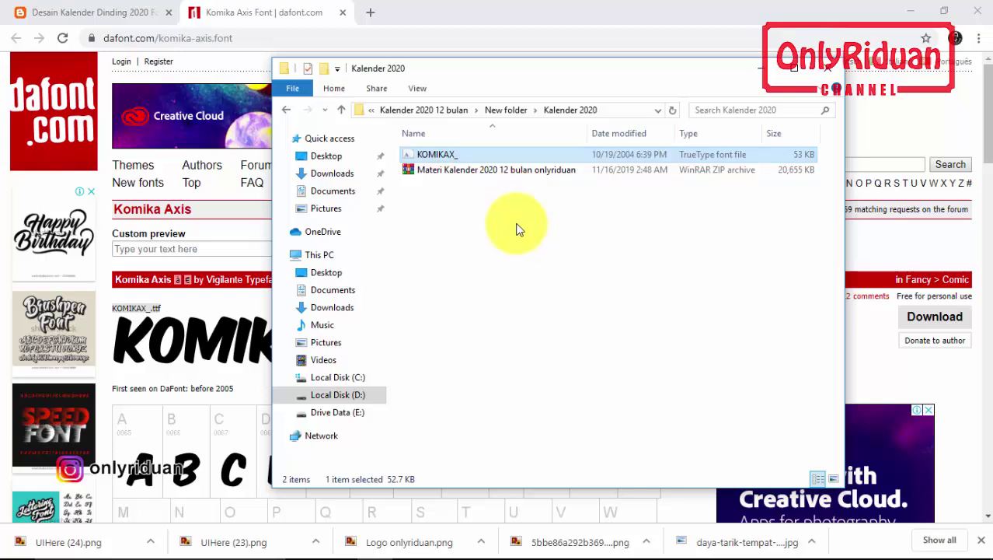
pyautogui.click(501, 223)
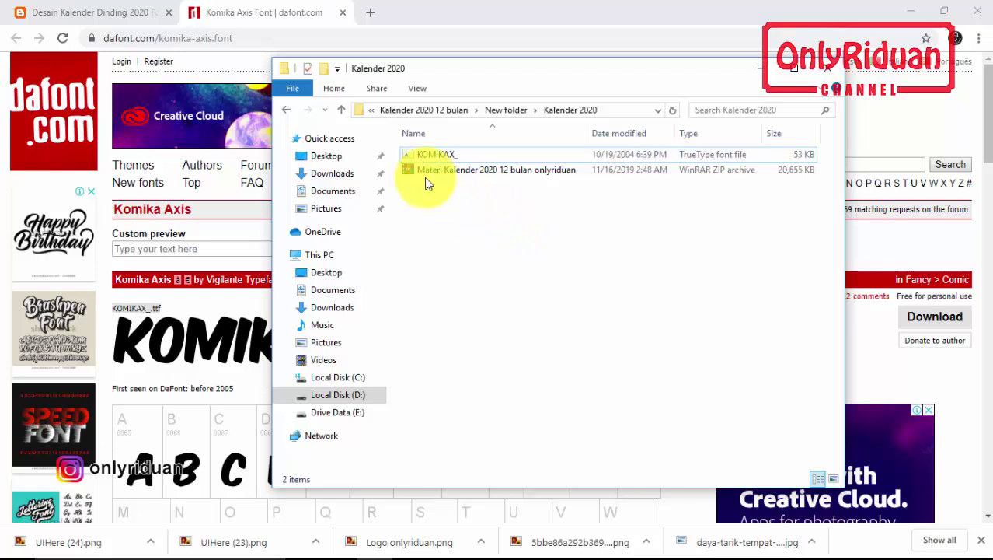
pyautogui.click(419, 153)
pyautogui.rightClick(428, 155)
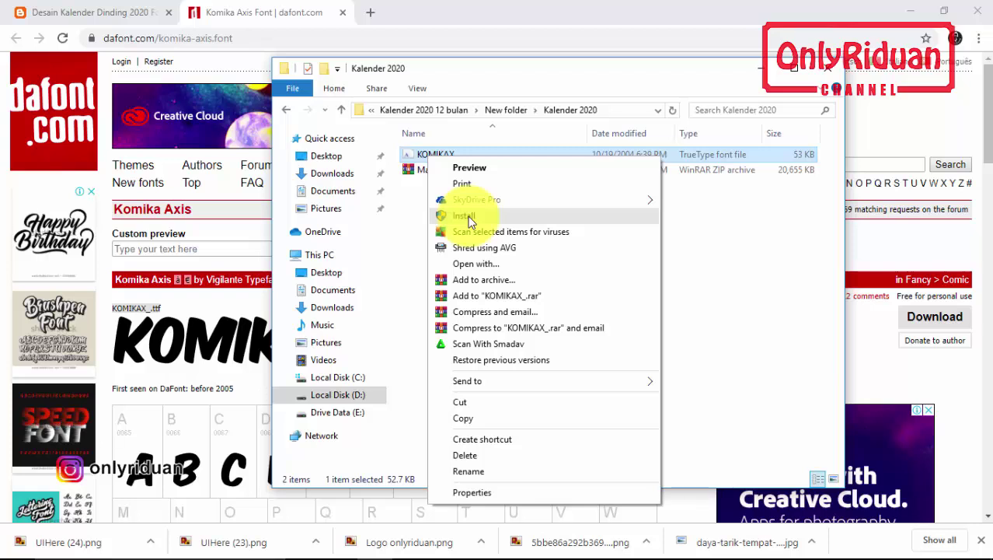
pyautogui.click(694, 236)
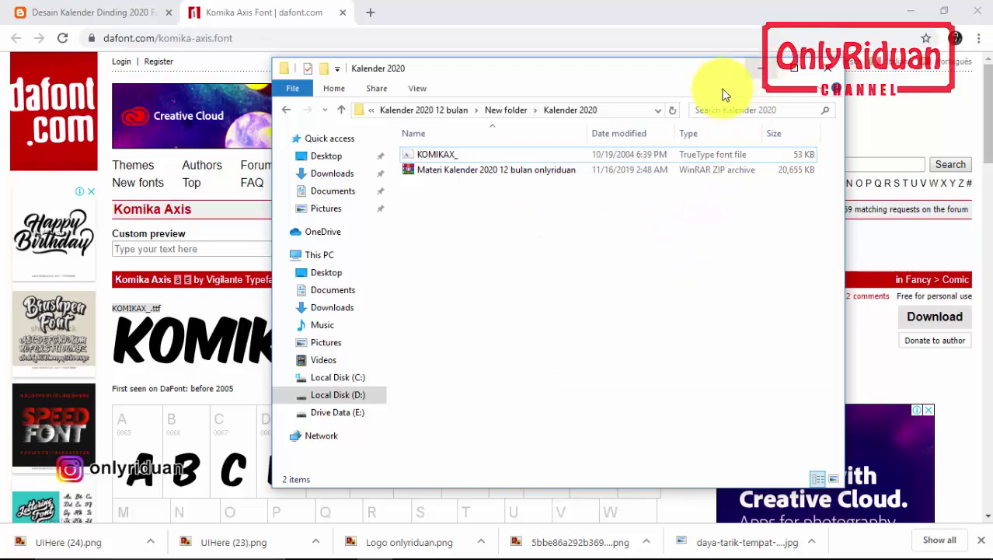
pyautogui.click(759, 68)
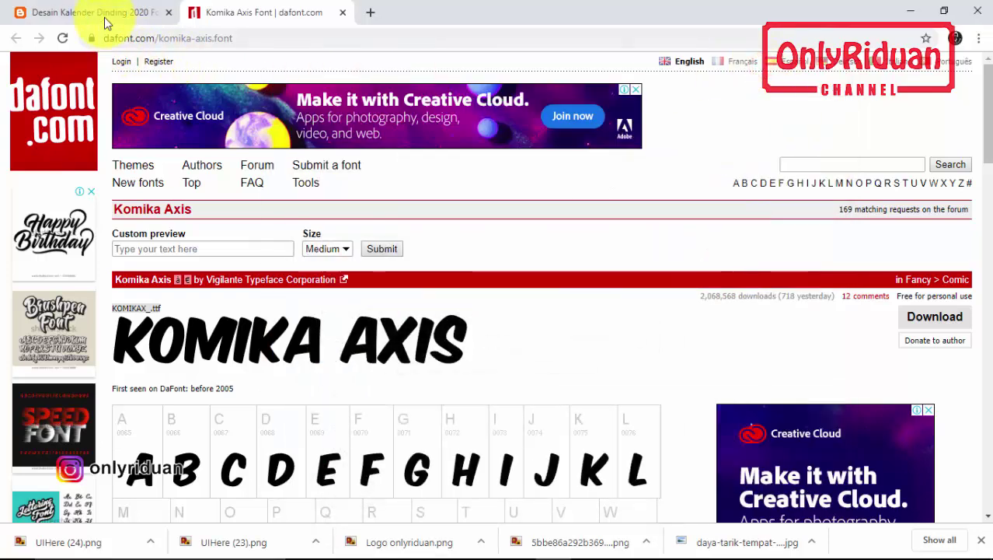
# Step: Back on the blog tab, open the Kalender Dinding 2020 CDR download in Google Drive
pyautogui.click(104, 12)
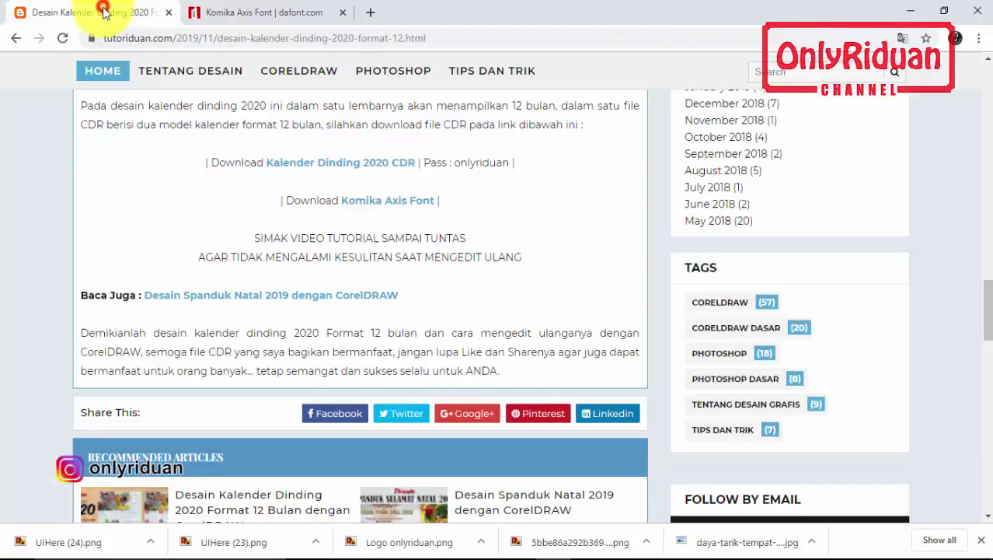
pyautogui.click(347, 166)
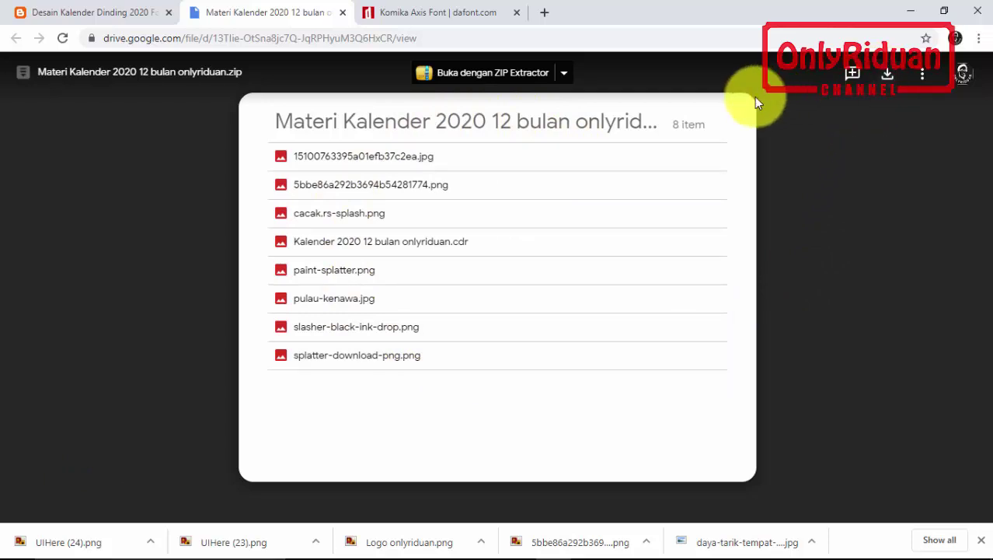
# Step: Extract the calendar materials zip into the Kalender 2020 folder, entering the archive password
pyautogui.moveTo(466, 552)
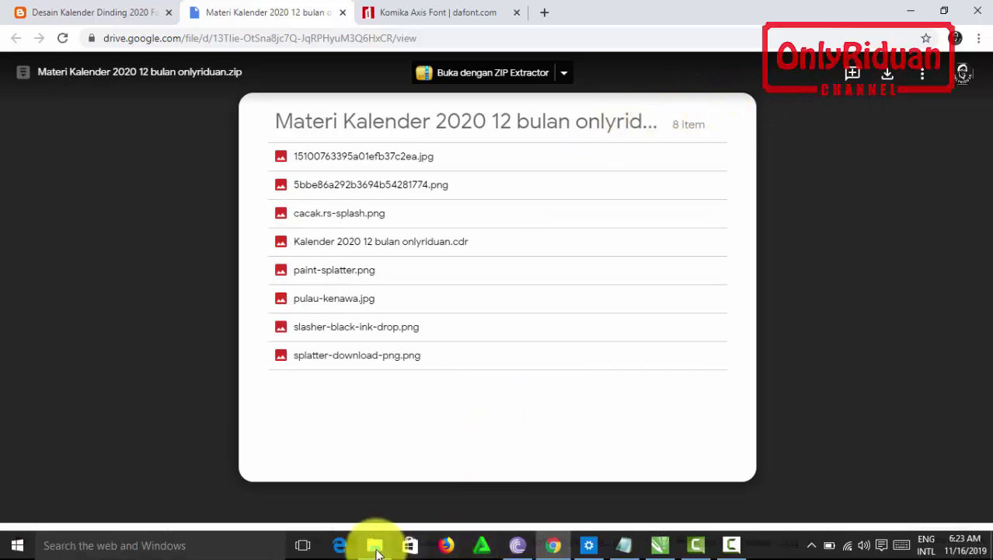
pyautogui.click(375, 544)
pyautogui.click(456, 178)
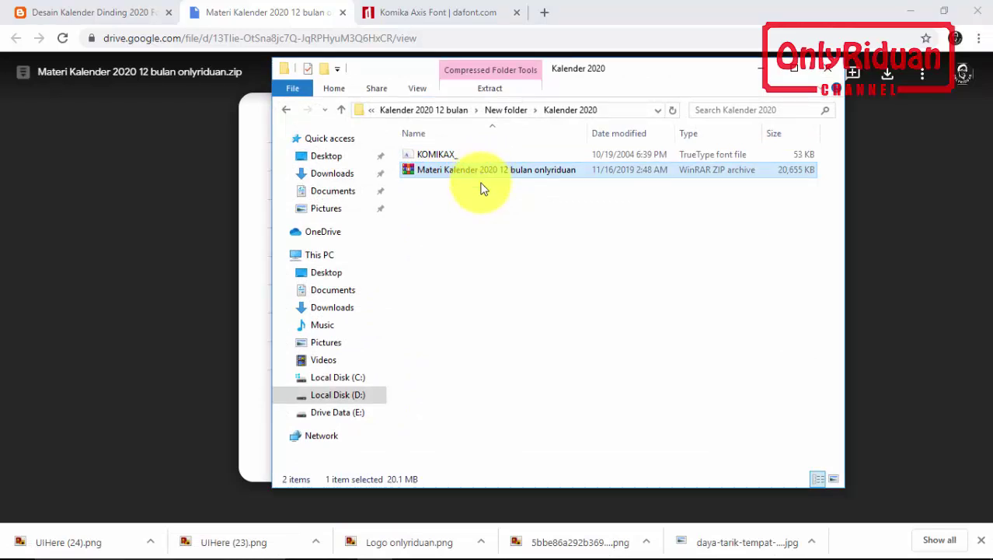
pyautogui.rightClick(441, 169)
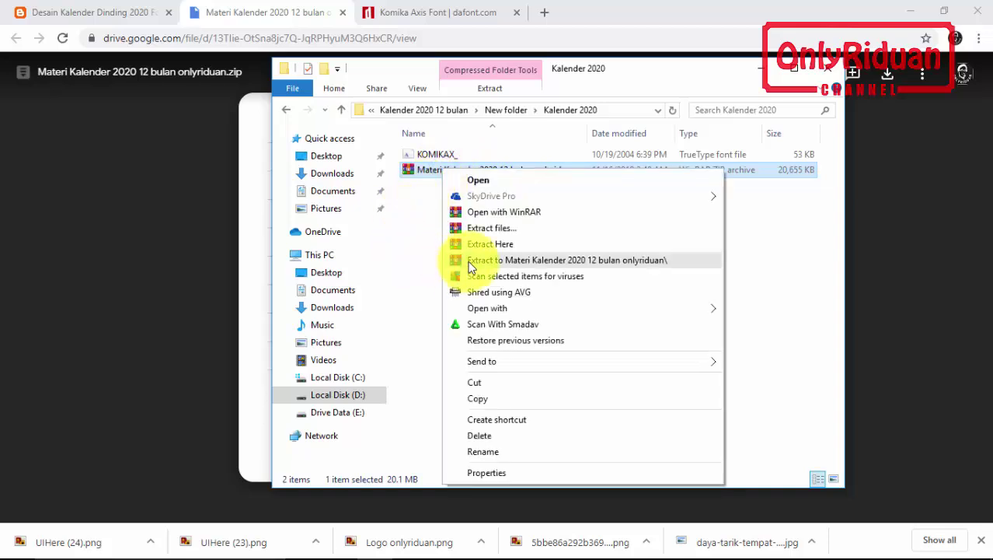
pyautogui.click(494, 243)
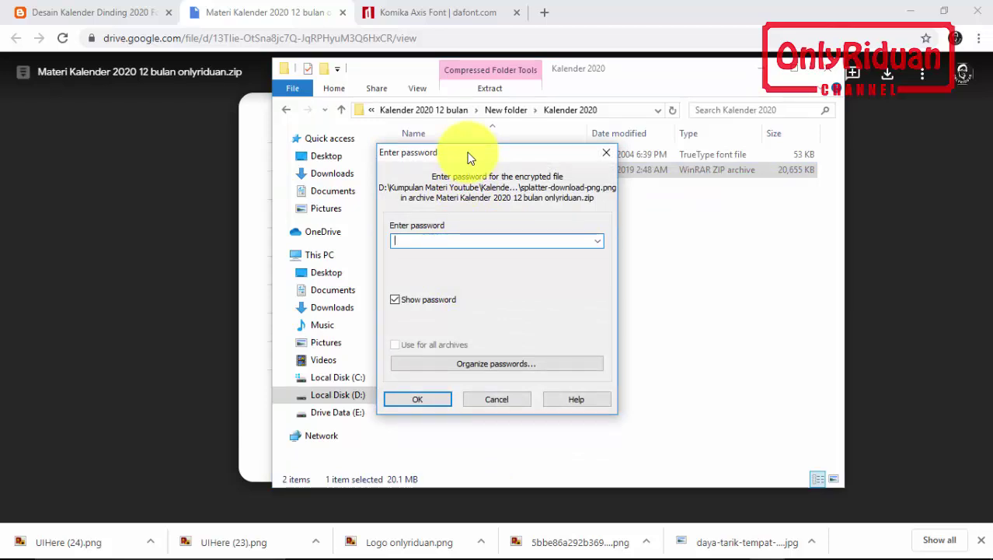
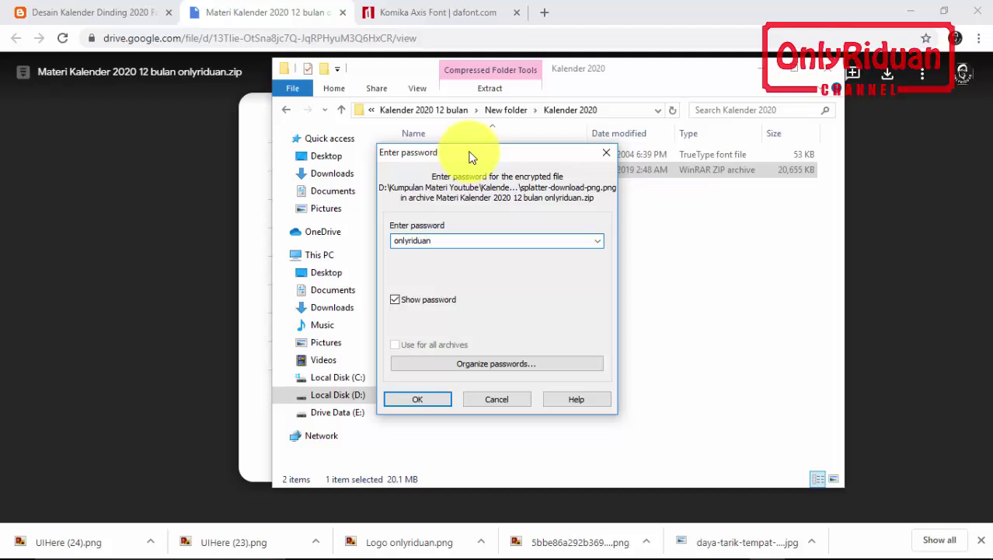
pyautogui.click(415, 399)
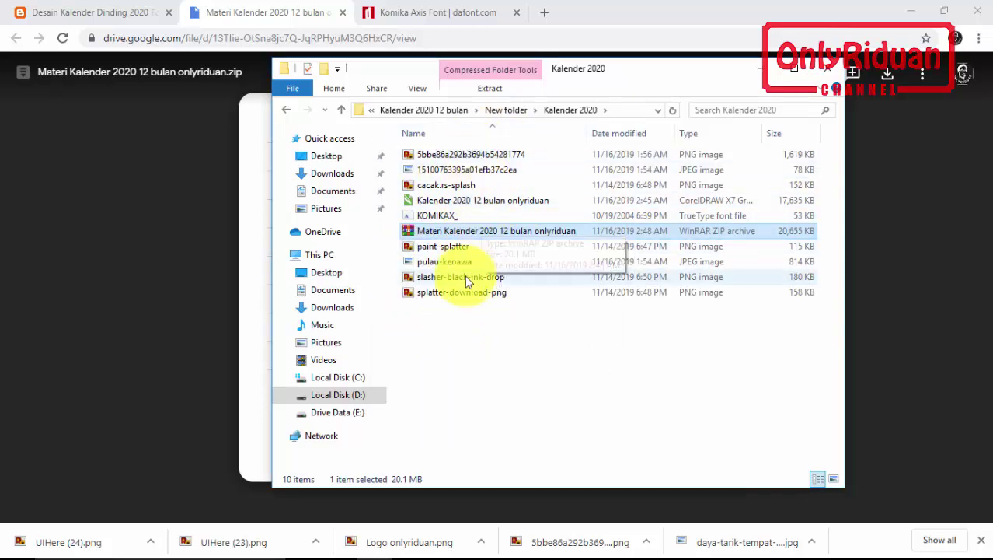
# Step: Show the Kalender 2020 folder as large icons and minimize File Explorer
pyautogui.click(417, 89)
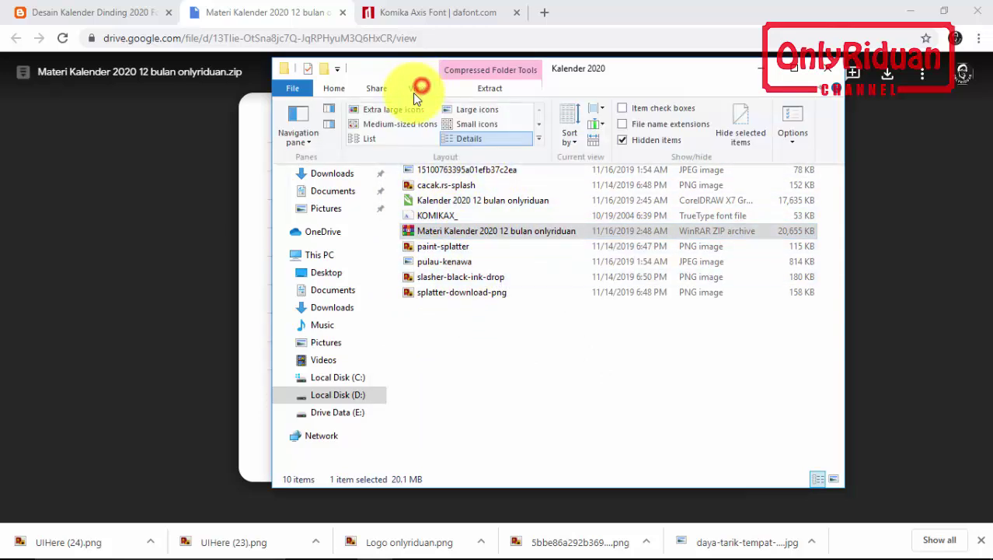
pyautogui.click(455, 109)
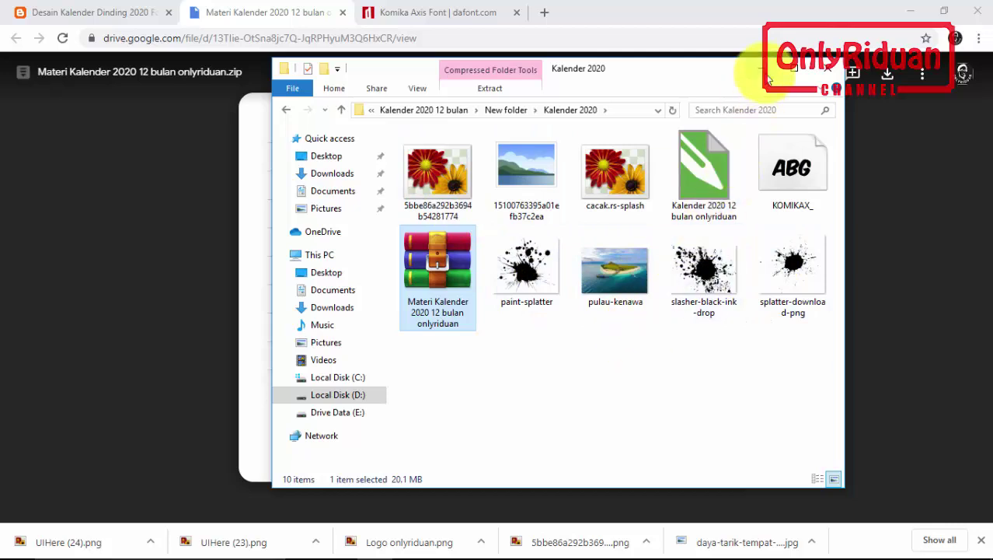
pyautogui.click(764, 70)
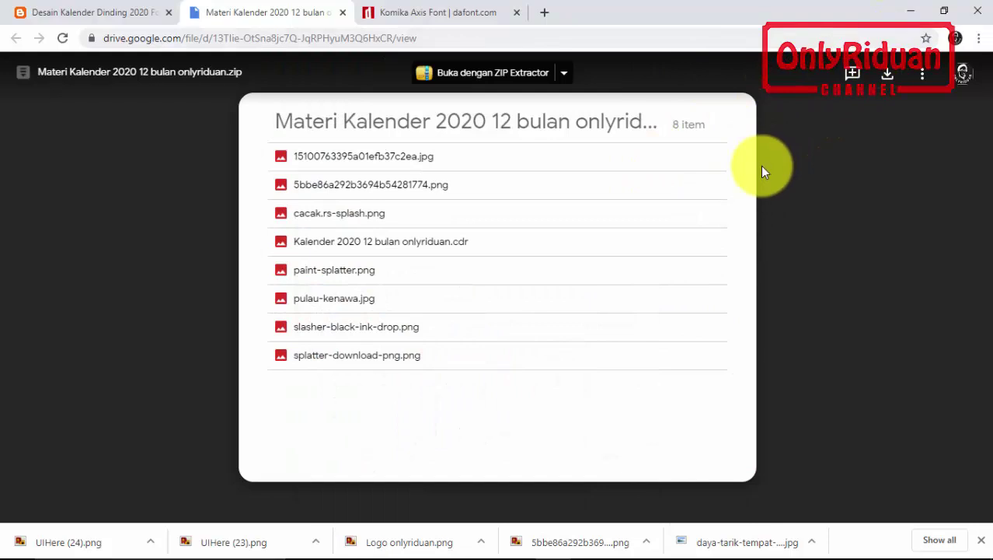
# Step: Return to the CorelDRAW calendar design and zoom into the top of the page
pyautogui.click(911, 13)
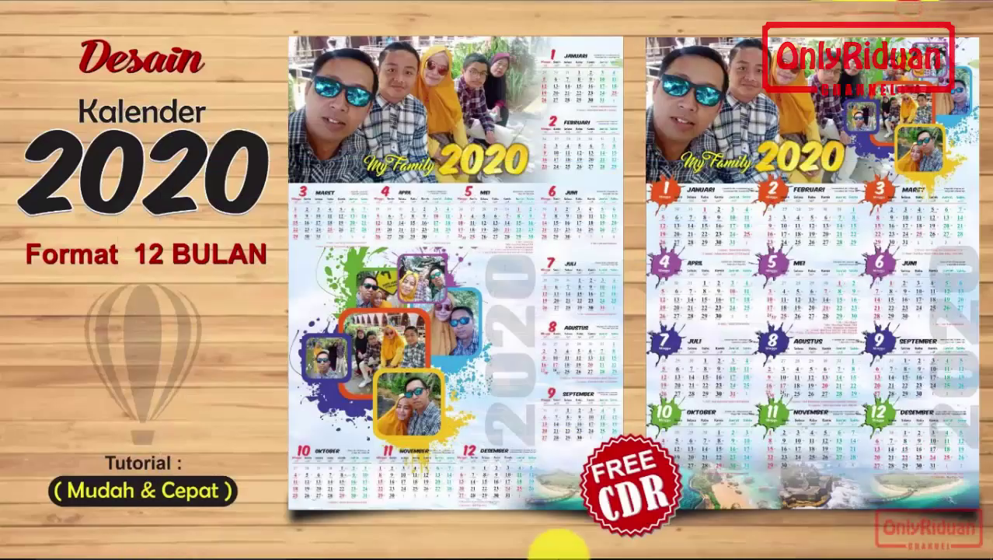
pyautogui.click(651, 546)
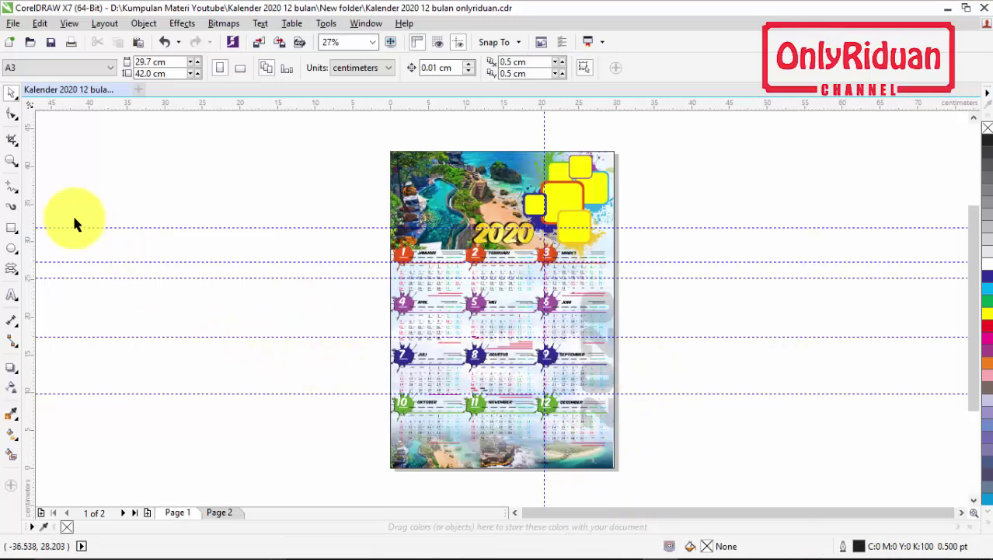
pyautogui.click(12, 160)
pyautogui.moveTo(348, 127); pyautogui.dragTo(659, 290)
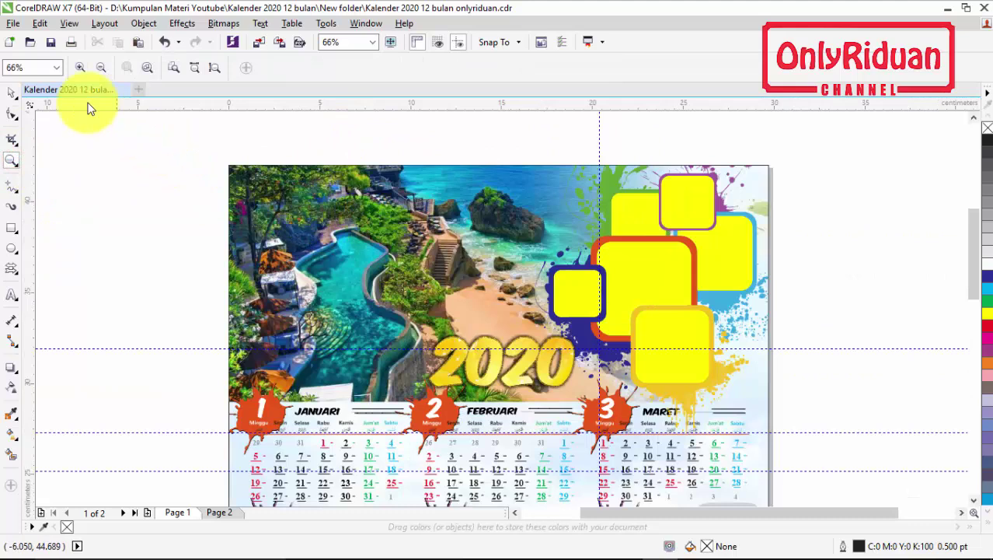
# Step: Select and deselect the beach photo clip, then move the calendar object to the right
pyautogui.click(12, 92)
pyautogui.click(325, 218)
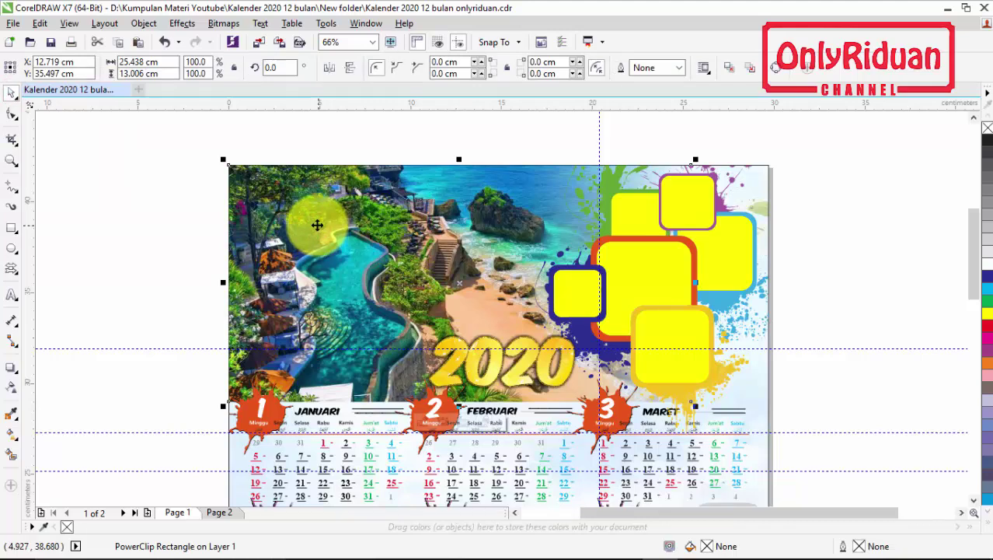
pyautogui.click(161, 207)
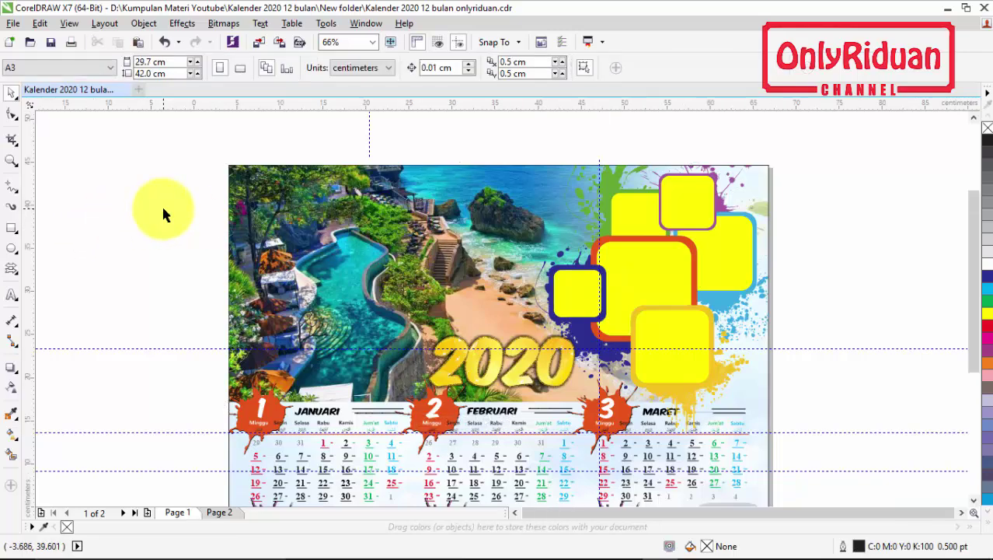
pyautogui.scroll(-2, 162, 207)
pyautogui.moveTo(403, 398); pyautogui.dragTo(501, 497)
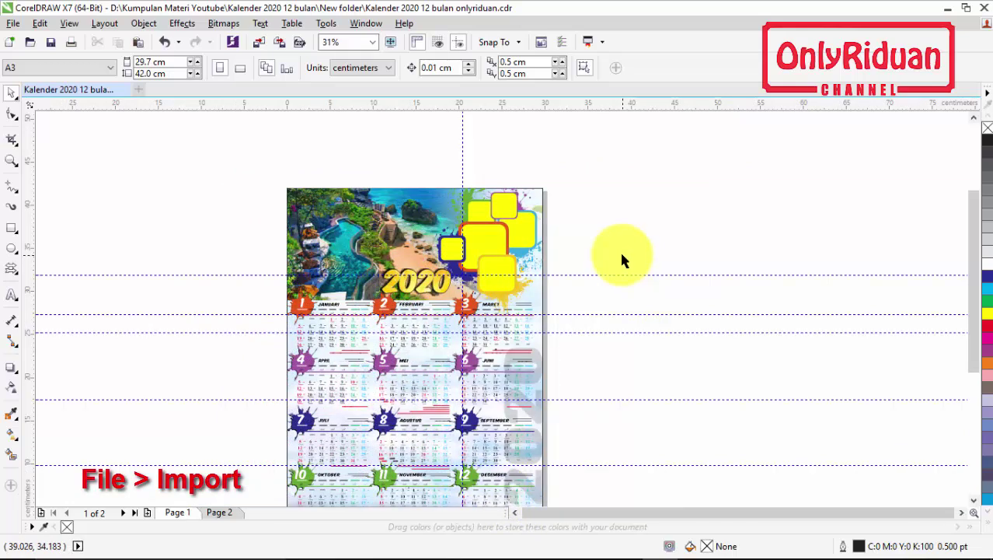
# Step: Import the 5bbe86a292b3694b54281774 photo and place it beside the page
pyautogui.click(16, 26)
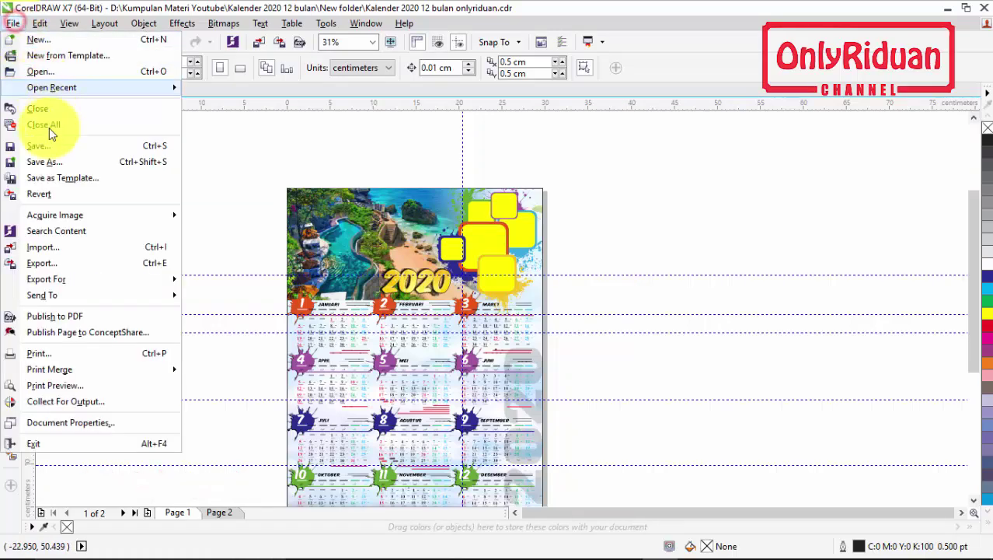
pyautogui.click(73, 246)
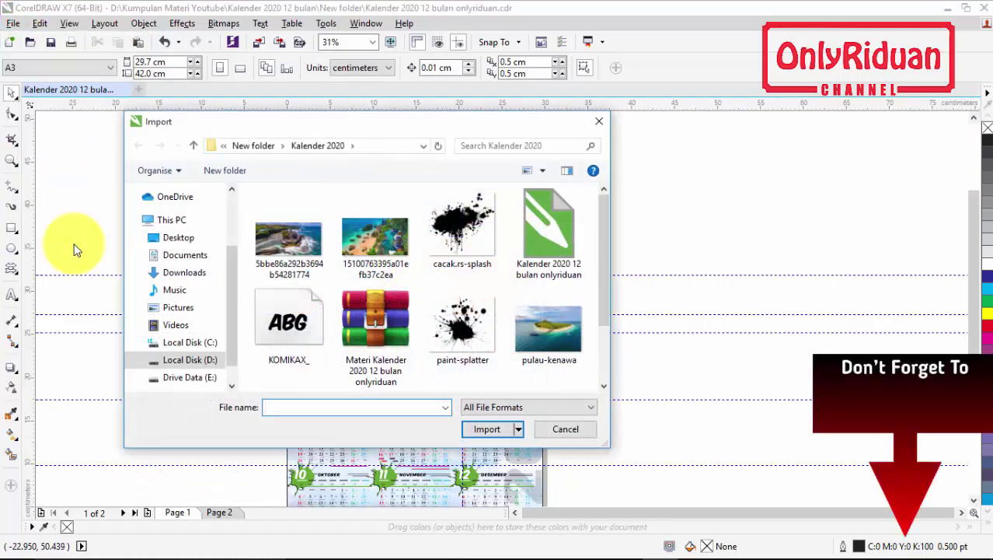
pyautogui.moveTo(349, 125); pyautogui.dragTo(489, 120)
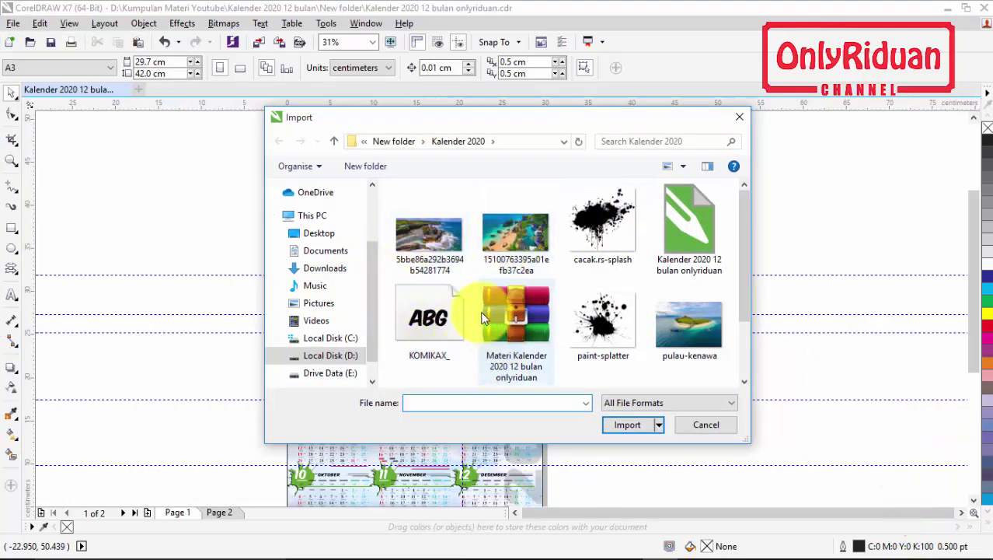
pyautogui.click(439, 239)
pyautogui.click(627, 425)
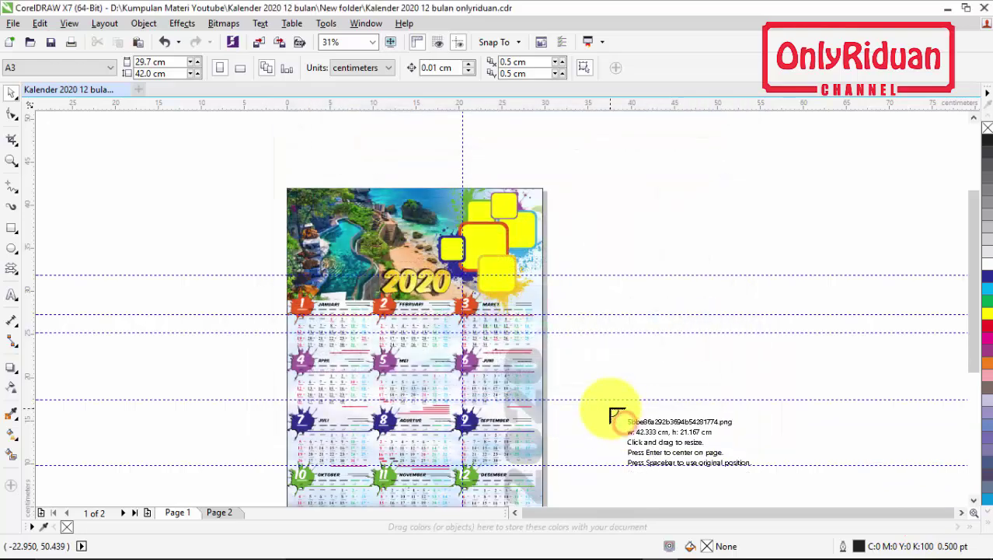
pyautogui.moveTo(281, 189); pyautogui.dragTo(587, 317)
pyautogui.moveTo(400, 239); pyautogui.dragTo(694, 233)
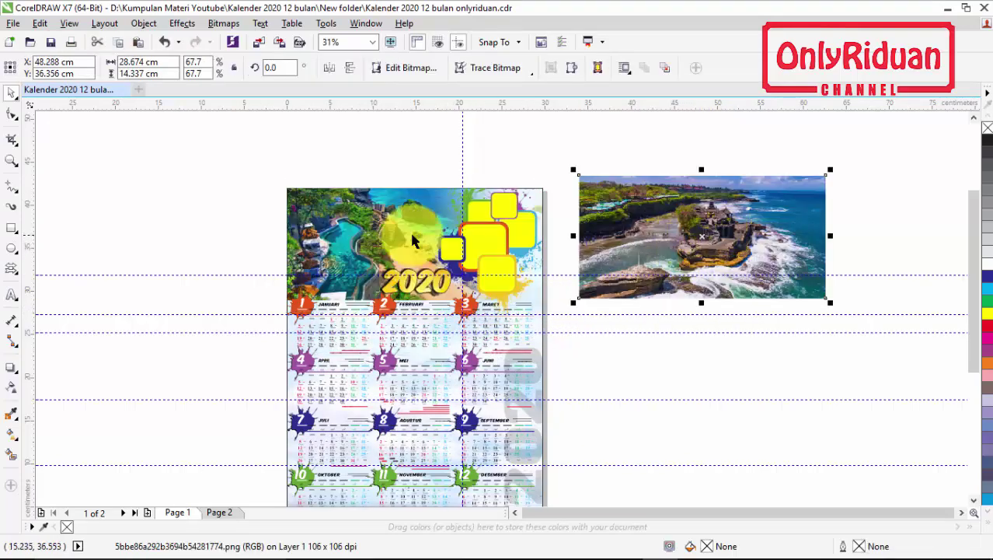
# Step: PowerClip the photo inside the calendar header, then zoom into the header and frames
pyautogui.rightClick(693, 212)
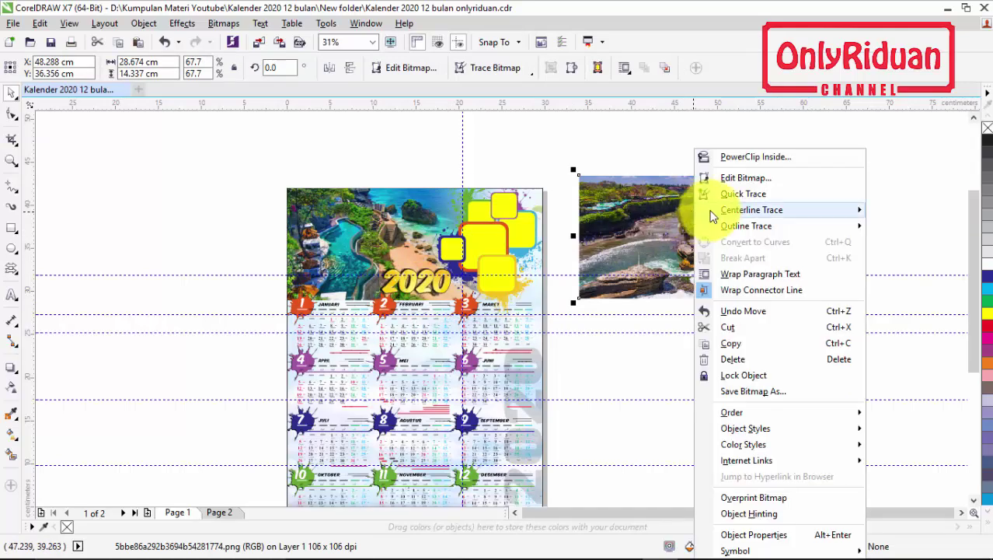
pyautogui.click(742, 158)
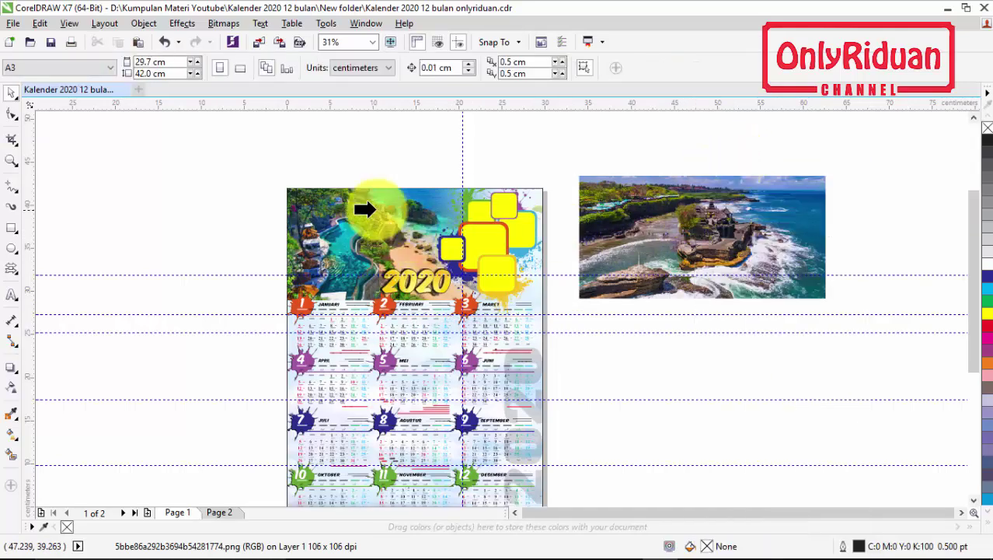
pyautogui.click(362, 211)
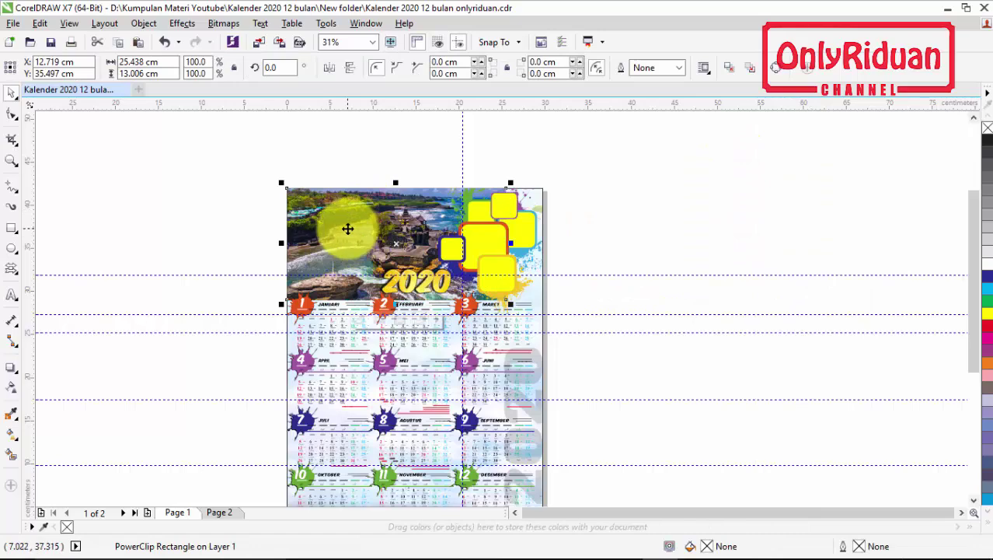
pyautogui.scroll(1, 382, 235)
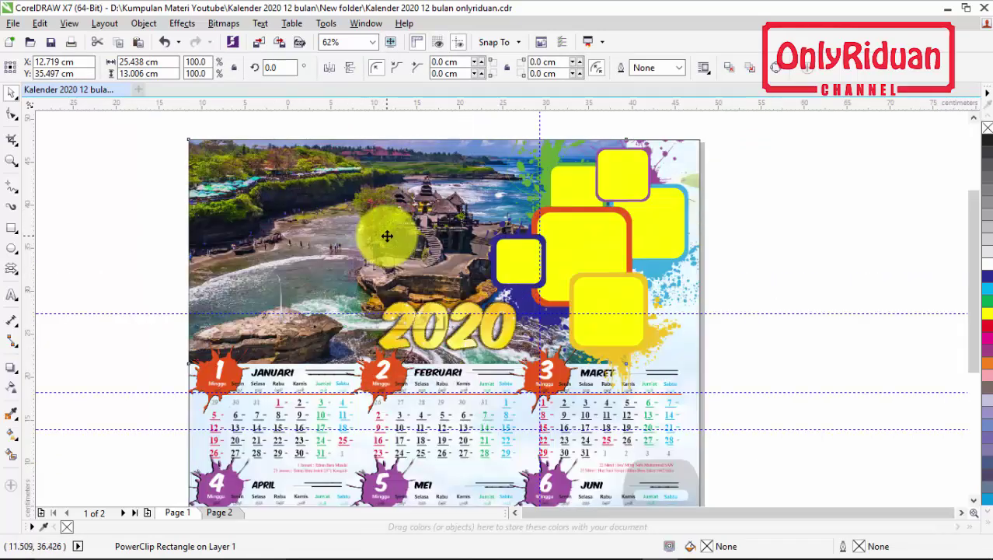
pyautogui.scroll(-1, 387, 234)
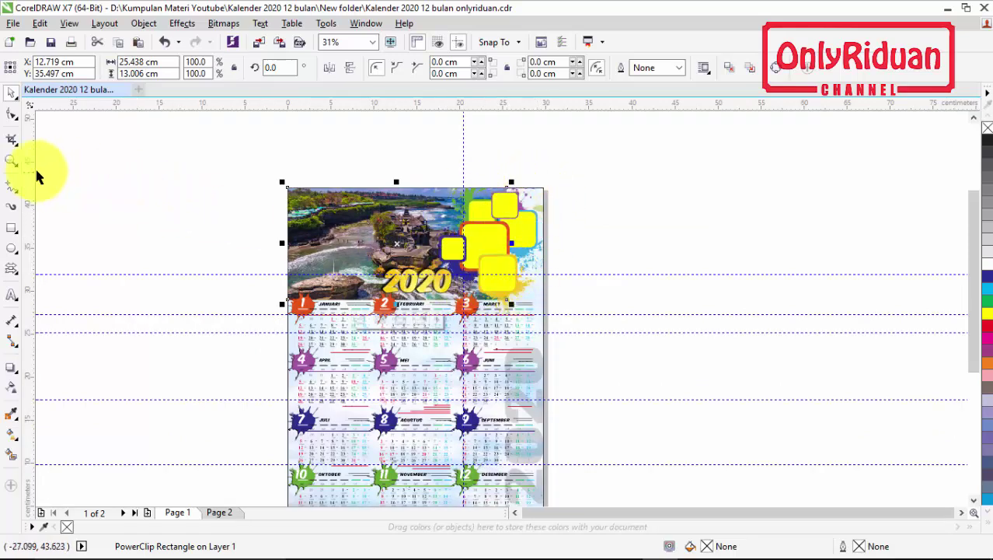
pyautogui.click(12, 161)
pyautogui.moveTo(421, 167); pyautogui.dragTo(562, 303)
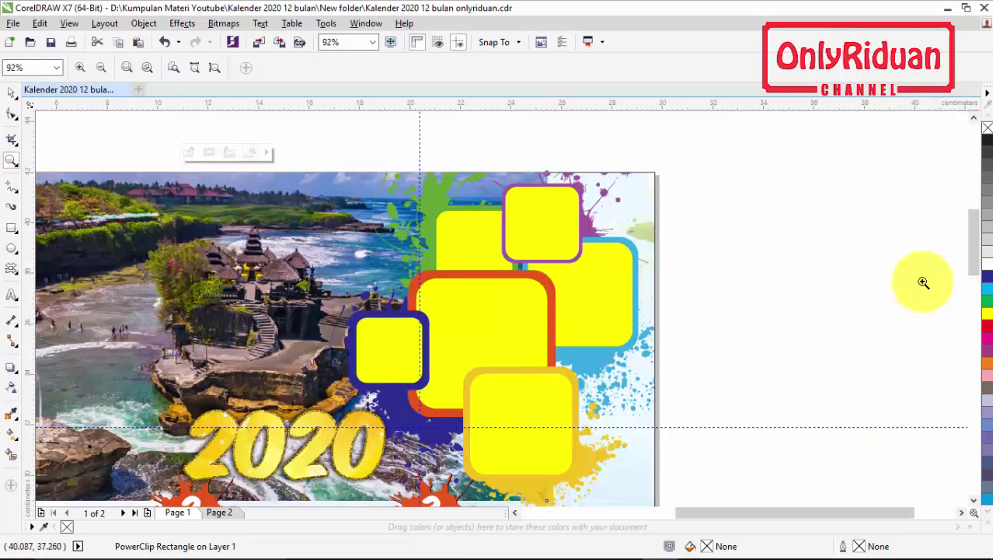
pyautogui.moveTo(973, 244); pyautogui.dragTo(976, 262)
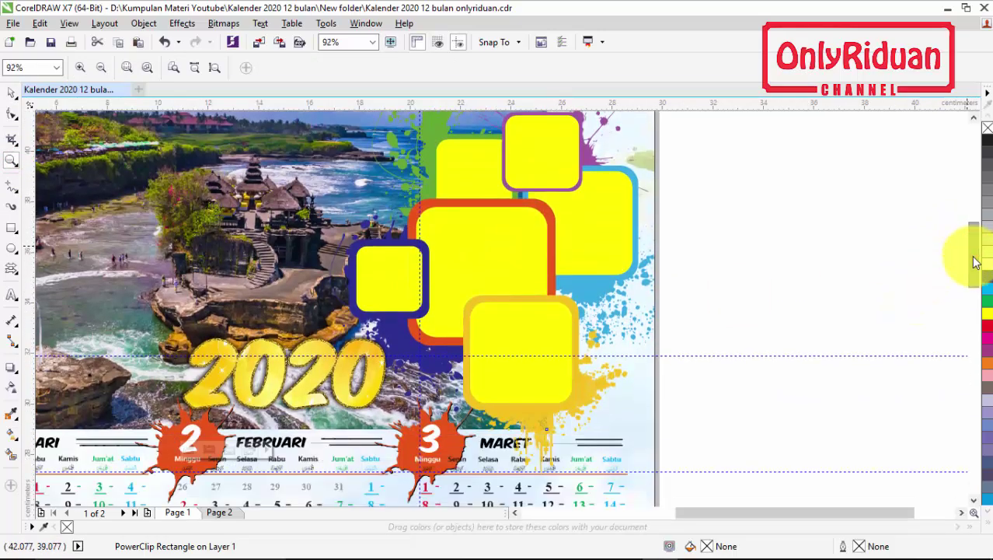
# Step: Import the pulau-kenawa image and place it beside the page
pyautogui.click(17, 24)
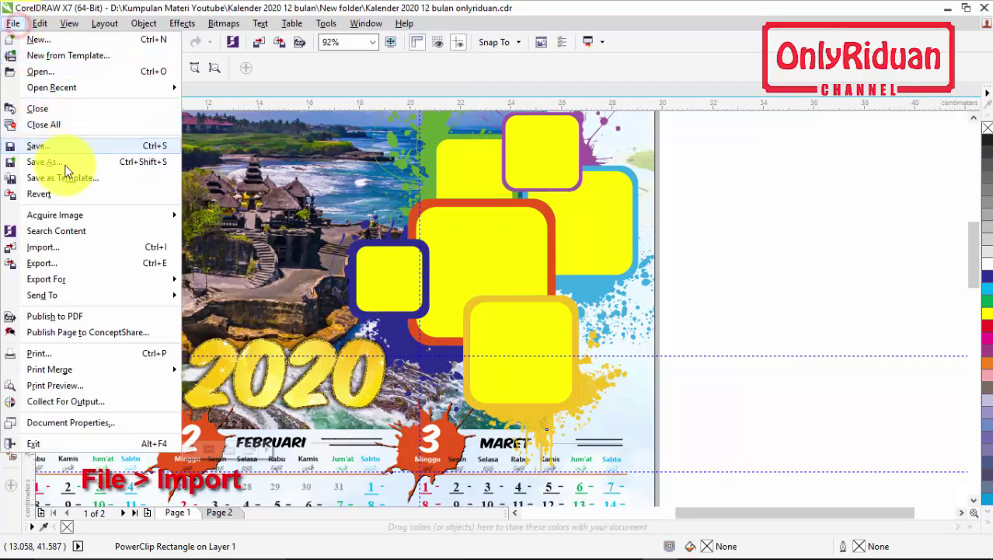
pyautogui.click(60, 247)
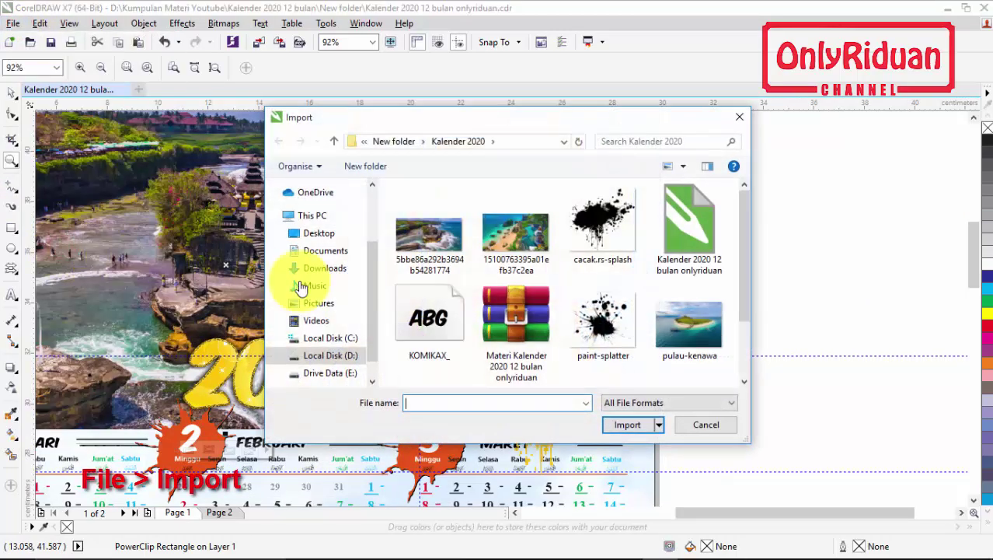
pyautogui.click(684, 319)
pyautogui.click(633, 412)
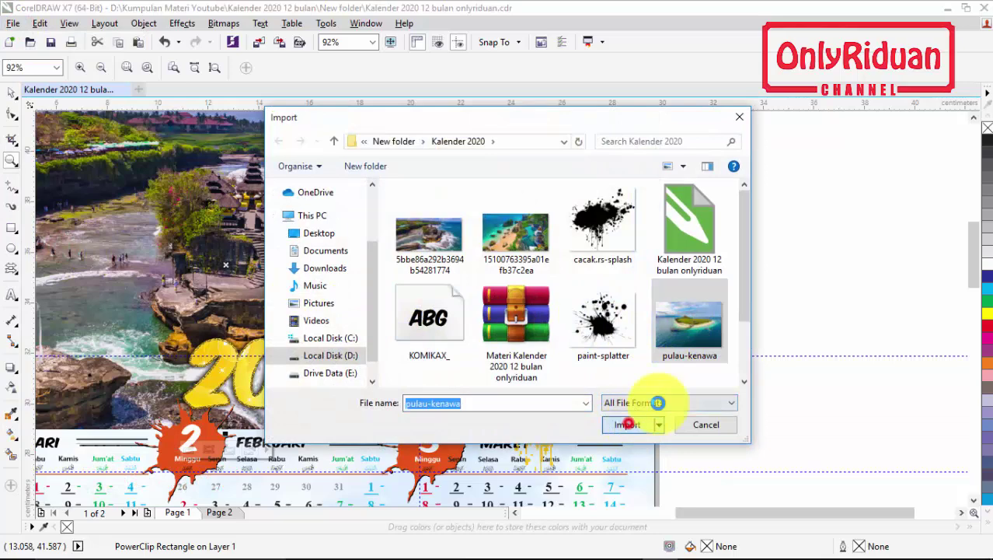
pyautogui.moveTo(682, 194); pyautogui.dragTo(886, 377)
# Step: PowerClip the island image into the red-bordered frame and shift it within the frame
pyautogui.click(812, 262)
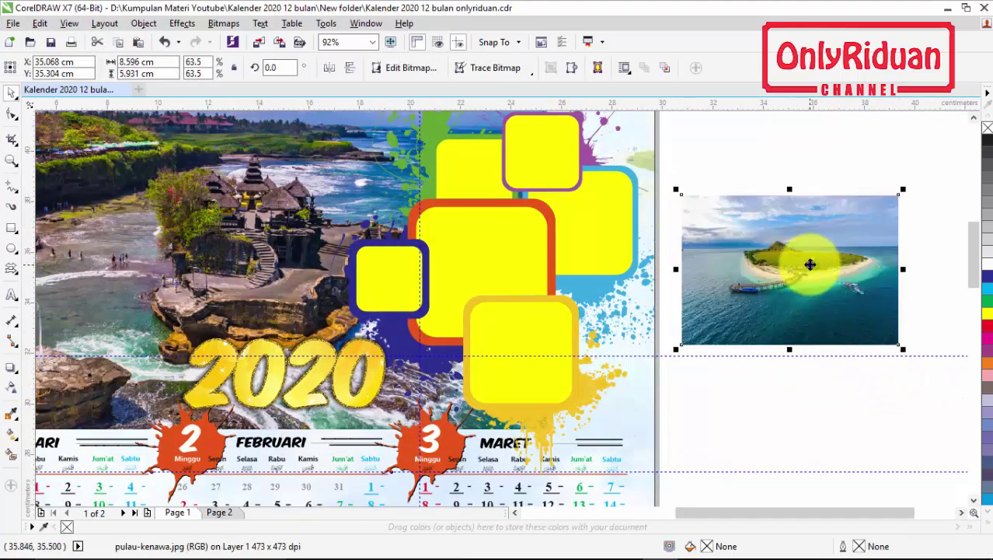
pyautogui.rightClick(808, 264)
pyautogui.click(853, 158)
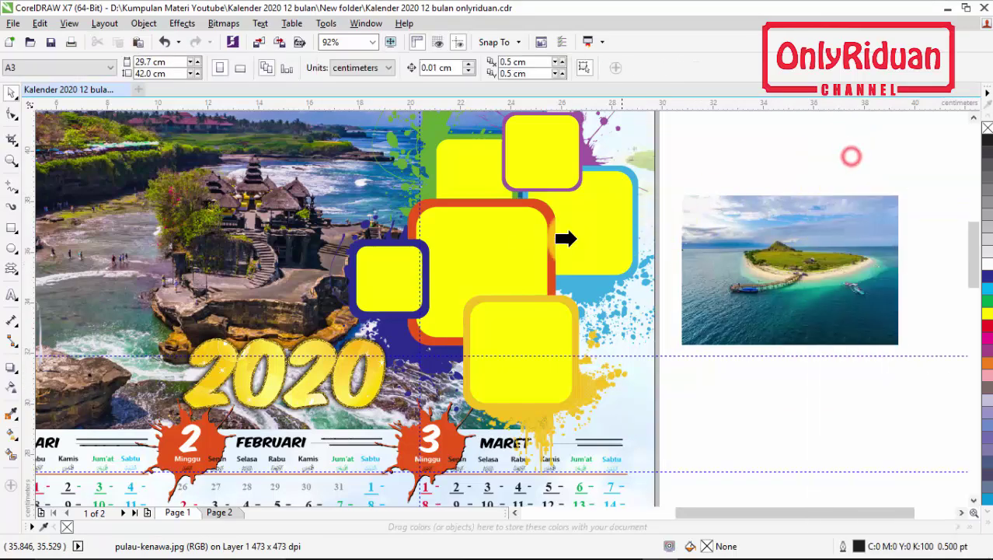
pyautogui.click(505, 242)
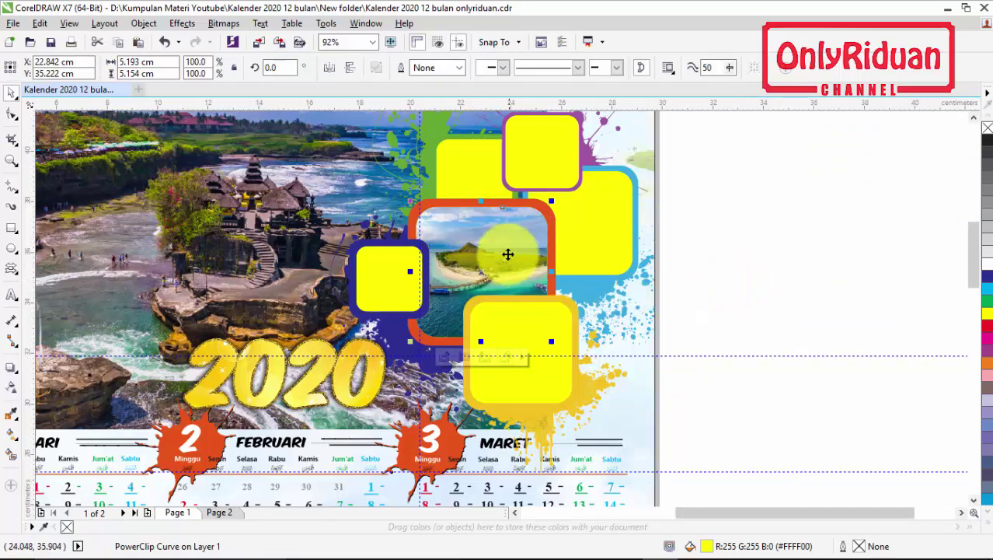
pyautogui.moveTo(512, 260); pyautogui.dragTo(519, 281)
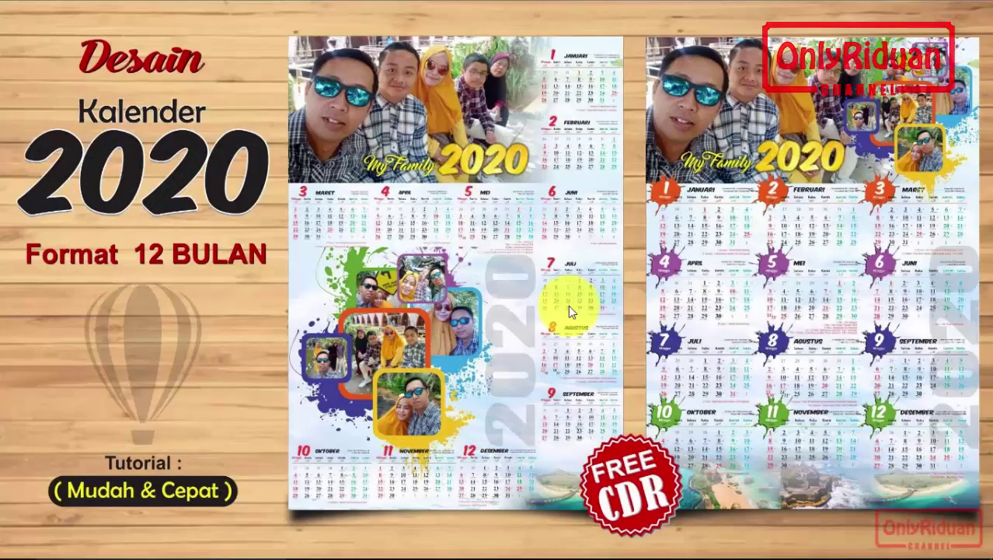
pyautogui.moveTo(544, 548)
pyautogui.click(658, 546)
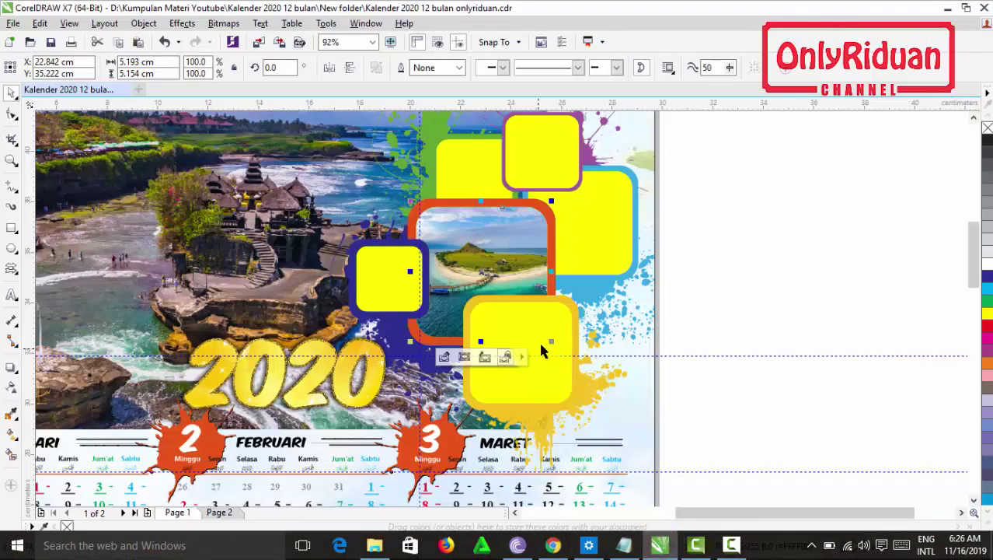
pyautogui.click(52, 62)
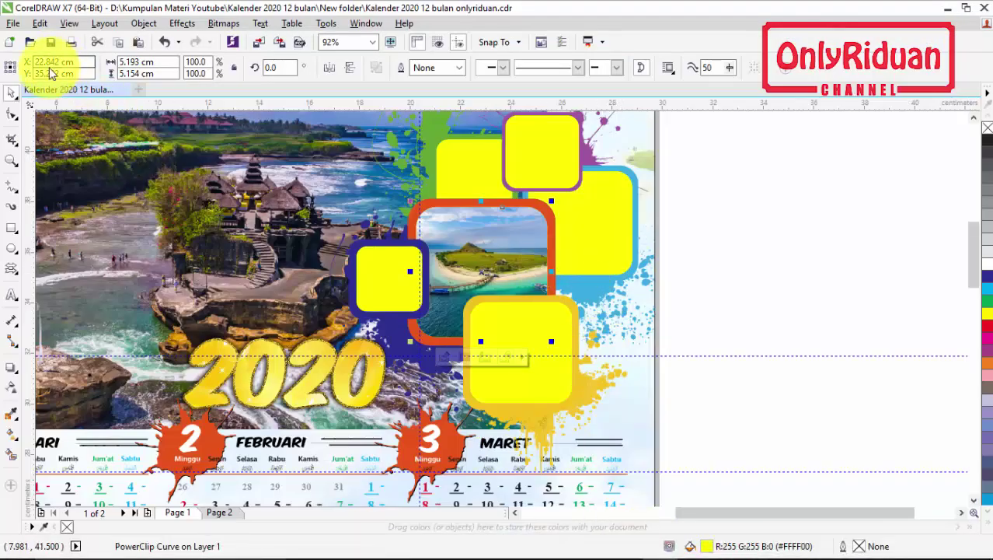
pyautogui.click(13, 23)
pyautogui.click(48, 246)
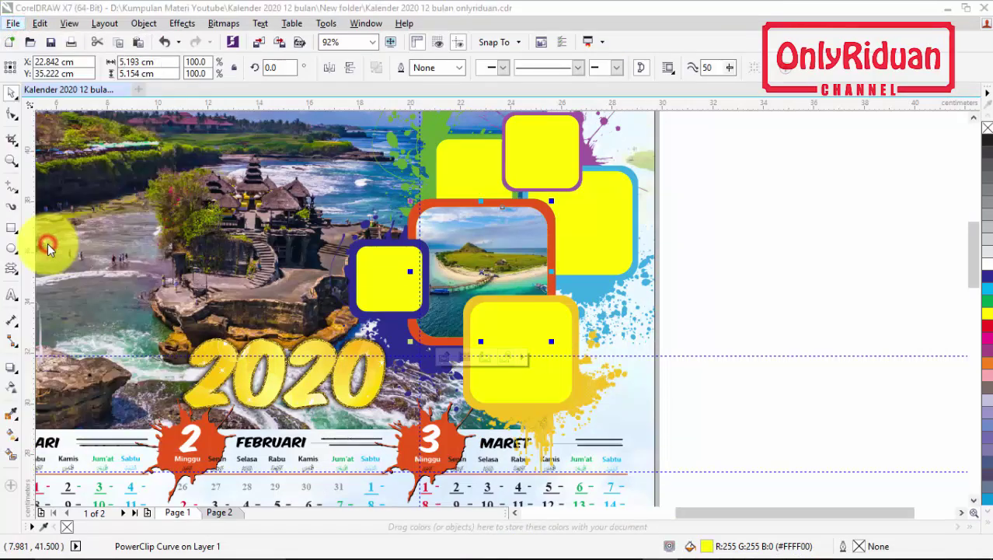
pyautogui.click(515, 235)
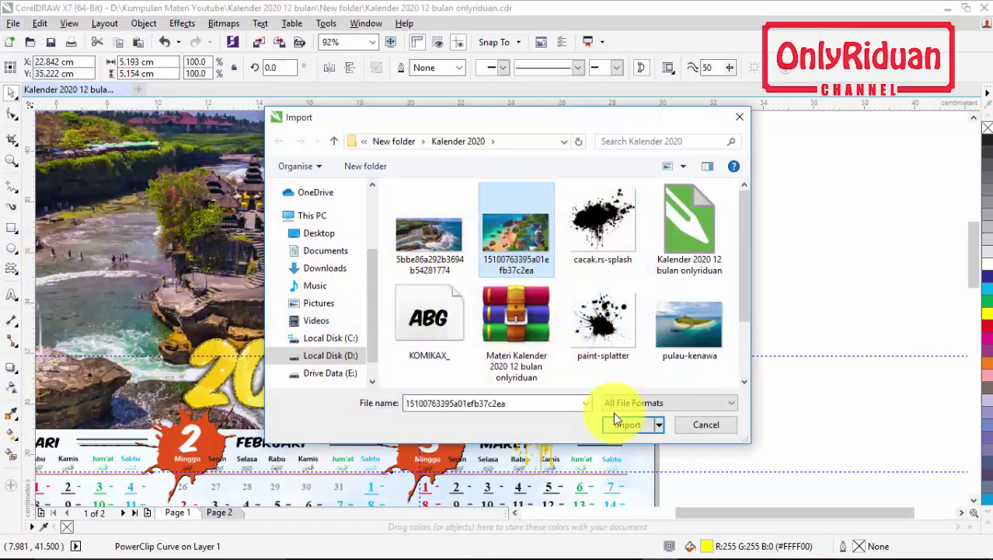
pyautogui.click(626, 424)
pyautogui.moveTo(707, 249); pyautogui.dragTo(793, 293)
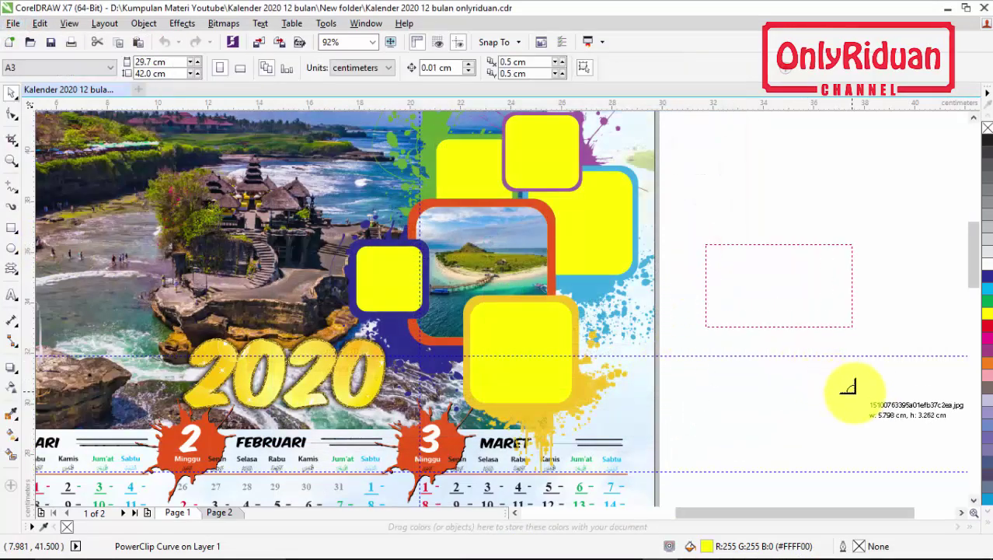
# Step: PowerClip the beach photo into the blue-rimmed frame and nudge it upward
pyautogui.rightClick(809, 284)
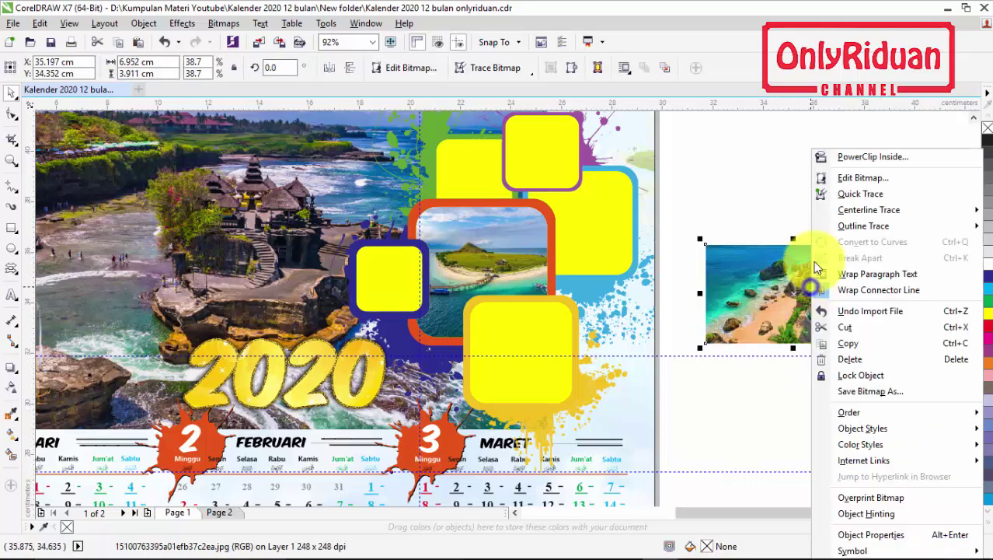
pyautogui.click(853, 155)
pyautogui.click(610, 214)
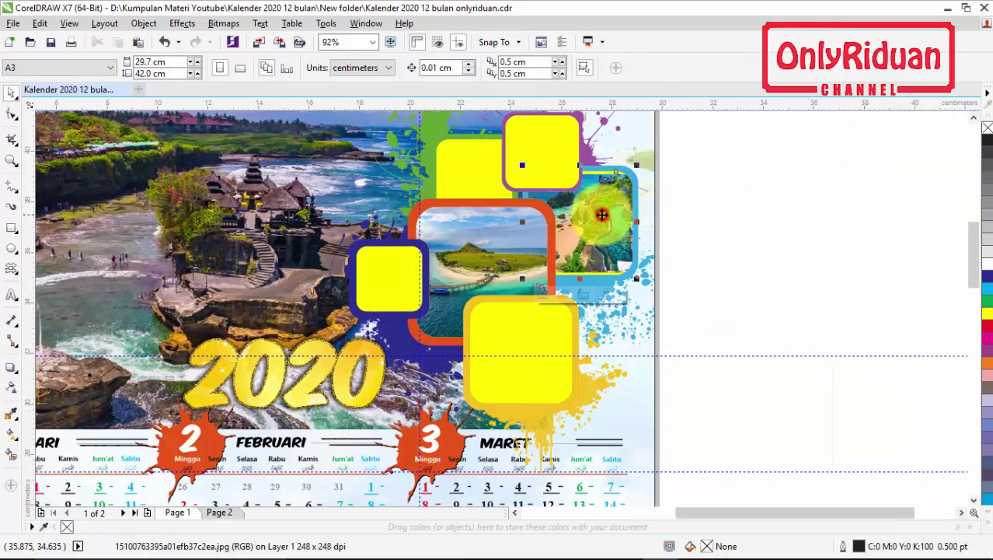
pyautogui.moveTo(605, 223); pyautogui.dragTo(595, 188)
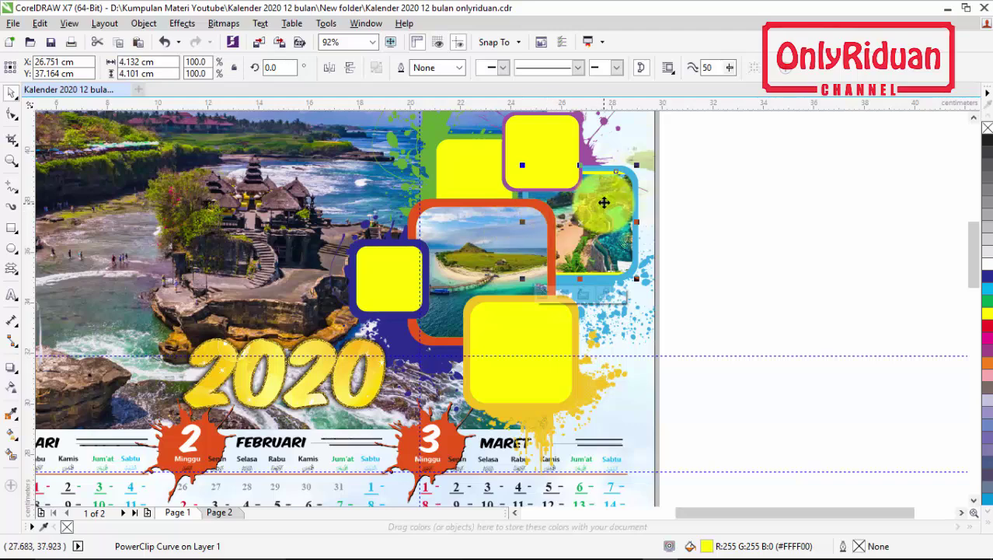
# Step: Edit the frame's PowerClip contents, enlarge the beach photo slightly, and finish editing
pyautogui.rightClick(604, 203)
pyautogui.click(641, 184)
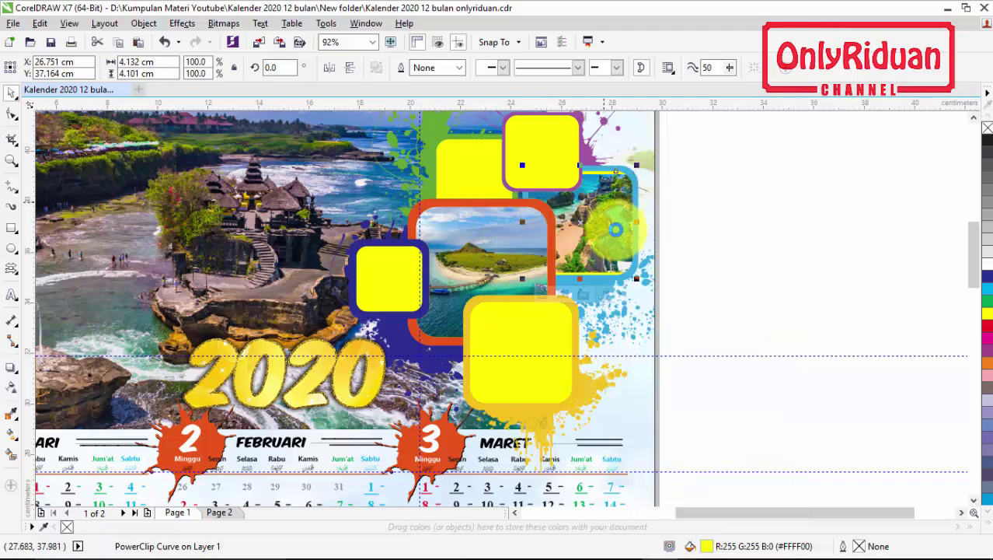
pyautogui.keyDown('ctrl'); pyautogui.click(605, 218); pyautogui.keyUp('ctrl')
pyautogui.click(643, 233)
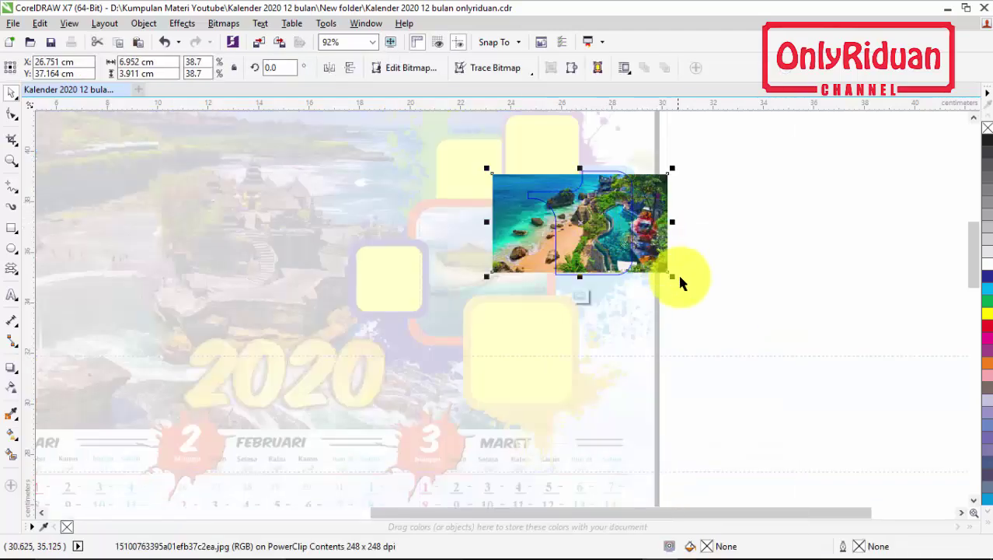
pyautogui.moveTo(673, 275); pyautogui.dragTo(683, 291)
pyautogui.rightClick(614, 225)
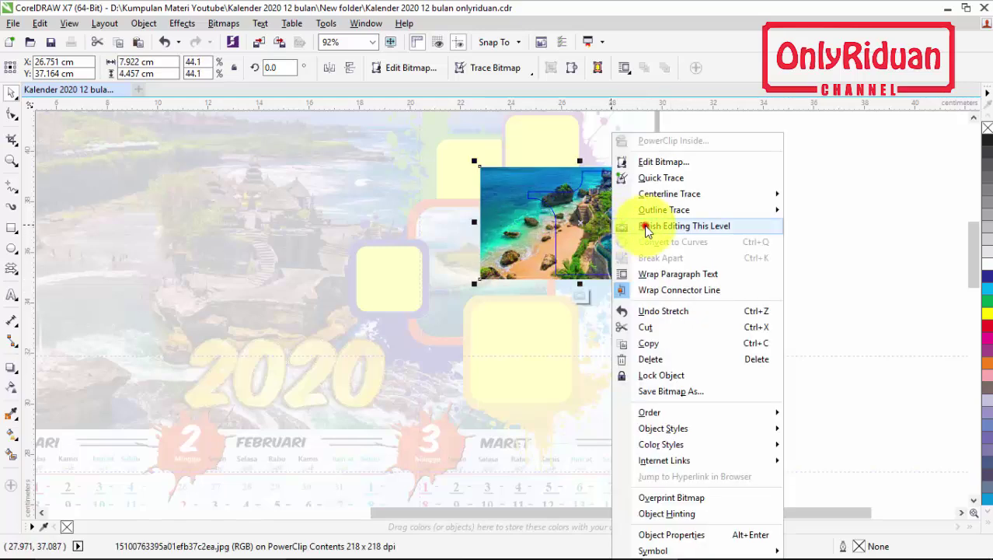
pyautogui.click(645, 225)
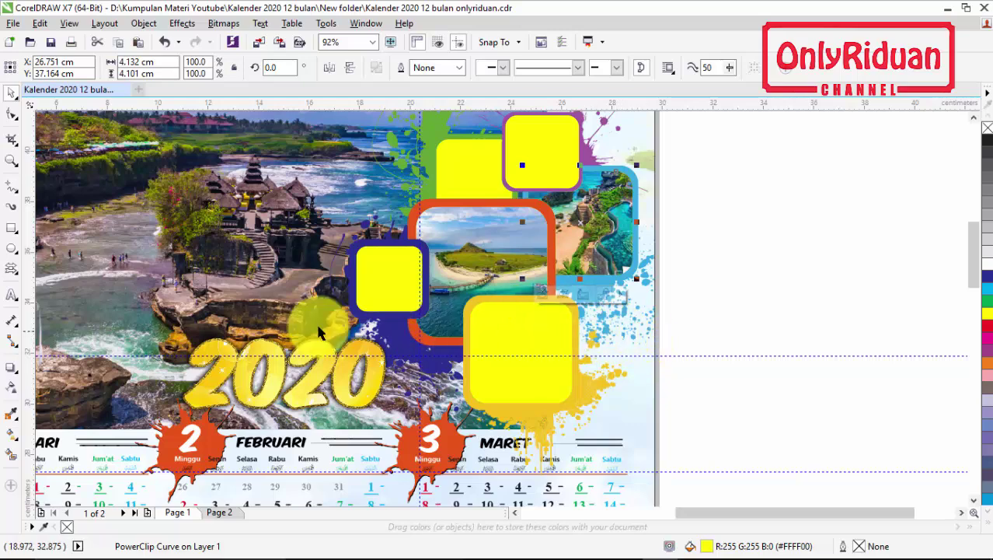
pyautogui.scroll(-3, 475, 307)
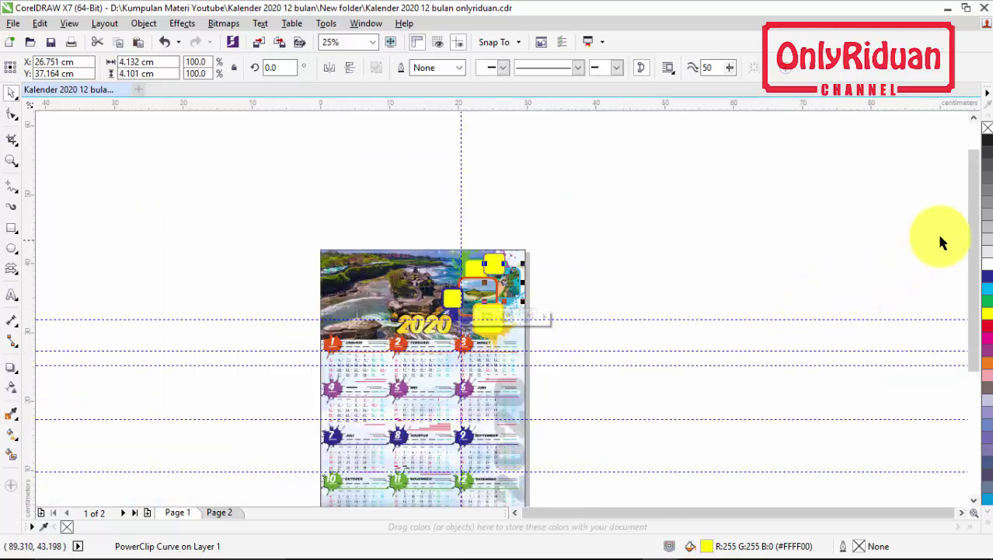
pyautogui.moveTo(973, 208); pyautogui.dragTo(976, 244)
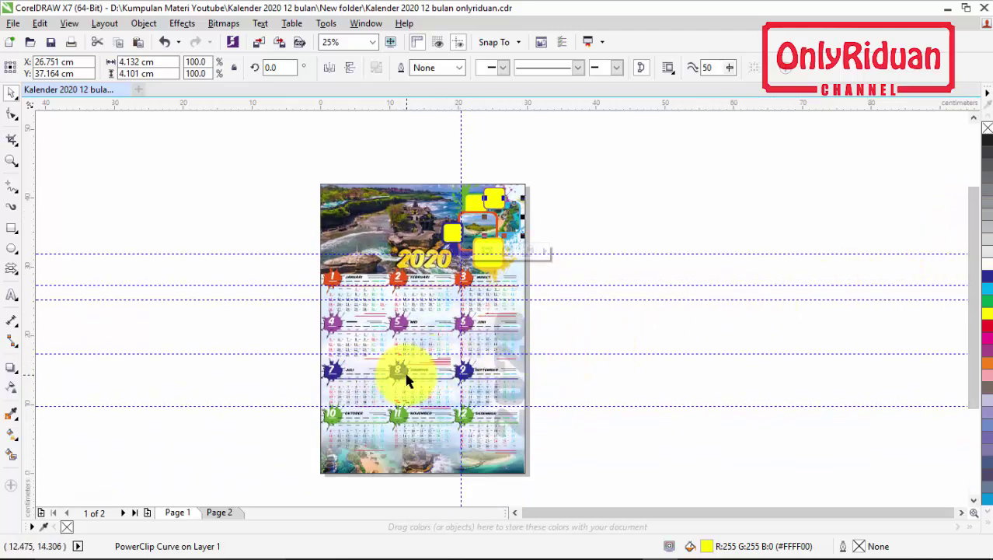
pyautogui.click(178, 514)
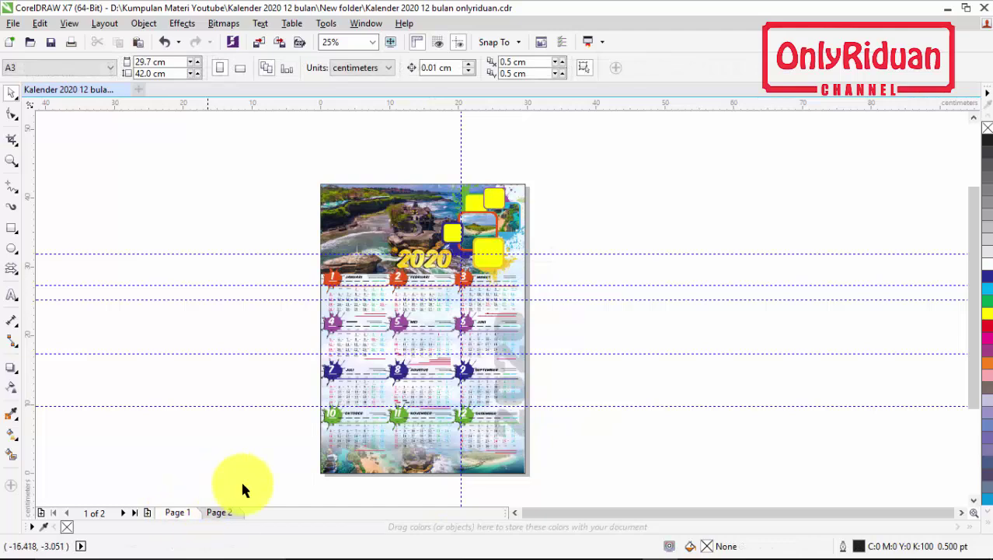
pyautogui.click(219, 513)
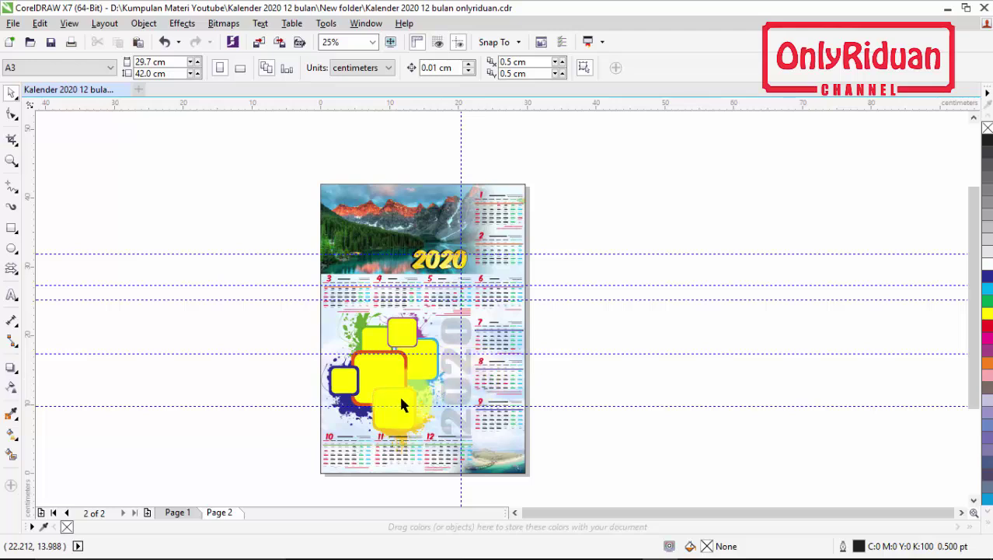
pyautogui.click(178, 513)
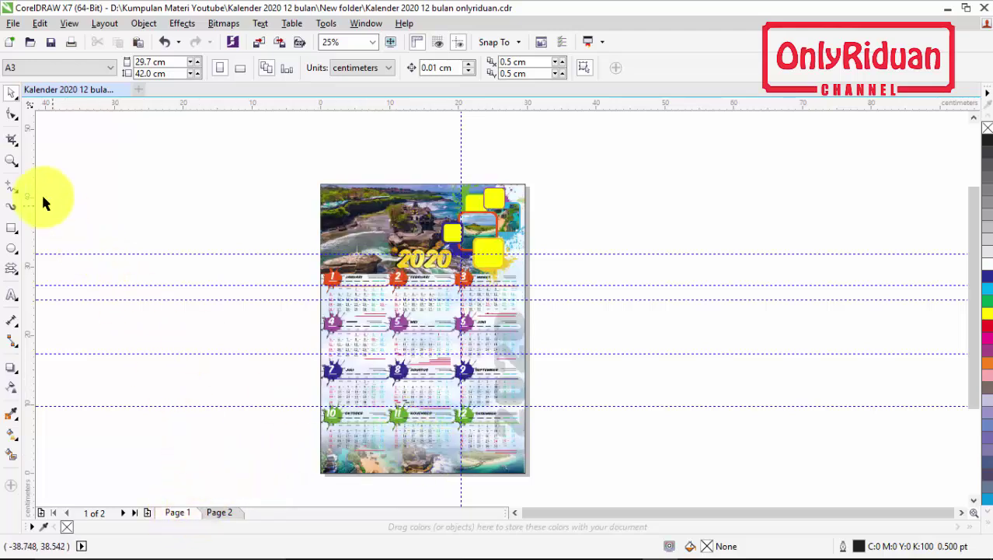
pyautogui.click(12, 162)
# Step: Zoom into the October–December rows and open the background's PowerClip contents for editing
pyautogui.moveTo(561, 485); pyautogui.dragTo(306, 428)
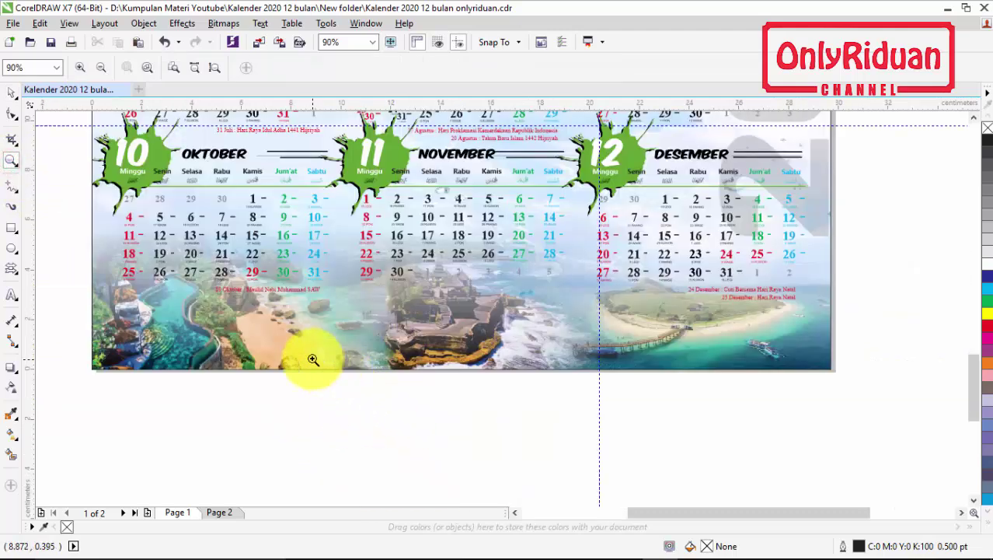
pyautogui.click(11, 92)
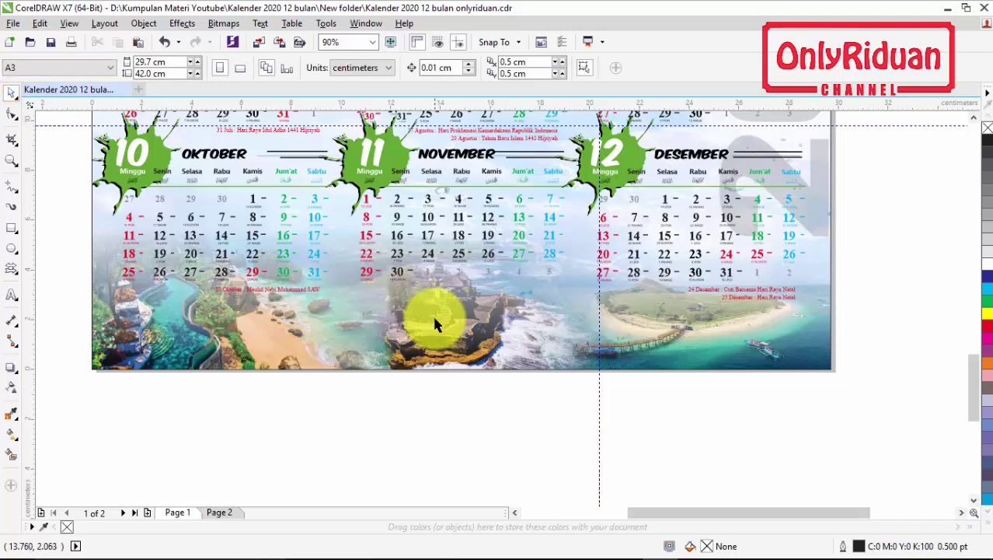
pyautogui.rightClick(434, 322)
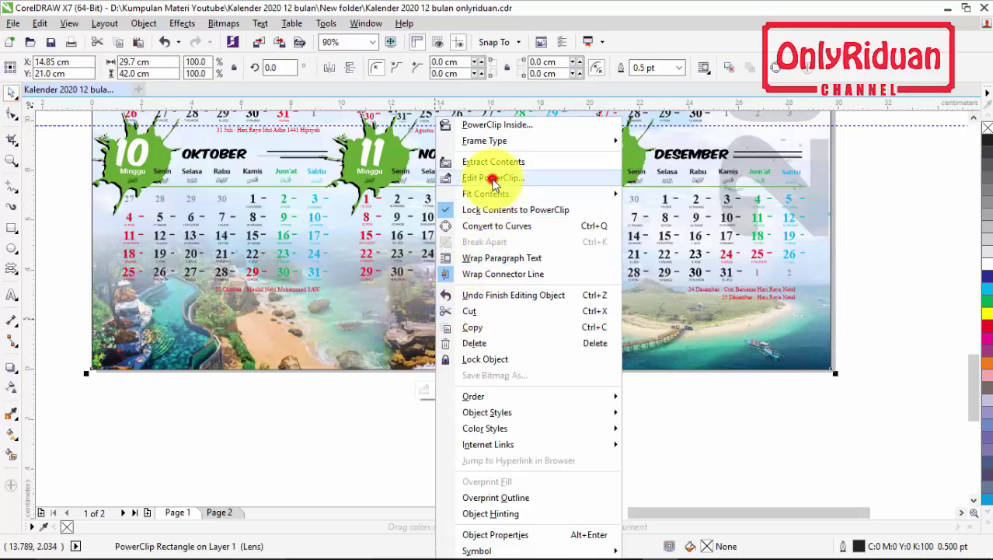
pyautogui.click(490, 178)
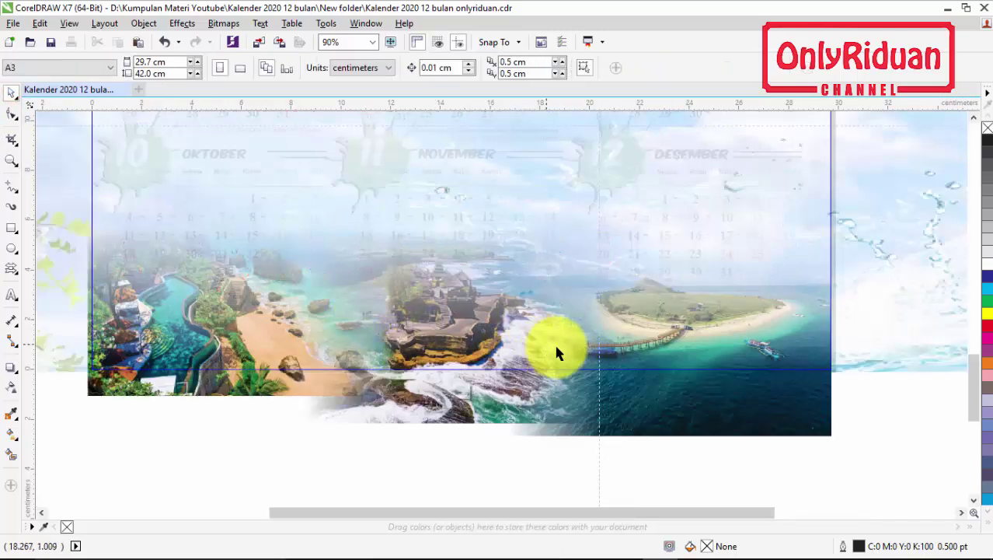
# Step: Delete the pulau-kenawa island and Tanah Lot temple photos, then finish editing the PowerClip
pyautogui.click(755, 420)
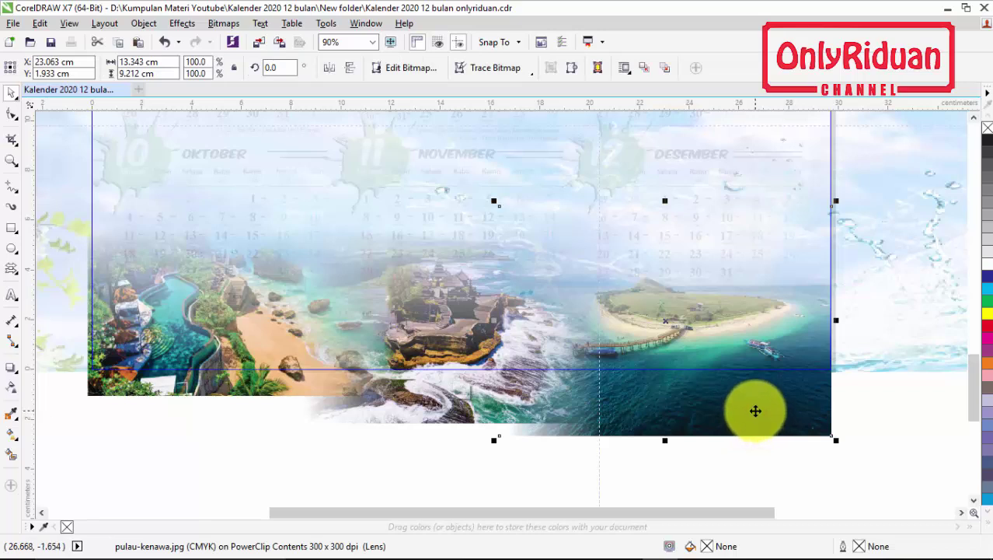
pyautogui.press('Delete')
pyautogui.click(517, 406)
pyautogui.press('Delete')
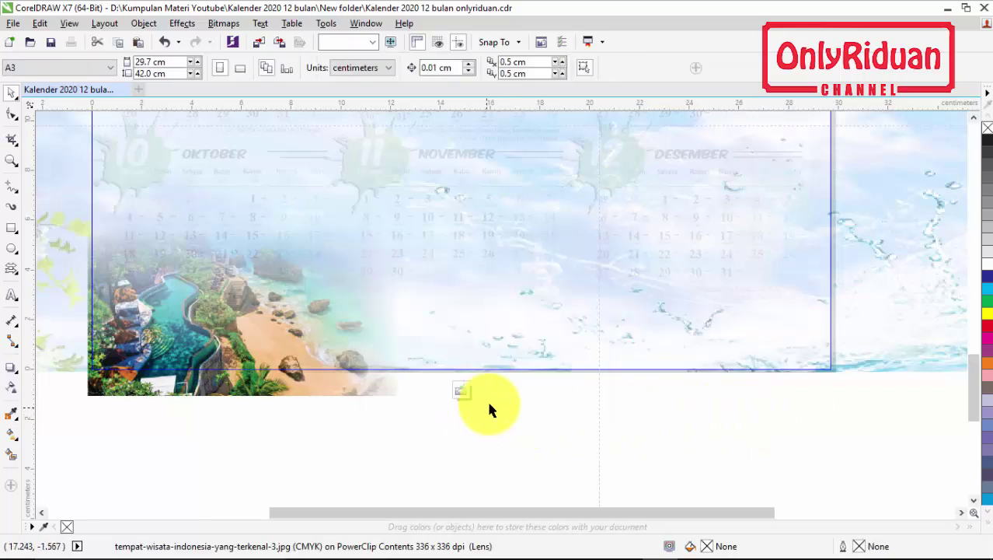
pyautogui.click(212, 325)
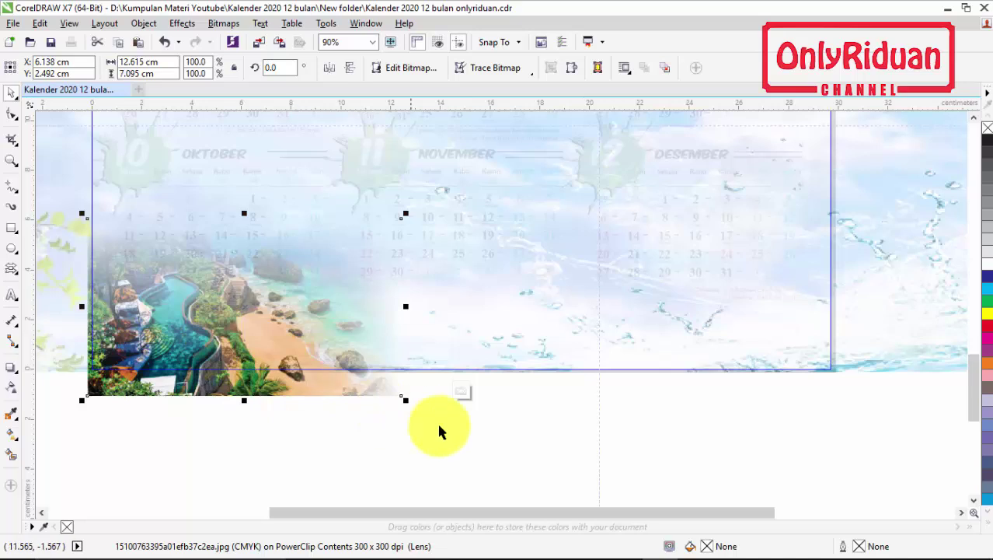
pyautogui.moveTo(489, 513); pyautogui.dragTo(484, 513)
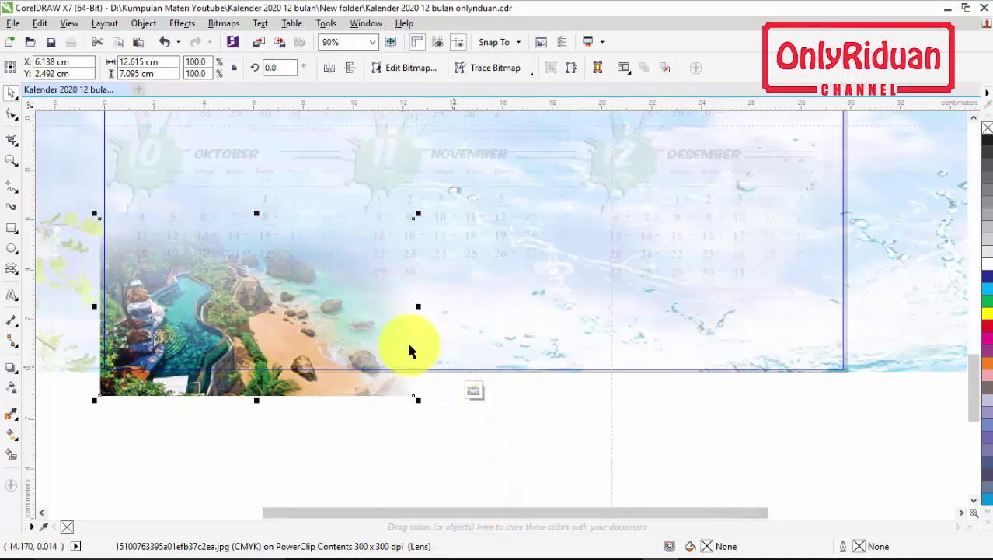
pyautogui.rightClick(338, 305)
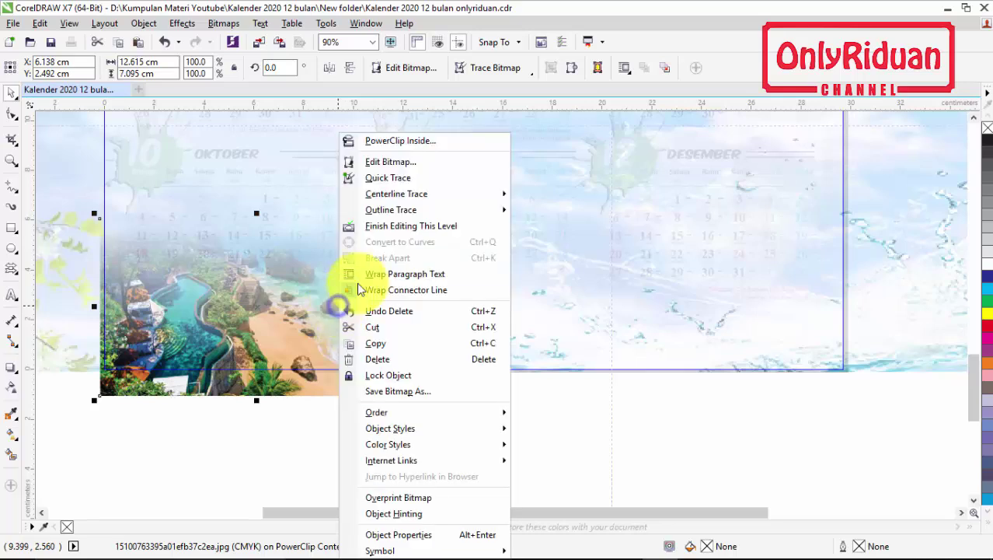
pyautogui.click(395, 224)
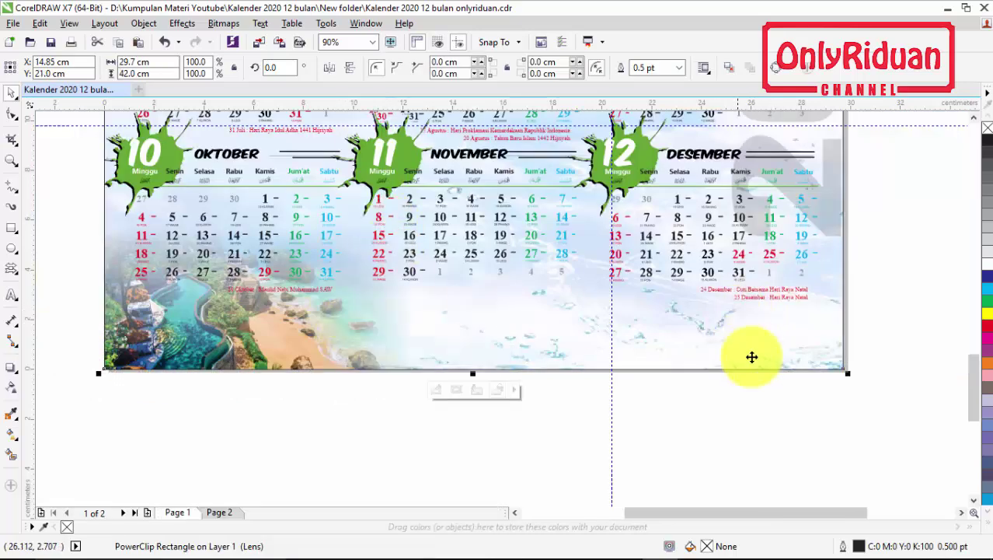
# Step: Import the pulau-kenawa image and position it over the December area
pyautogui.click(13, 23)
pyautogui.click(43, 247)
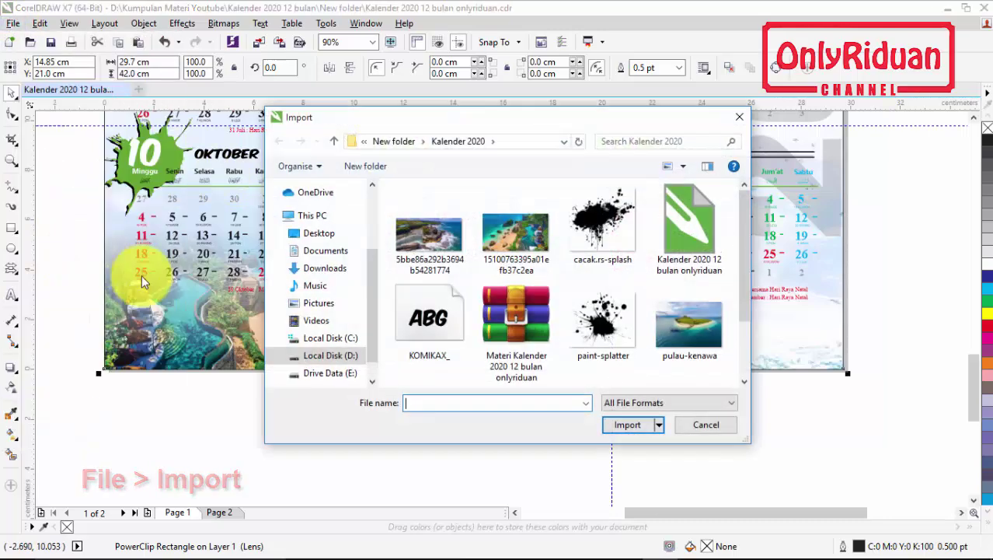
pyautogui.click(690, 322)
pyautogui.click(633, 424)
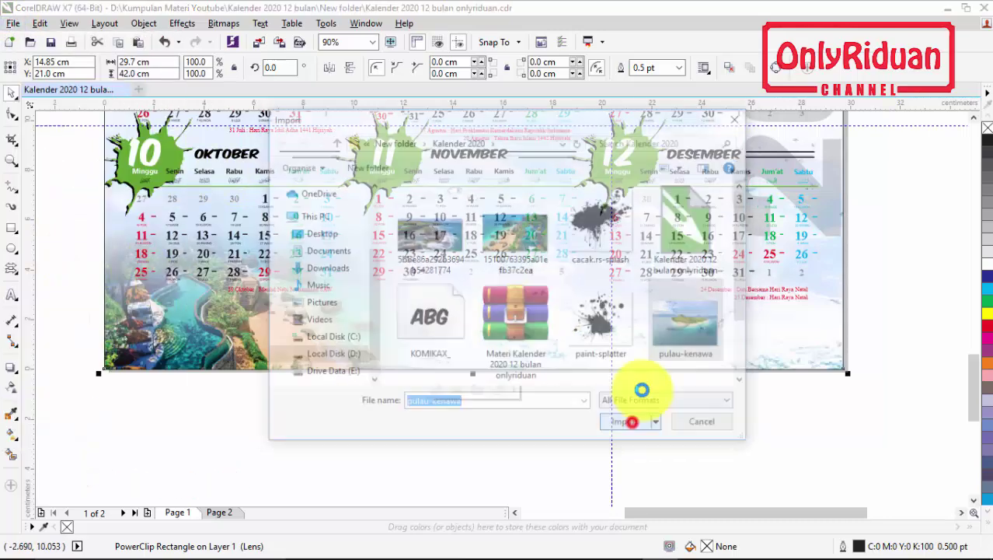
pyautogui.moveTo(588, 243); pyautogui.dragTo(851, 417)
pyautogui.moveTo(816, 341); pyautogui.dragTo(820, 320)
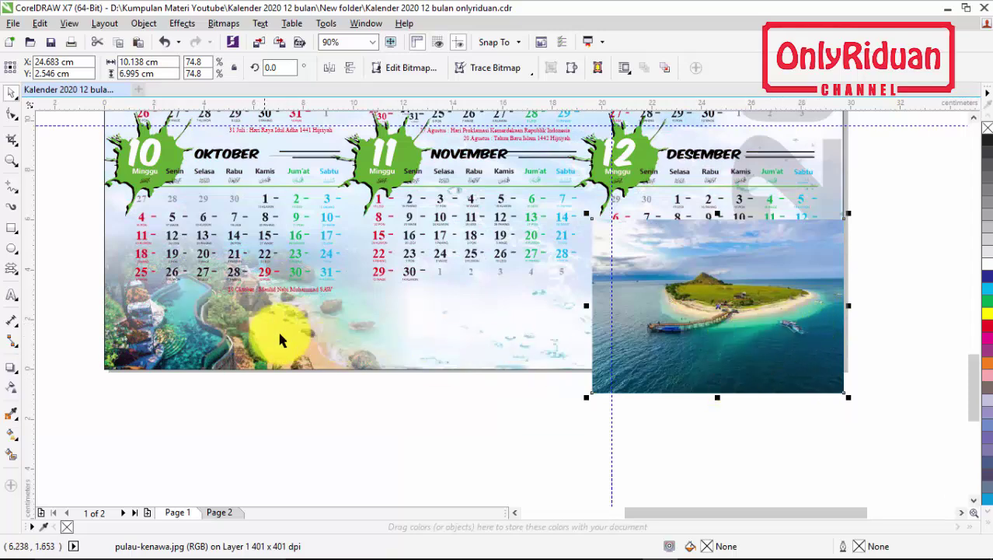
# Step: PowerClip the island photo into the calendar background, then edit the clip to move it lower
pyautogui.rightClick(690, 311)
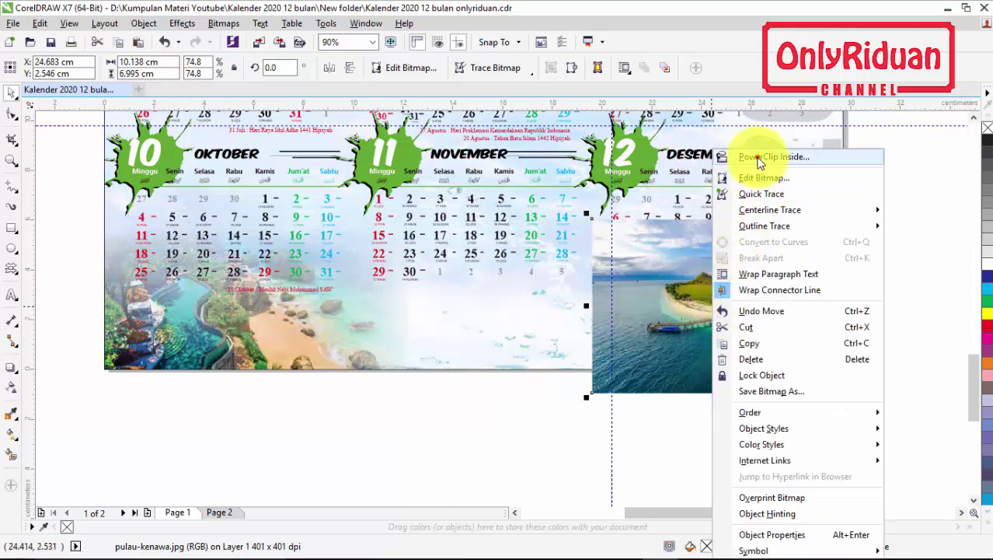
pyautogui.click(760, 158)
pyautogui.click(519, 326)
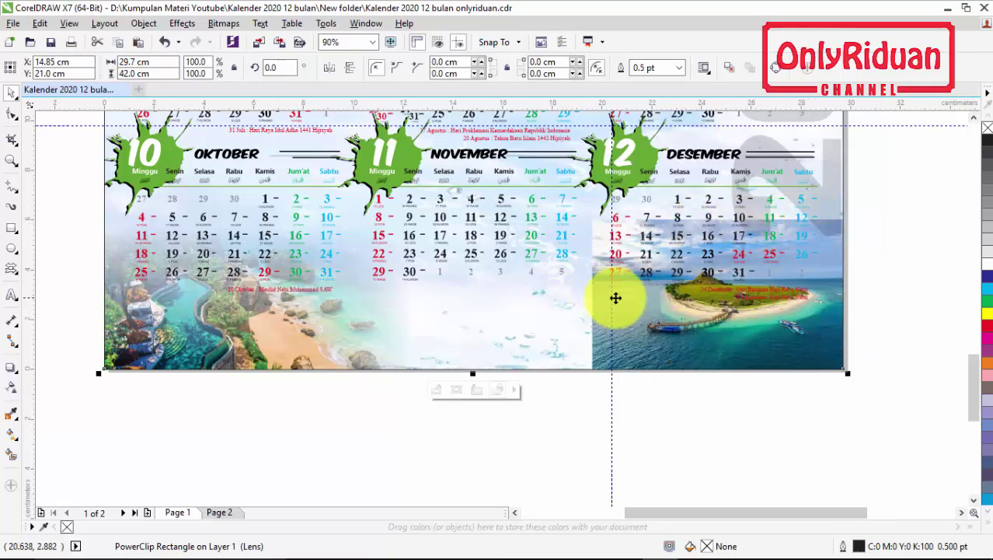
pyautogui.rightClick(661, 332)
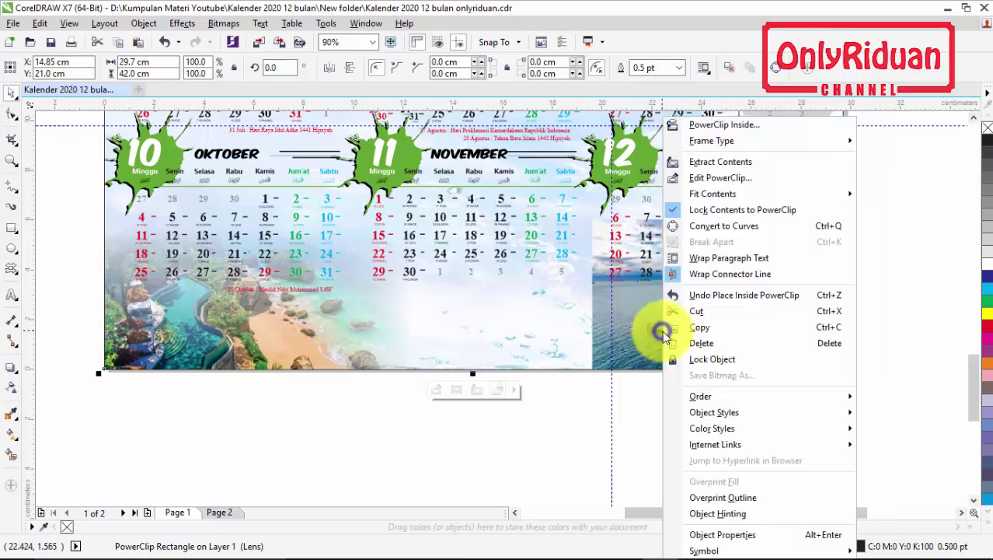
pyautogui.click(709, 178)
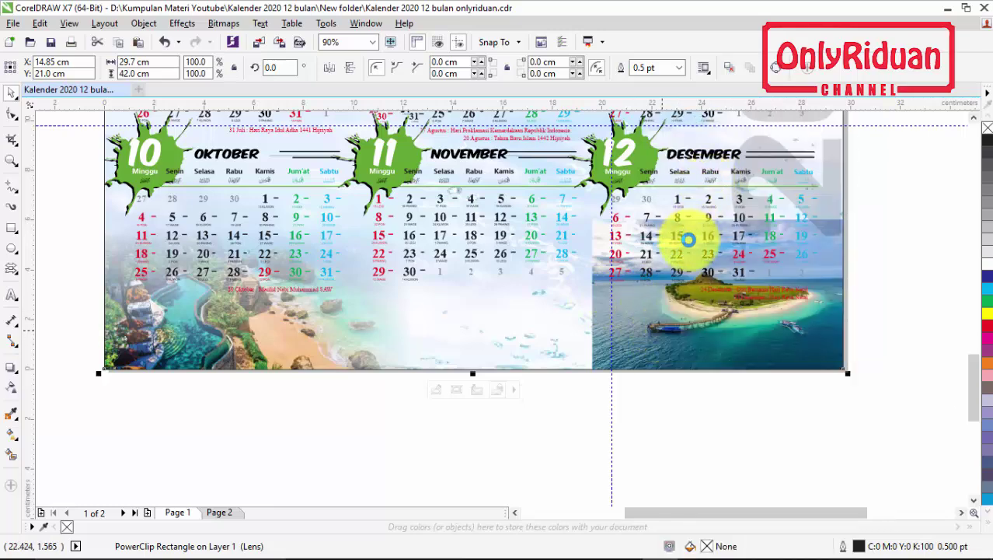
pyautogui.moveTo(747, 322); pyautogui.dragTo(751, 344)
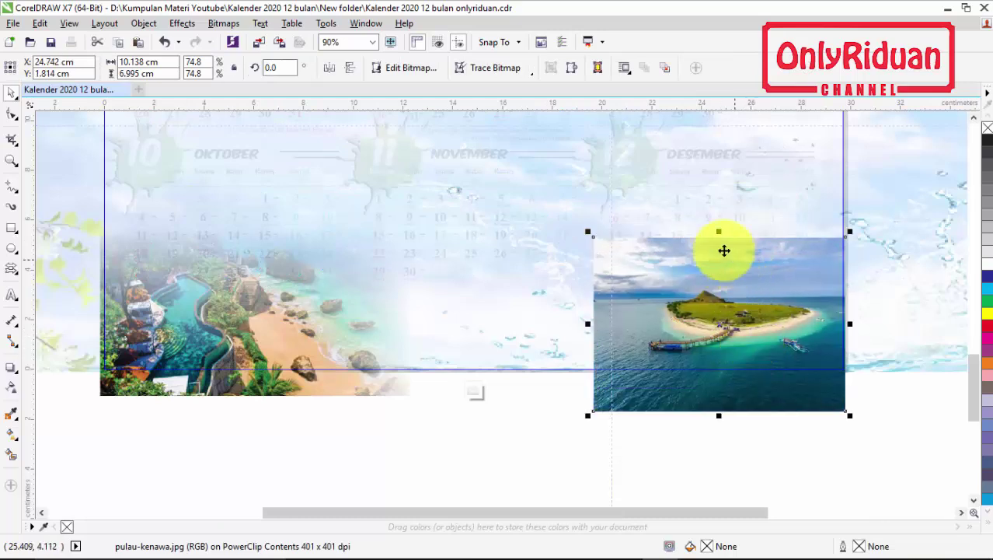
# Step: Try a transparency fade on the island photo's top, then convert the photo to a bitmap
pyautogui.click(11, 389)
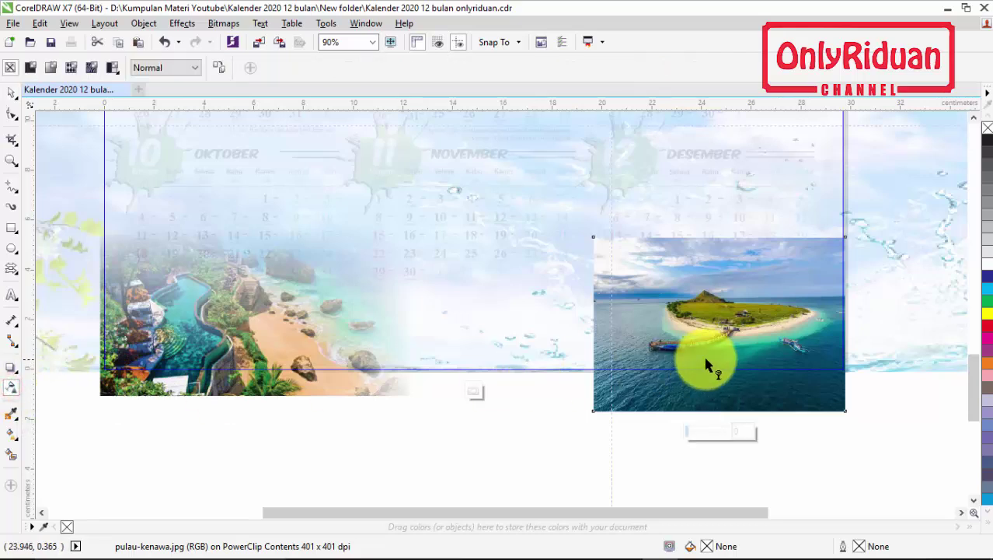
pyautogui.click(732, 340)
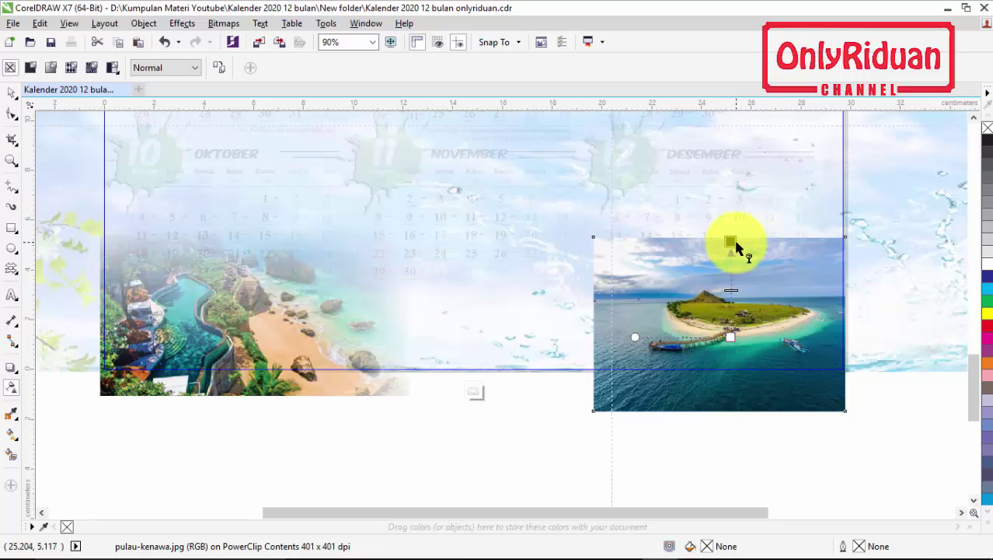
pyautogui.moveTo(736, 243); pyautogui.dragTo(731, 243)
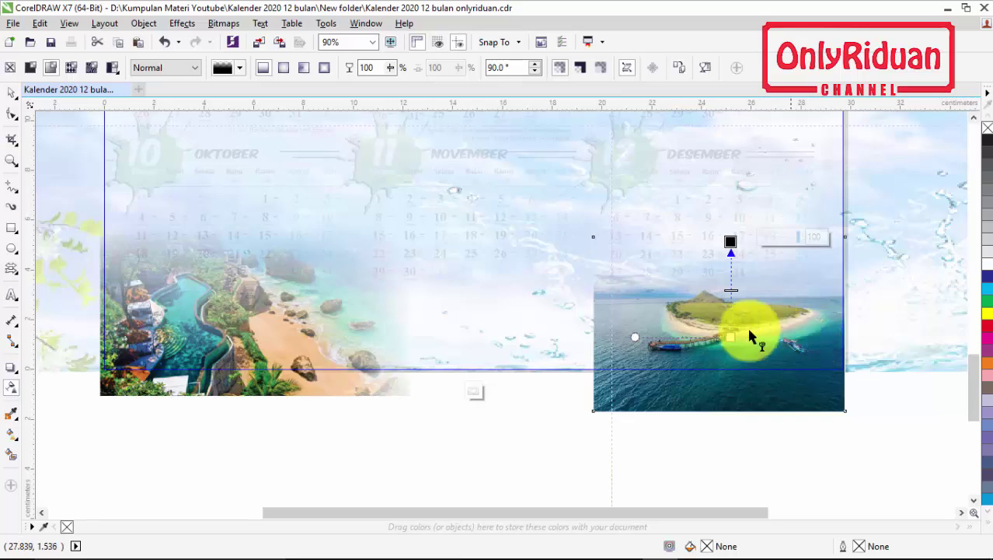
pyautogui.click(225, 25)
pyautogui.click(241, 40)
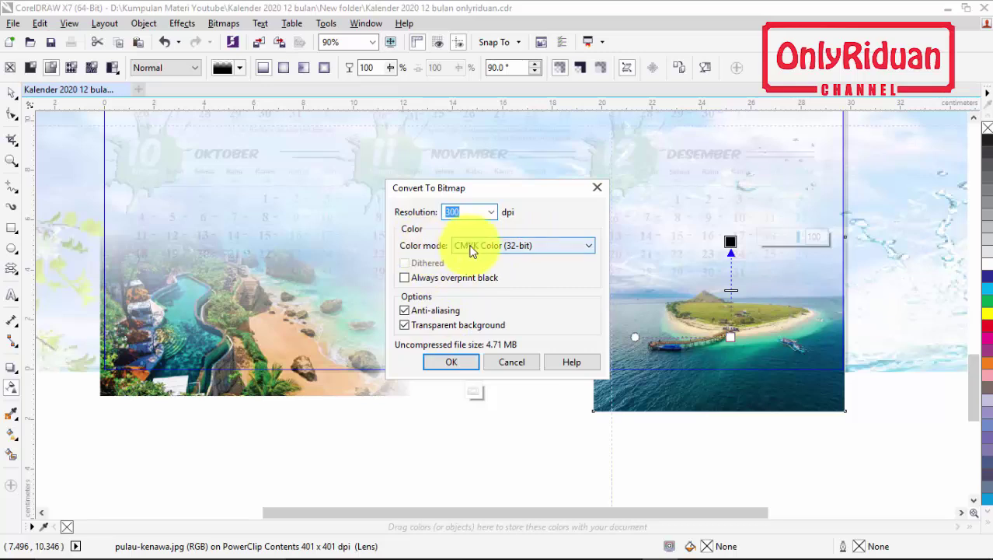
pyautogui.click(451, 360)
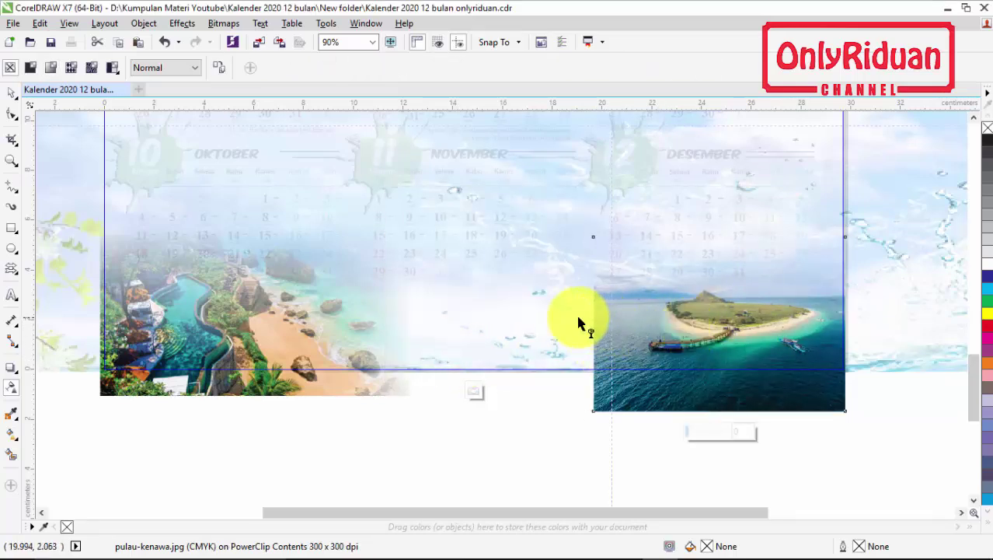
# Step: Fade the island photo's left side with a linear transparency and finish editing the PowerClip
pyautogui.moveTo(700, 325); pyautogui.dragTo(604, 327)
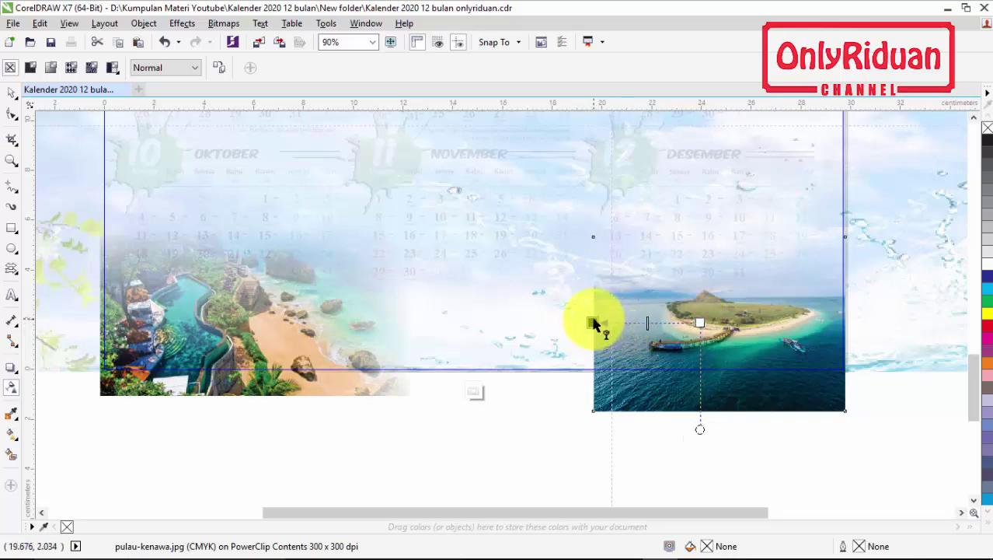
pyautogui.moveTo(593, 324); pyautogui.dragTo(593, 319)
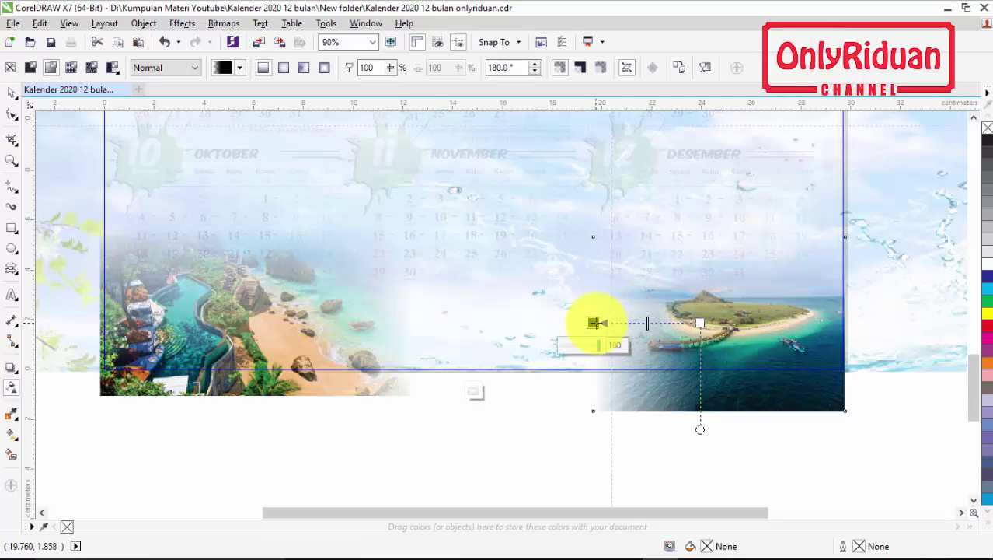
pyautogui.rightClick(772, 325)
pyautogui.click(807, 228)
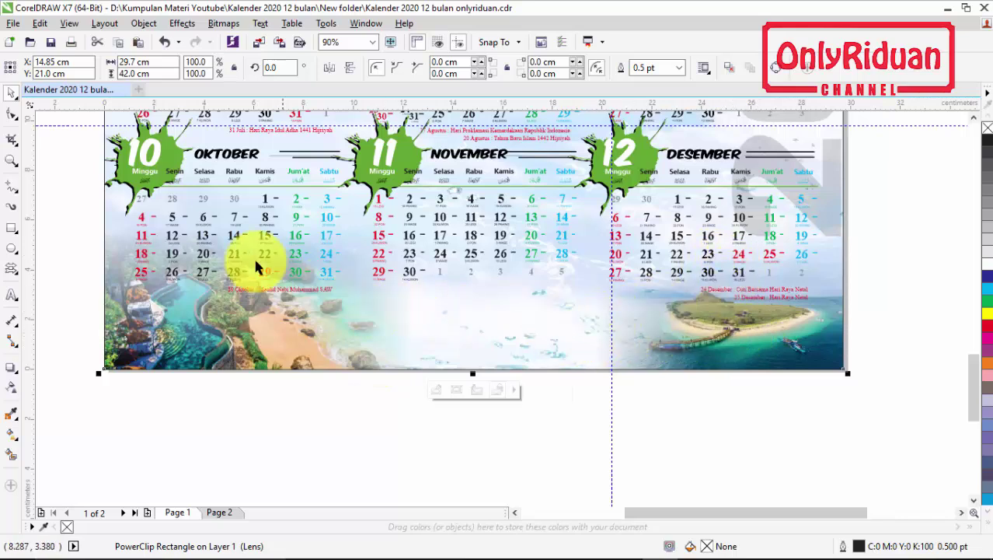
# Step: Import the temple coastline photo and place it on the page
pyautogui.click(14, 24)
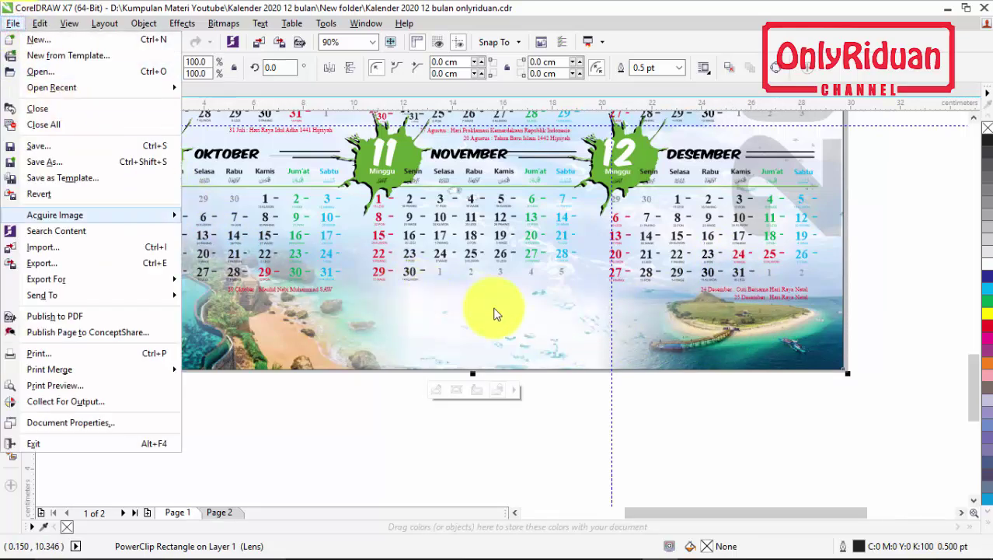
pyautogui.click(93, 250)
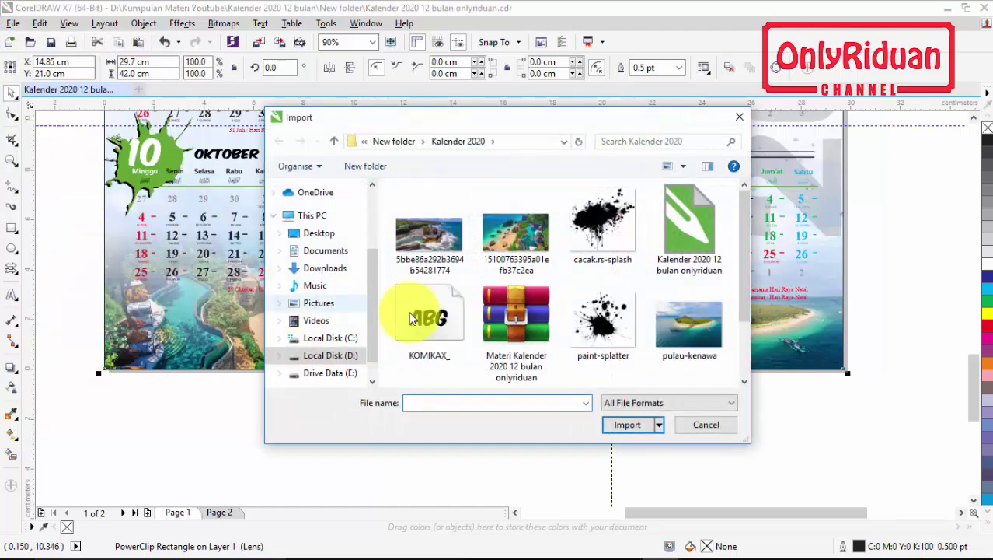
pyautogui.click(412, 226)
pyautogui.click(627, 425)
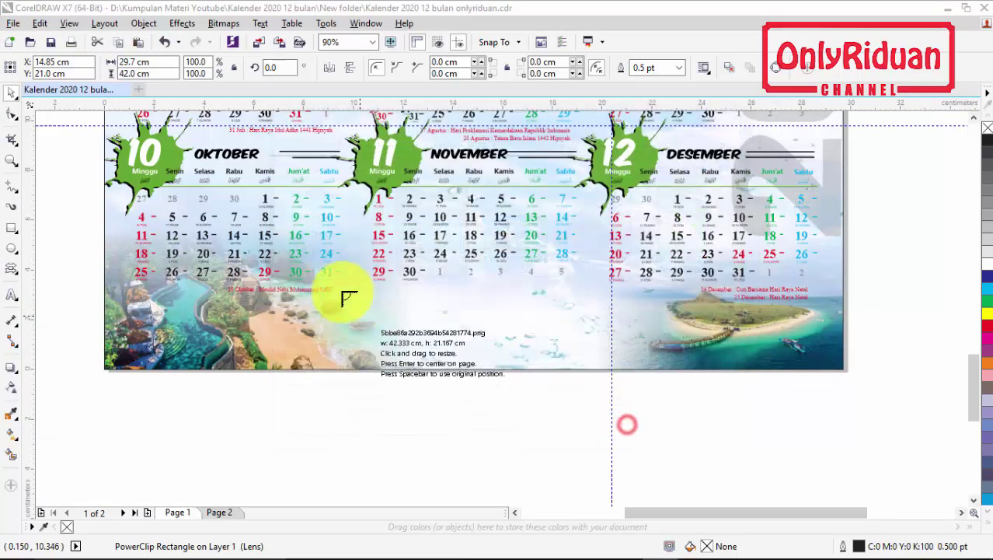
pyautogui.moveTo(335, 211); pyautogui.dragTo(664, 398)
# Step: Move the temple photo over the calendar and PowerClip it inside the calendar frame under November
pyautogui.moveTo(544, 329); pyautogui.dragTo(525, 338)
pyautogui.rightClick(544, 311)
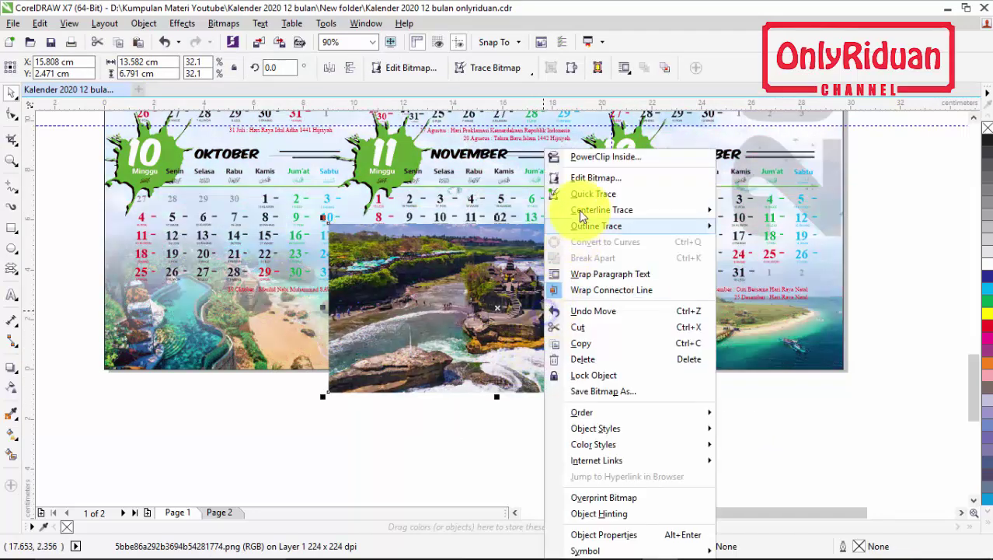
pyautogui.click(588, 159)
pyautogui.click(751, 343)
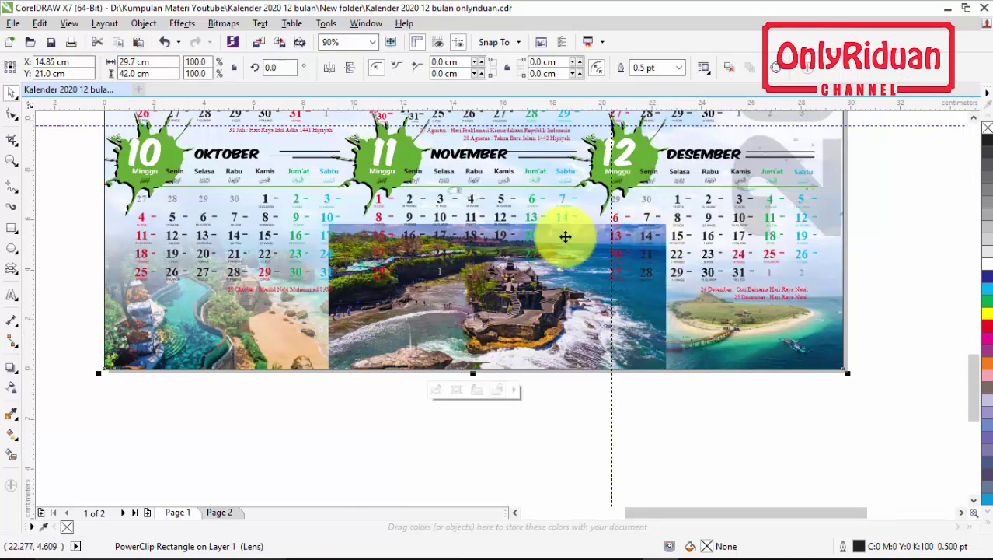
pyautogui.rightClick(571, 316)
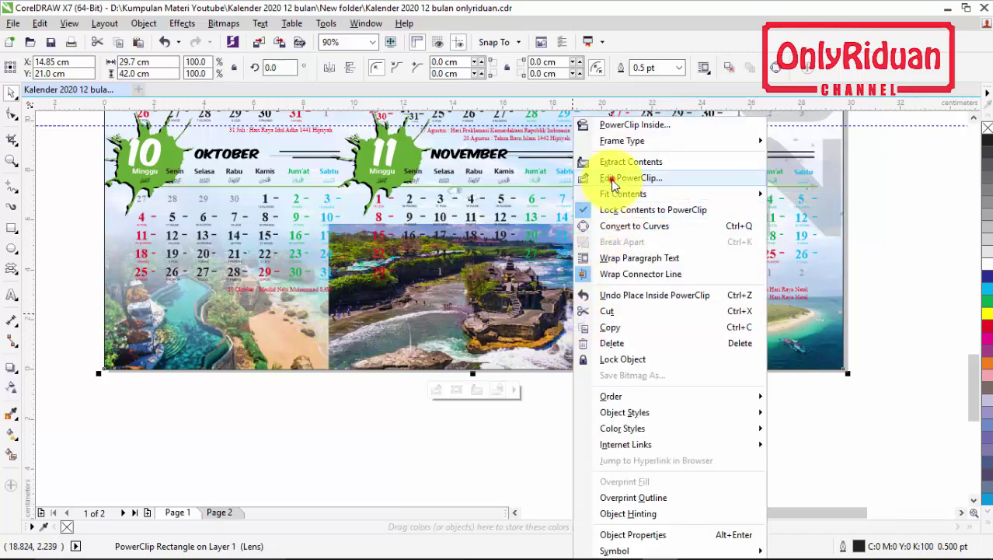
# Step: Inside the PowerClip, fade the temple photo's top edge and convert it to a 300 dpi bitmap
pyautogui.click(611, 178)
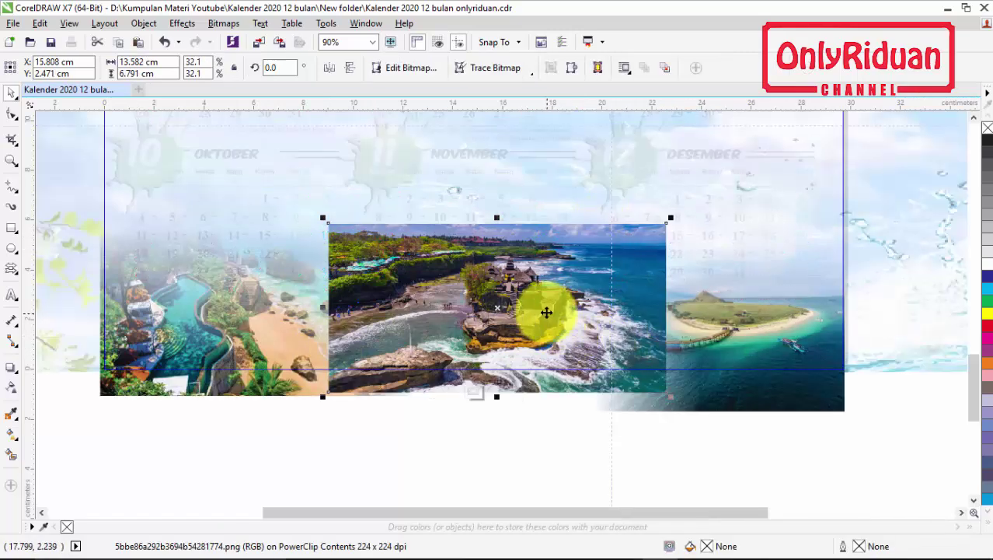
pyautogui.click(546, 312)
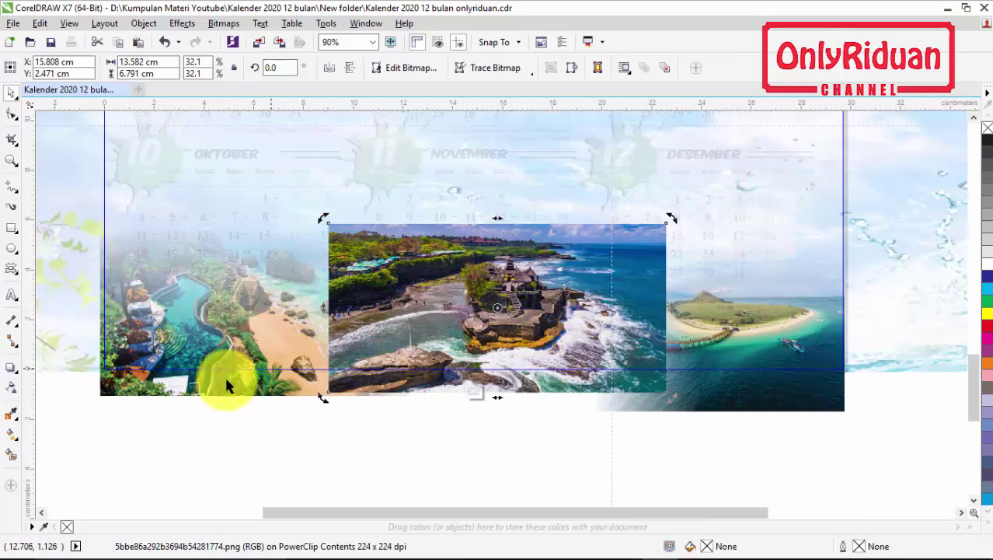
pyautogui.click(7, 388)
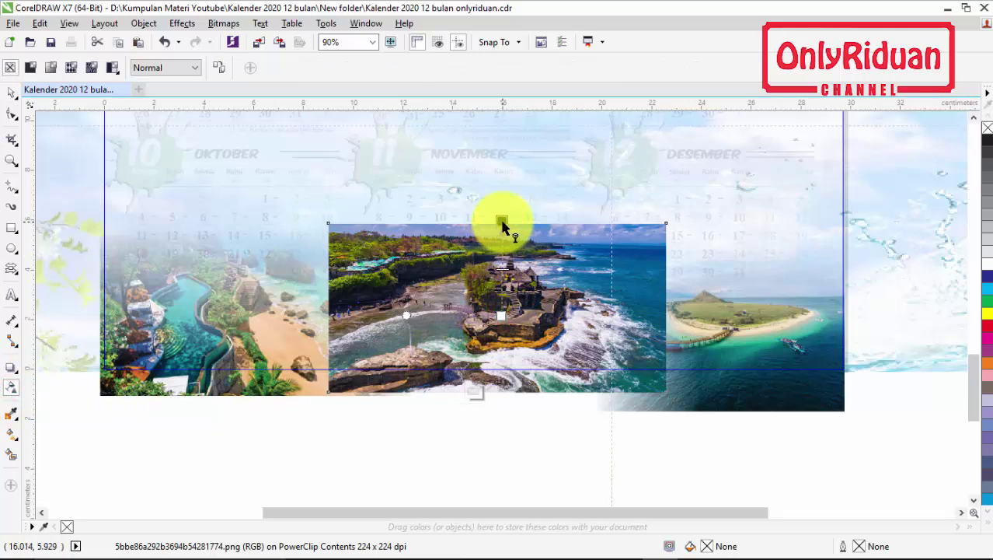
pyautogui.moveTo(502, 225); pyautogui.dragTo(531, 282)
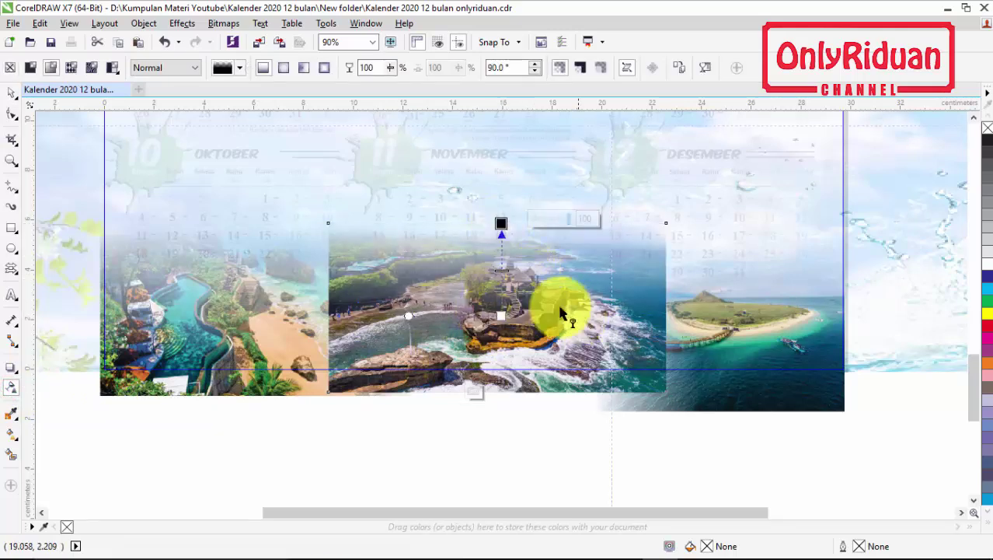
pyautogui.click(224, 23)
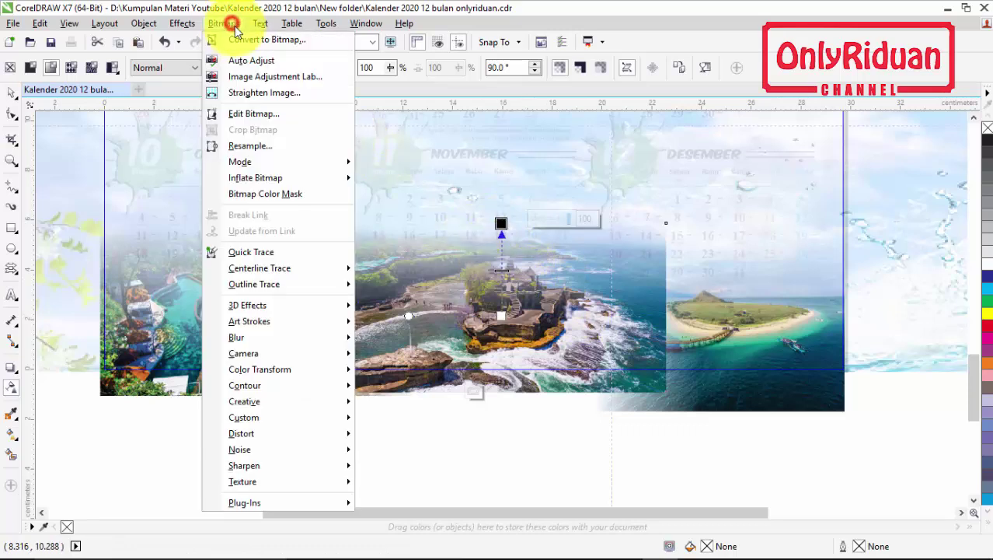
pyautogui.click(253, 38)
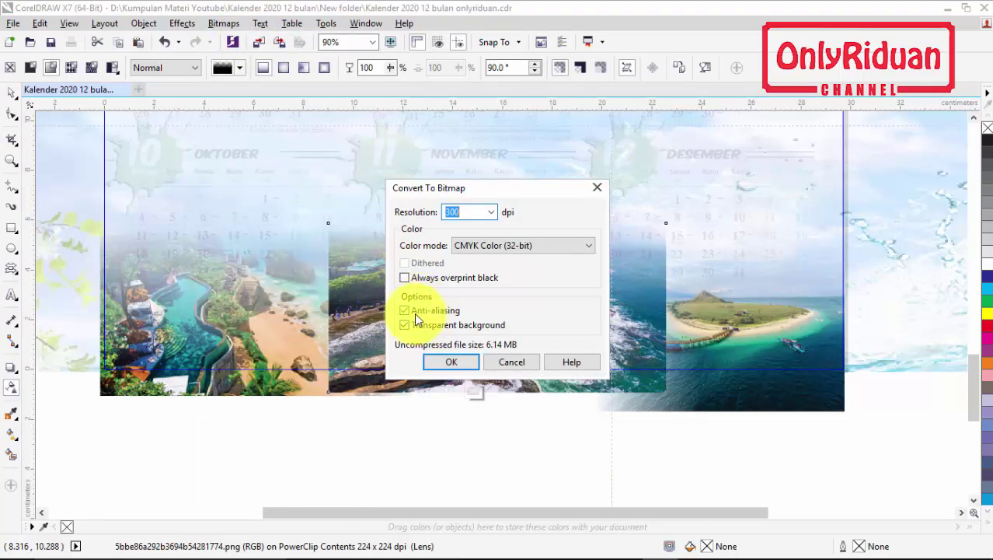
pyautogui.click(448, 359)
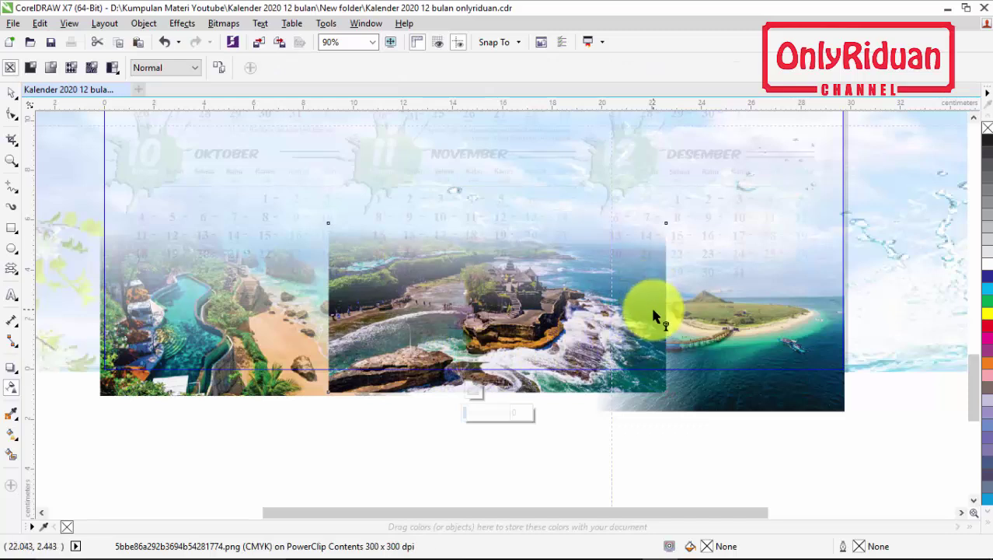
# Step: Fade the temple photo's right edge toward the island photo and convert it to a bitmap again
pyautogui.moveTo(555, 316); pyautogui.dragTo(666, 312)
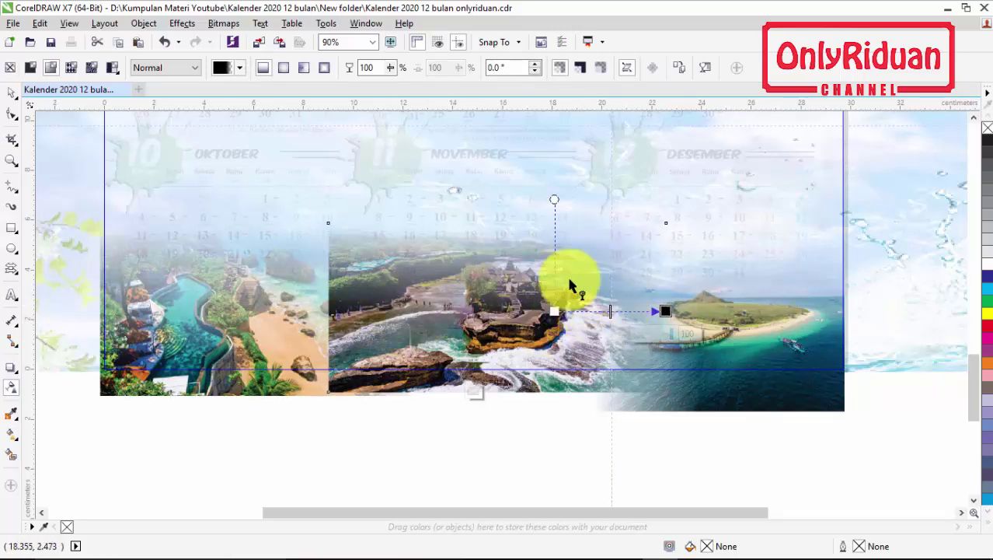
pyautogui.click(233, 26)
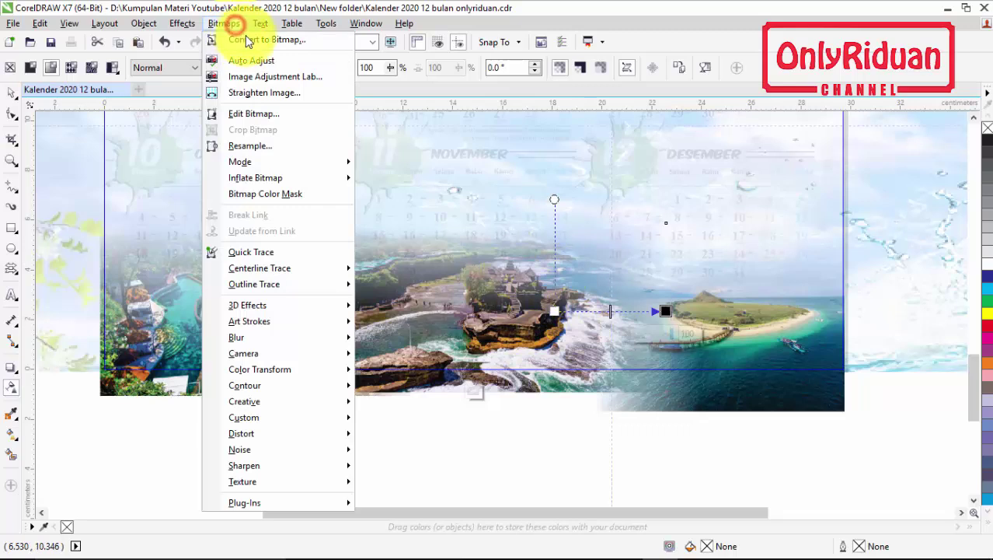
pyautogui.click(241, 37)
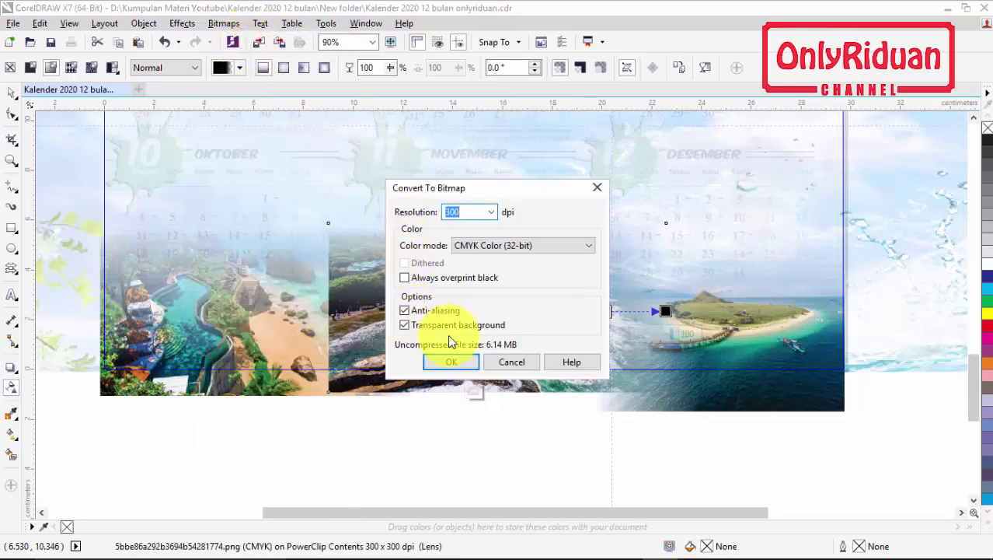
pyautogui.click(450, 361)
# Step: Fade the temple photo's left edge into the beach photo and finish editing the PowerClip
pyautogui.moveTo(461, 301); pyautogui.dragTo(347, 303)
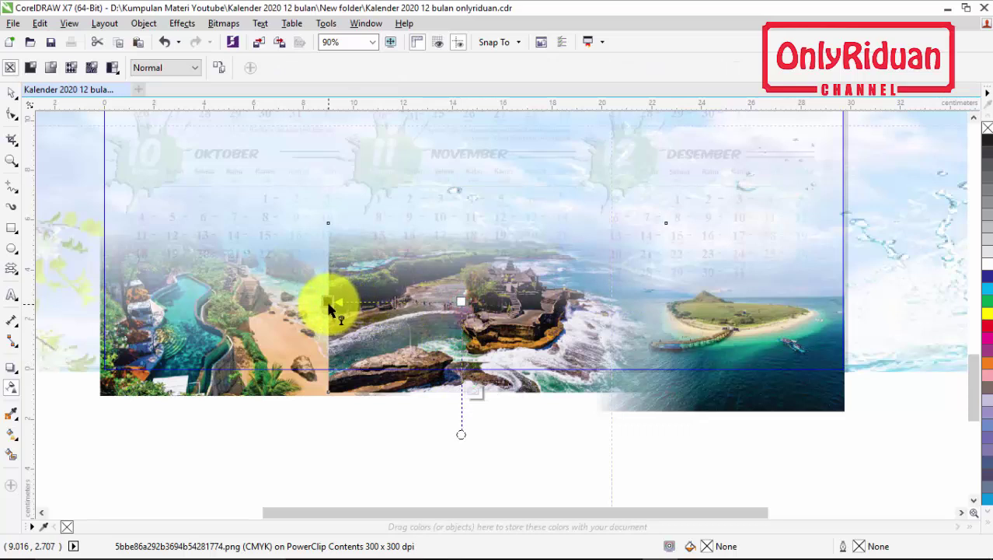
pyautogui.moveTo(328, 303); pyautogui.dragTo(328, 303)
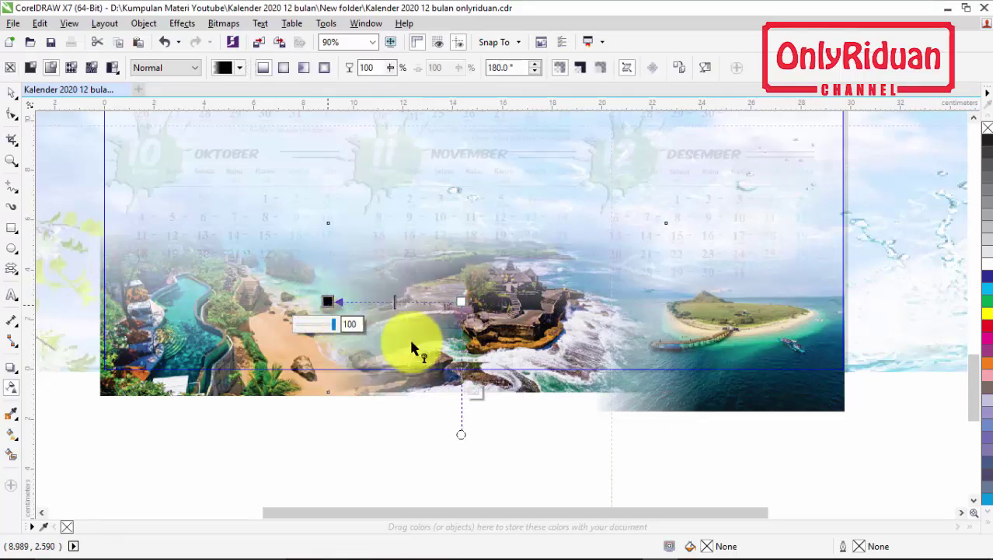
pyautogui.rightClick(520, 299)
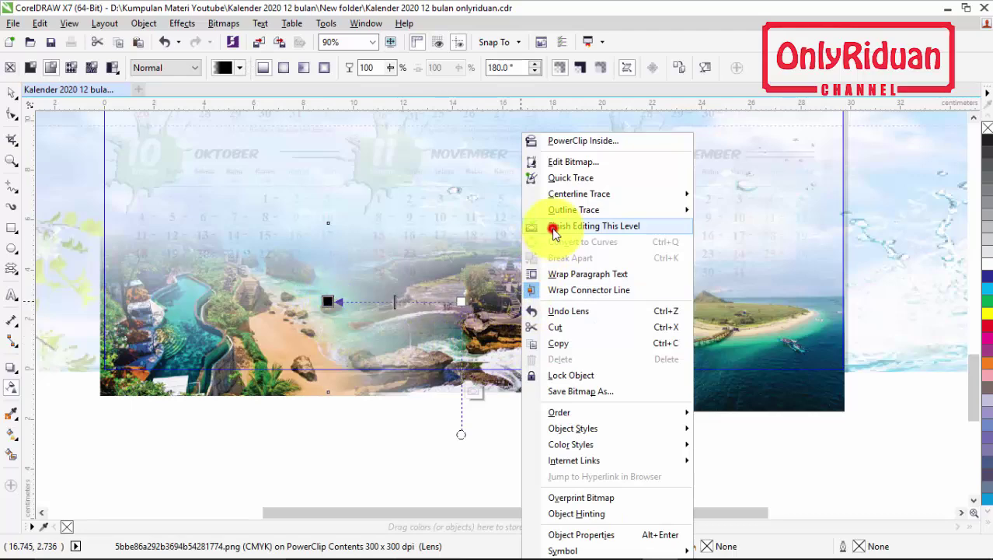
pyautogui.click(555, 225)
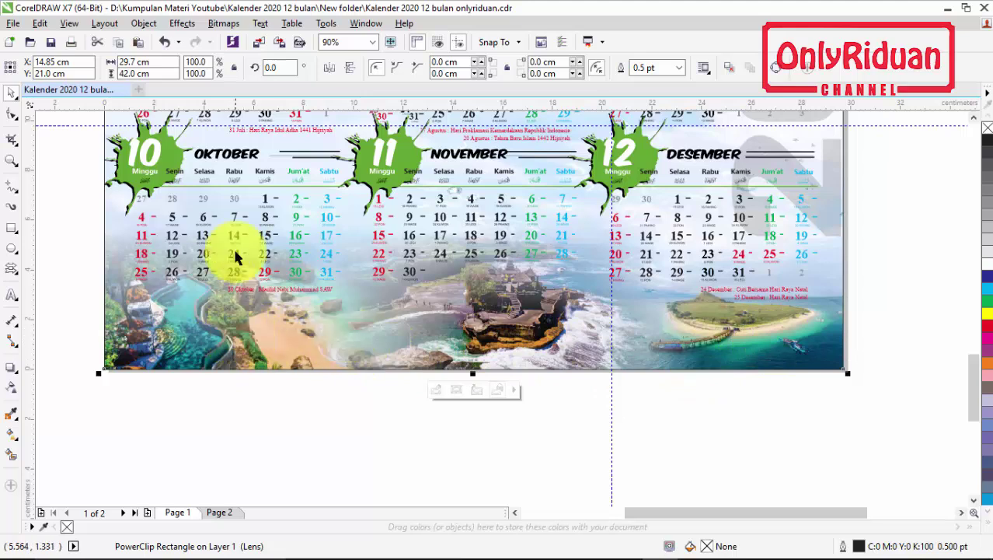
# Step: Zoom to the full page, go to Page 2, and select its mountain lake header photo
pyautogui.click(11, 160)
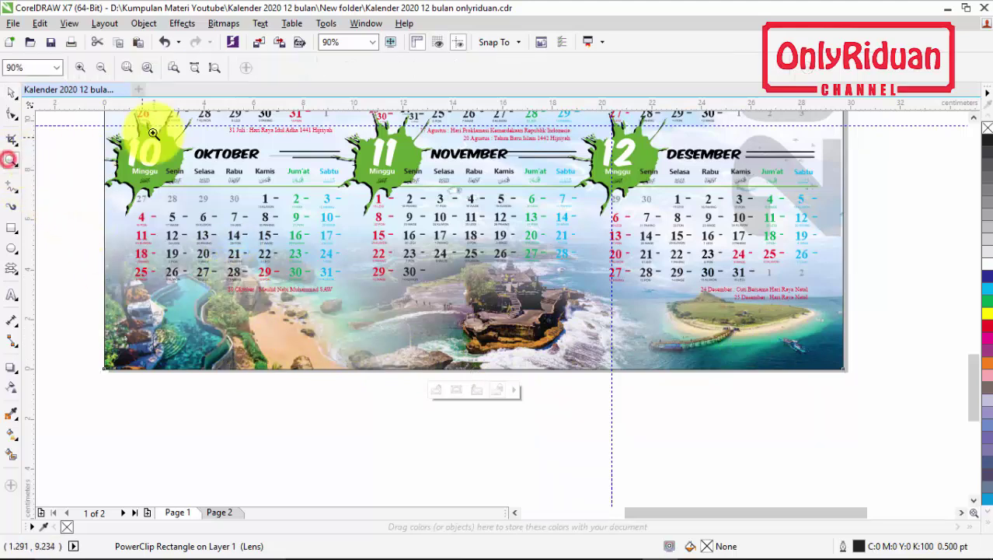
pyautogui.click(174, 67)
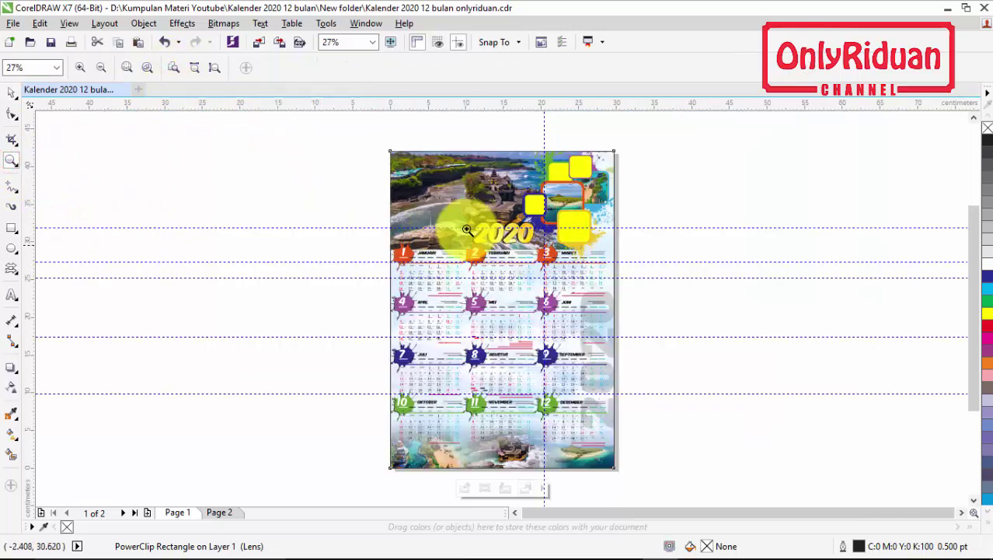
pyautogui.click(219, 513)
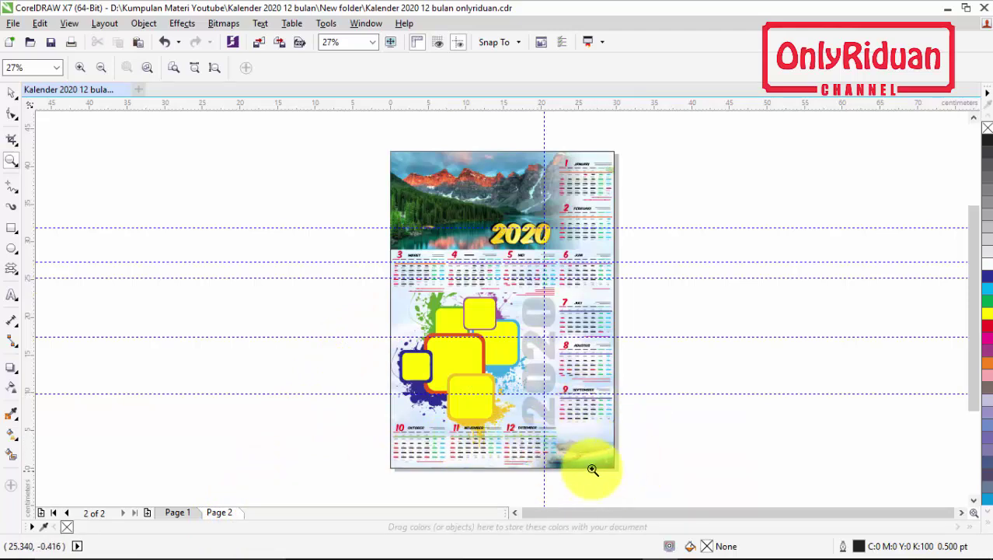
pyautogui.click(12, 92)
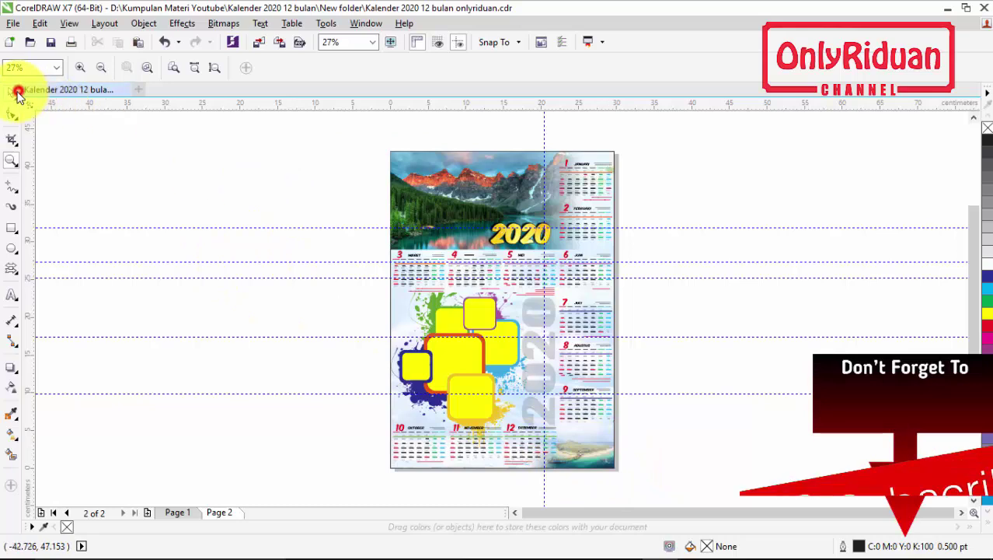
pyautogui.click(435, 188)
# Step: Import the pulau-kenawa island photo and place it on the canvas
pyautogui.click(13, 23)
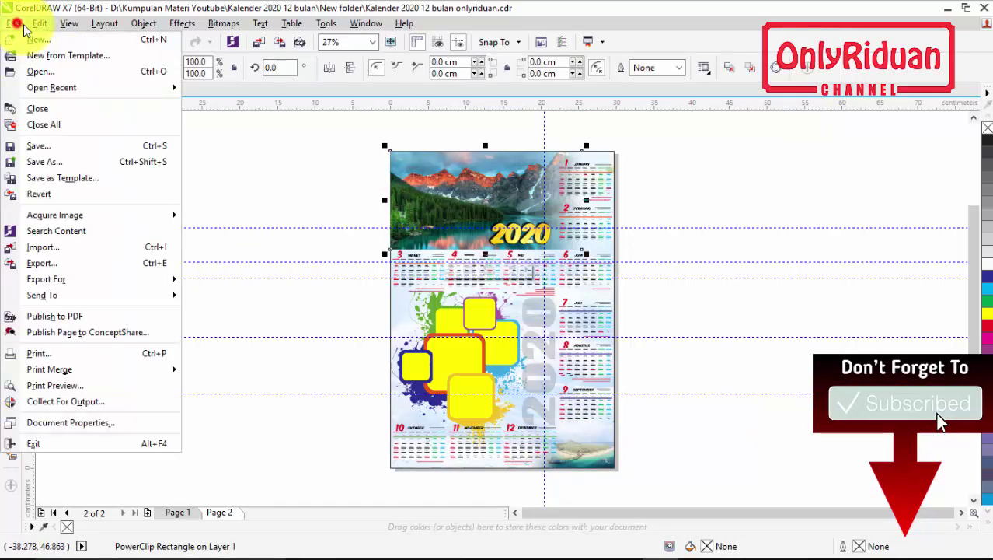
pyautogui.moveTo(13, 23)
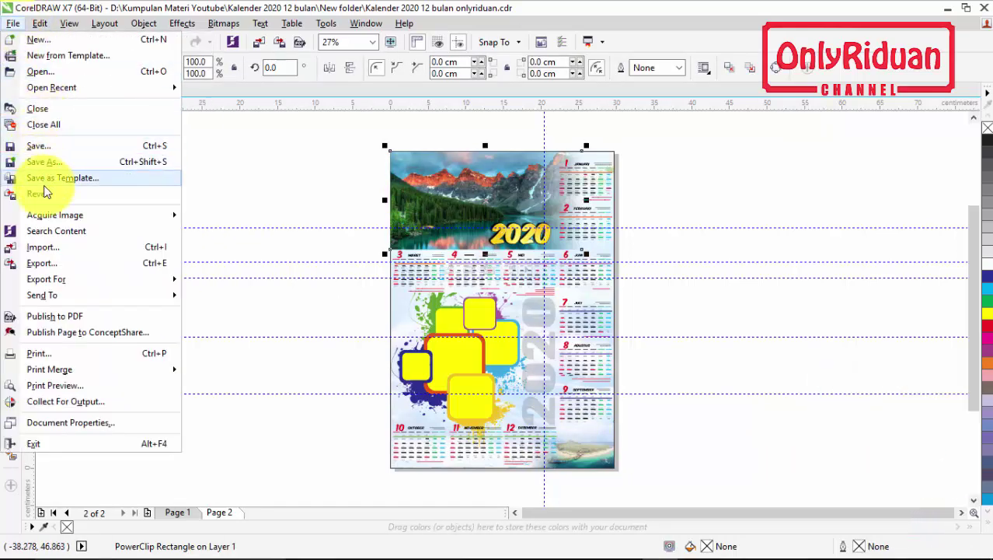
pyautogui.click(40, 247)
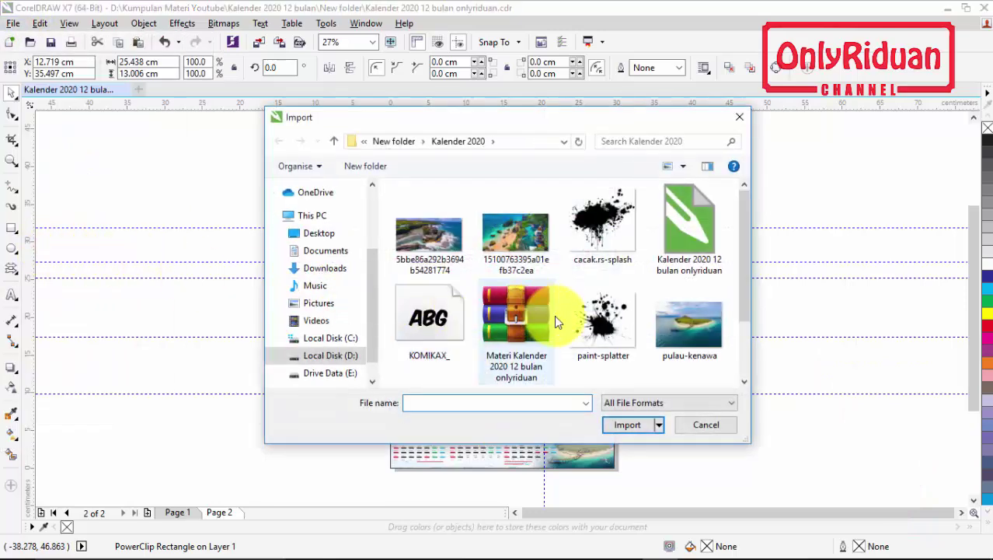
pyautogui.doubleClick(687, 340)
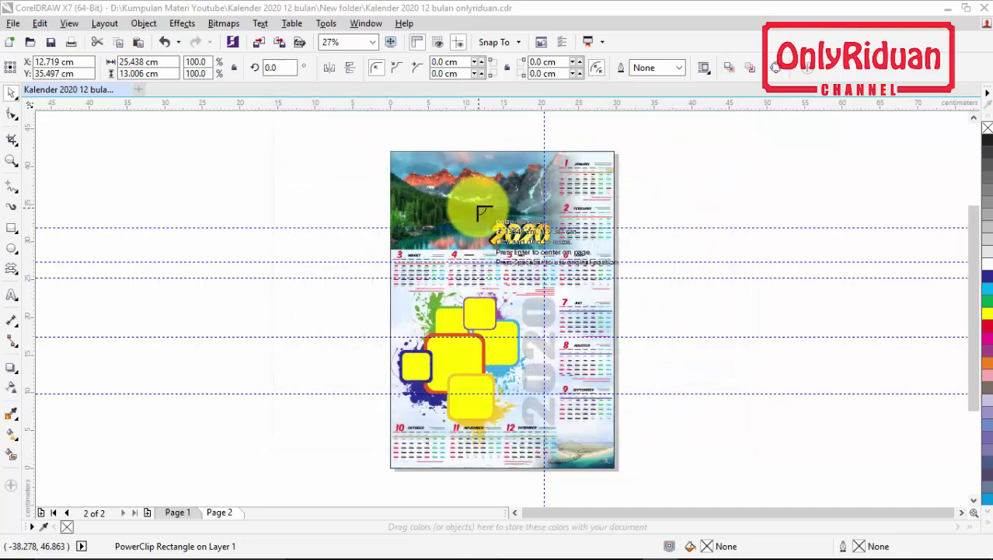
pyautogui.moveTo(144, 146); pyautogui.dragTo(343, 299)
# Step: PowerClip the island photo into the top header frame, re-centre it, and open the contents for editing
pyautogui.rightClick(289, 195)
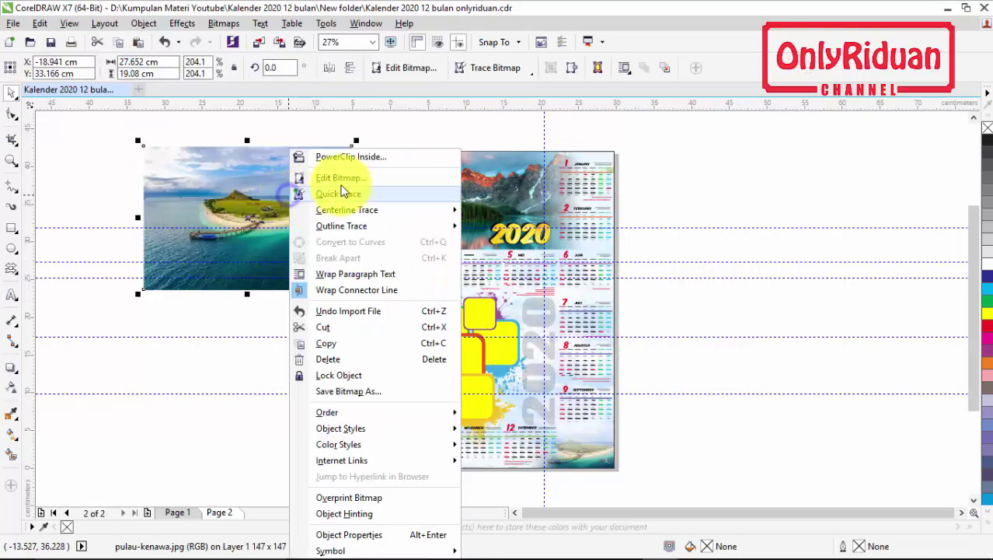
pyautogui.click(342, 156)
pyautogui.click(445, 189)
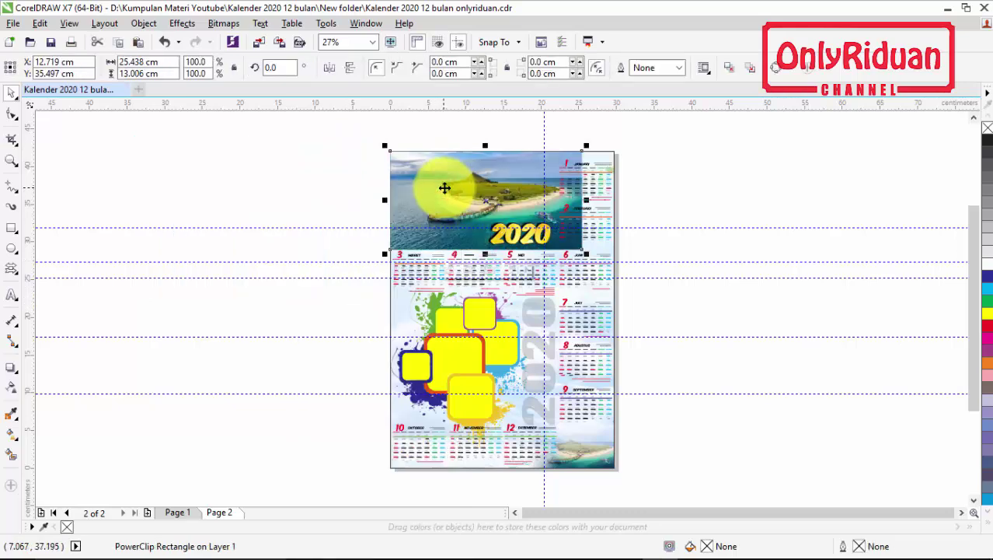
pyautogui.rightClick(470, 190)
pyautogui.click(515, 180)
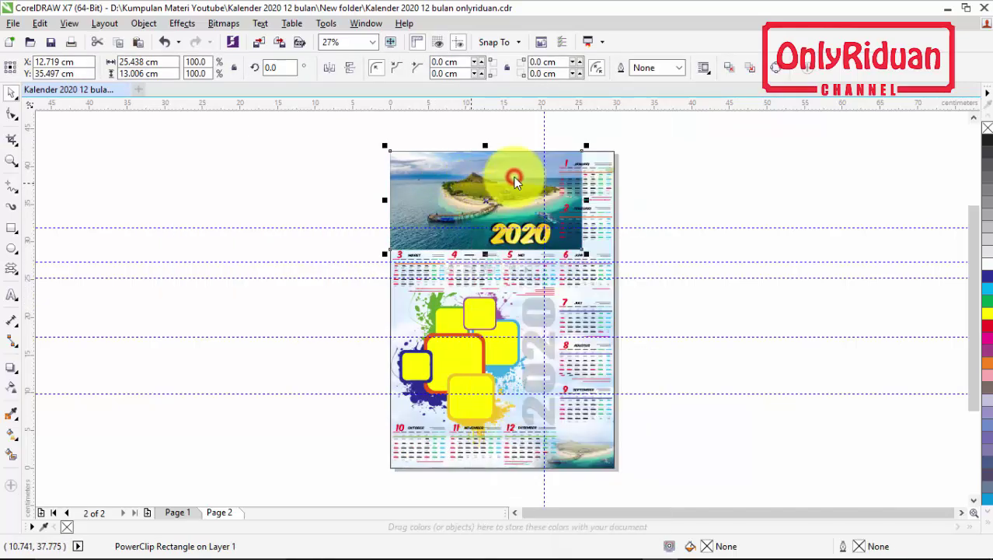
pyautogui.keyDown('ctrl'); pyautogui.click(501, 173); pyautogui.keyUp('ctrl')
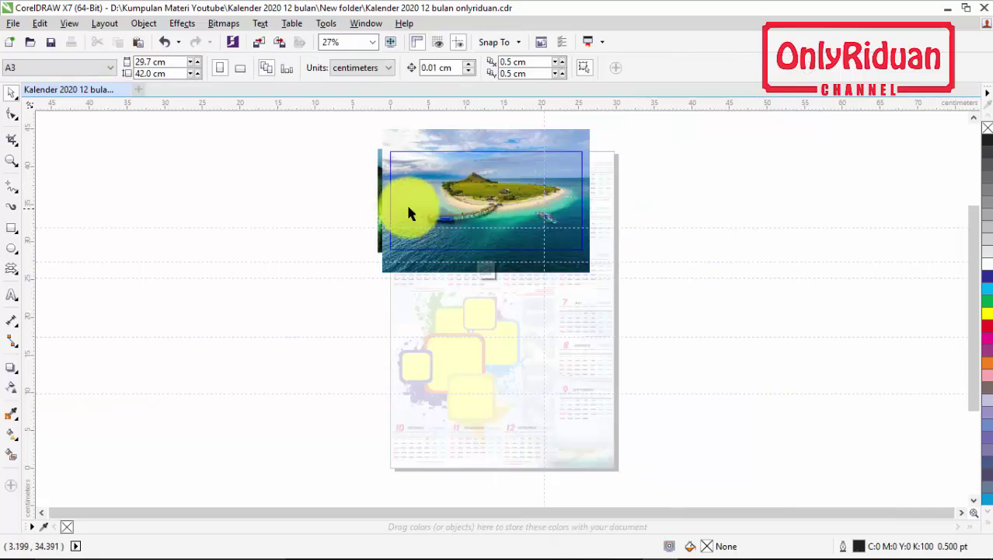
pyautogui.click(378, 197)
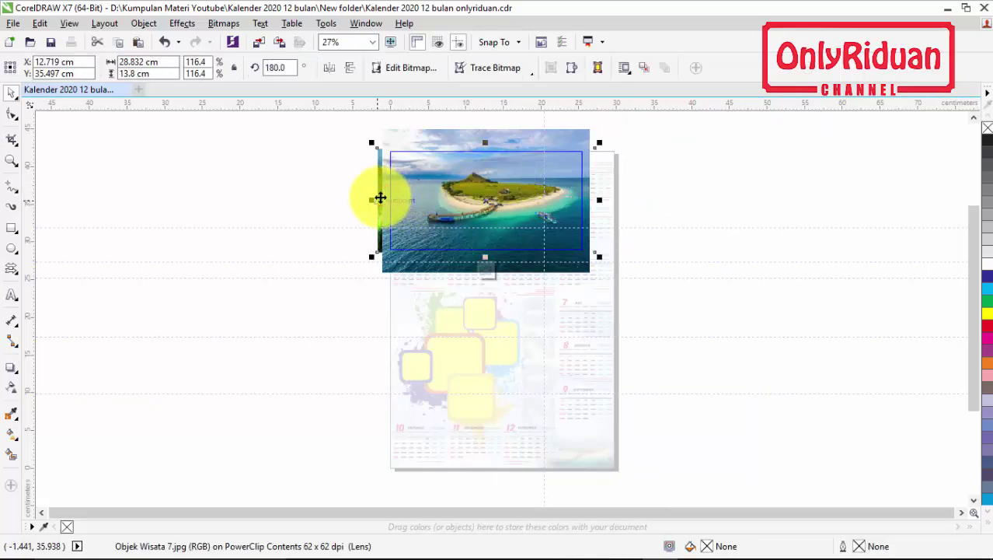
pyautogui.press('Escape')
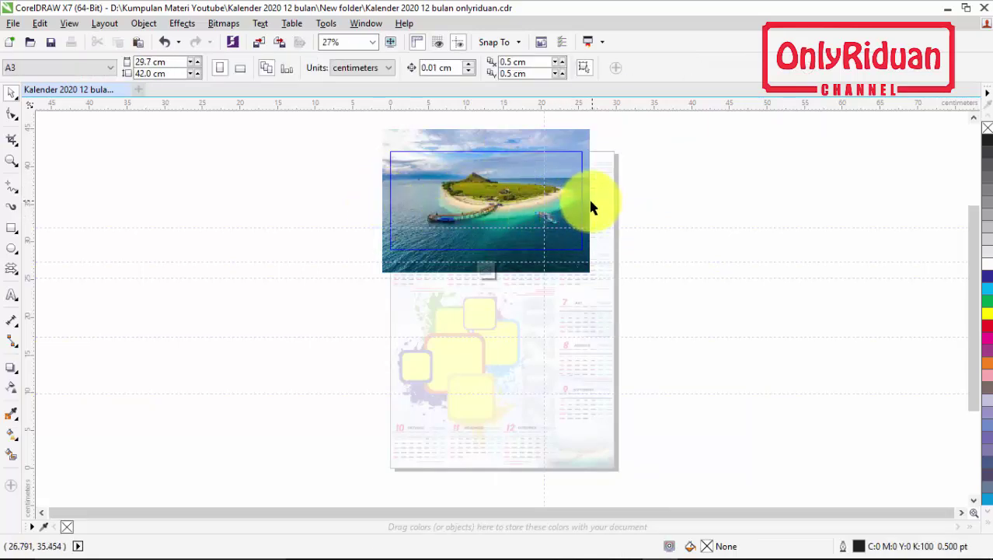
# Step: Give the header island photo a linear transparency fading toward the right, then finish editing
pyautogui.click(576, 153)
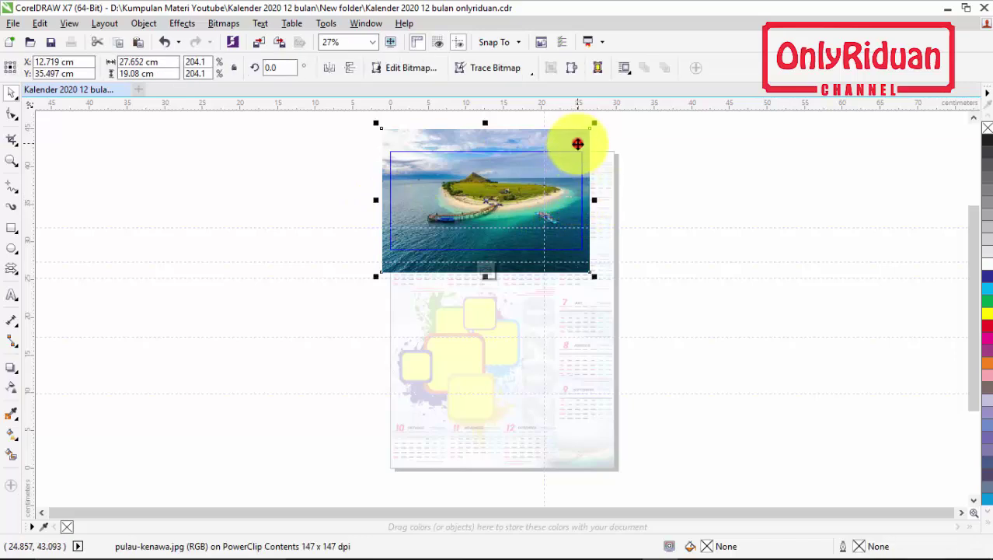
pyautogui.click(12, 385)
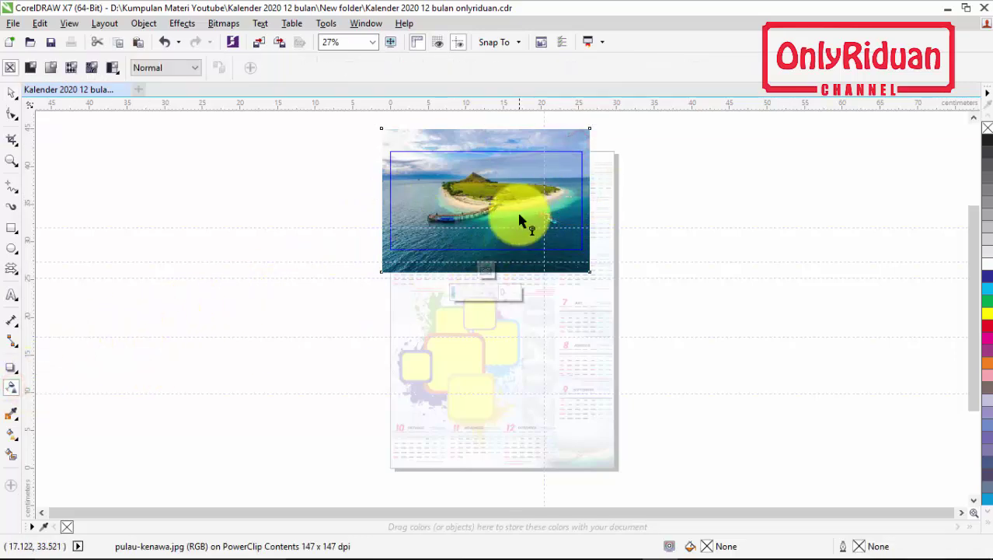
pyautogui.moveTo(520, 206); pyautogui.dragTo(588, 211)
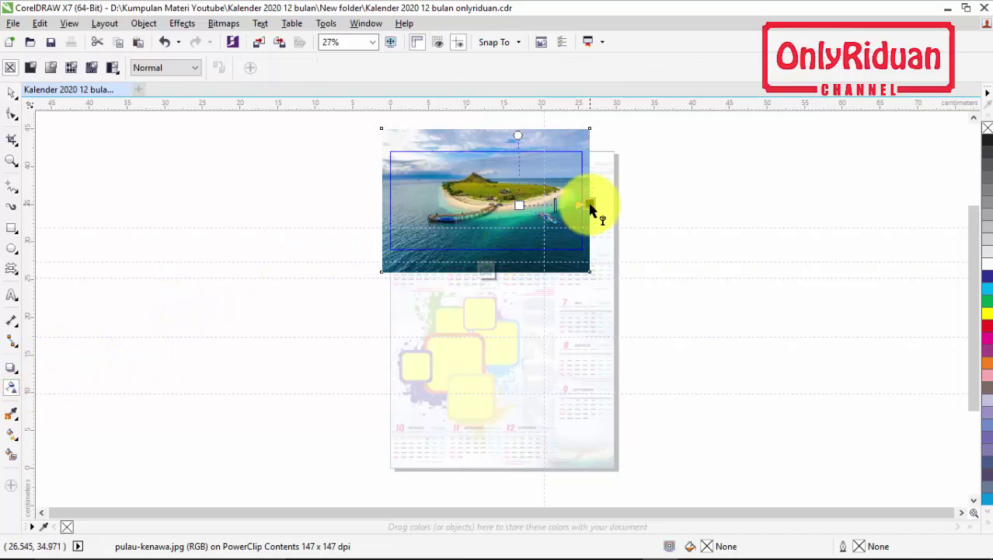
pyautogui.rightClick(485, 178)
pyautogui.click(527, 224)
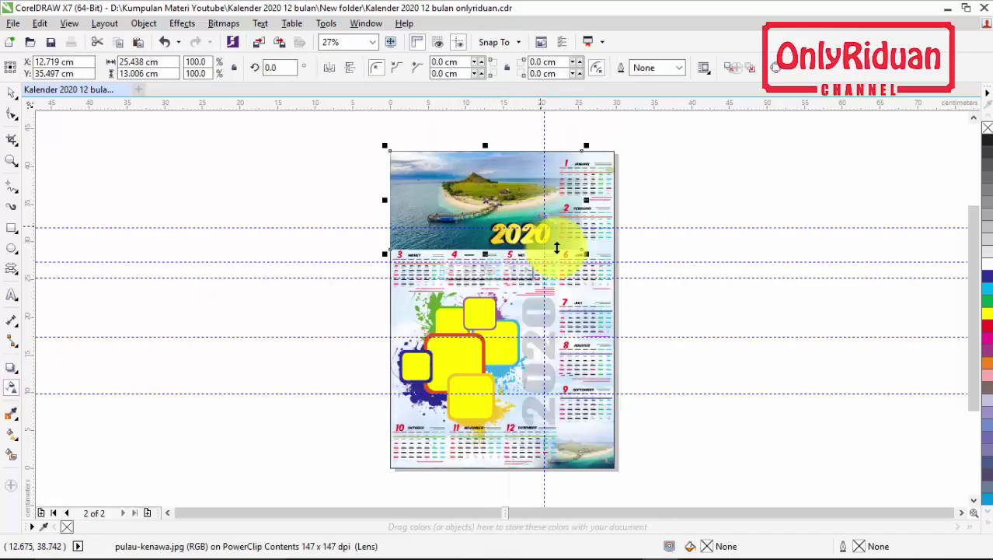
# Step: Reopen the header PowerClip, adjust where the island photo's fade ends, and finish editing
pyautogui.scroll(3, 573, 198)
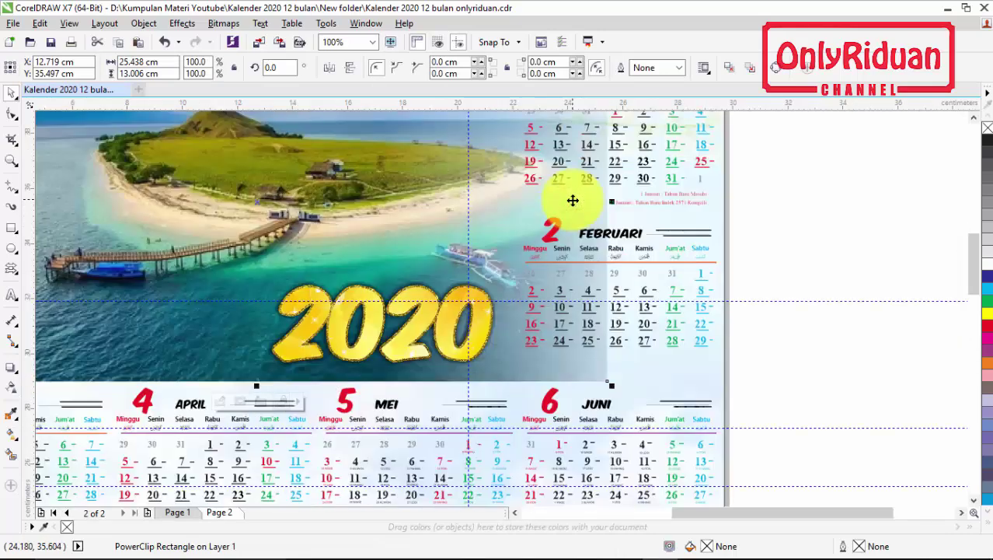
pyautogui.scroll(-2, 573, 200)
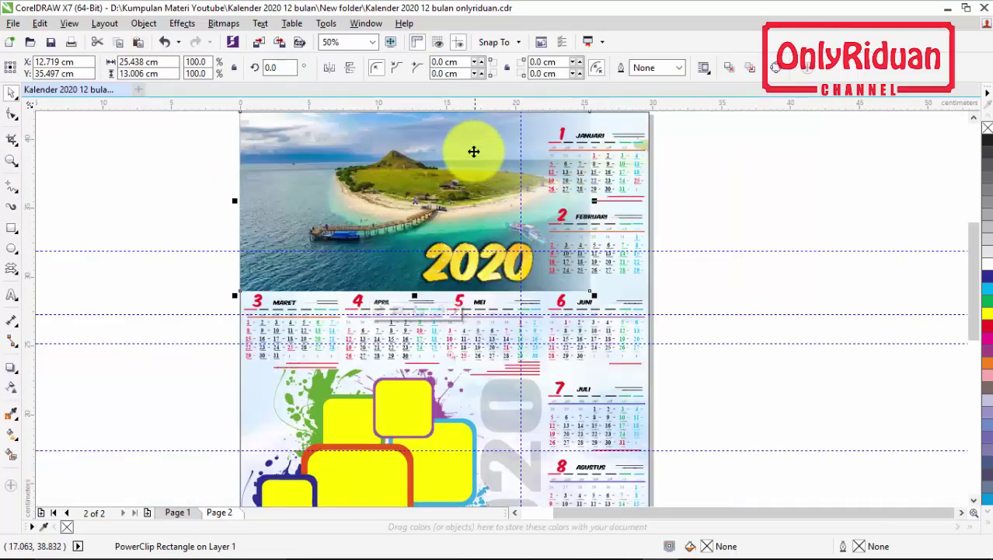
pyautogui.rightClick(472, 156)
pyautogui.click(520, 175)
pyautogui.click(518, 192)
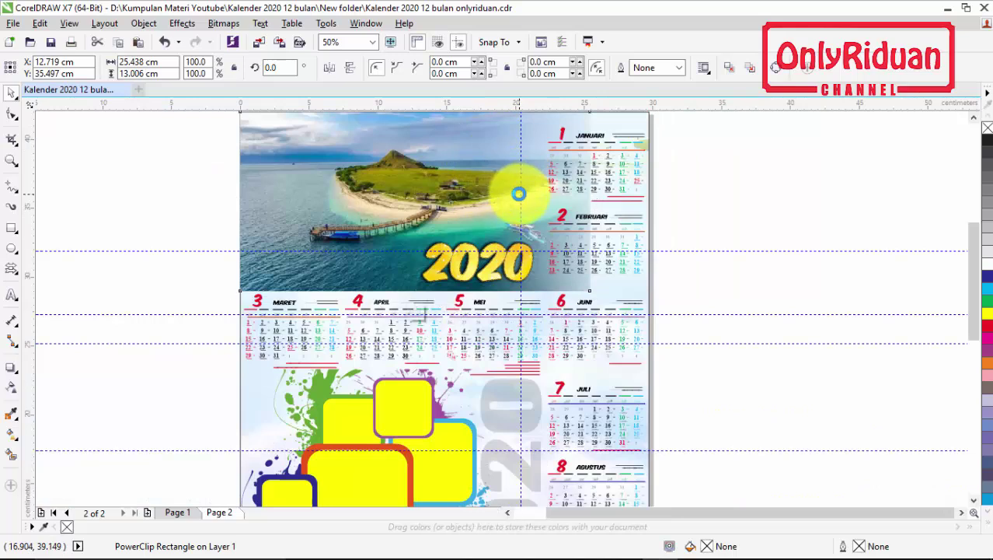
pyautogui.click(543, 204)
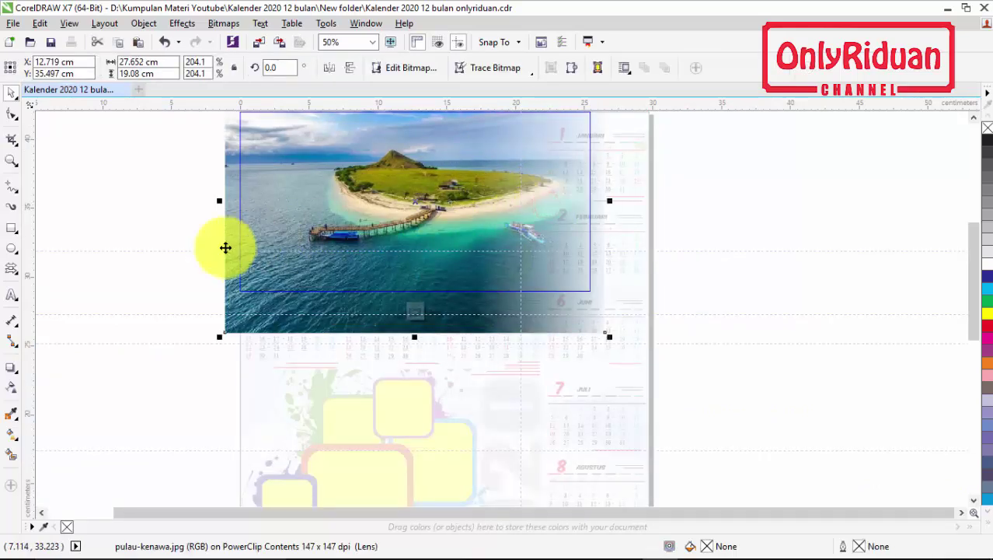
pyautogui.click(12, 389)
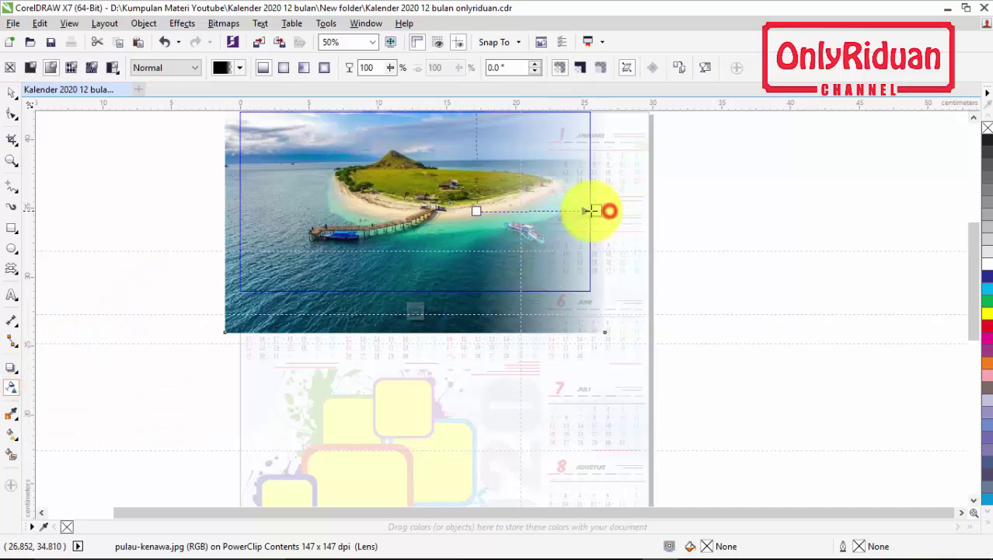
pyautogui.moveTo(589, 210); pyautogui.dragTo(589, 211)
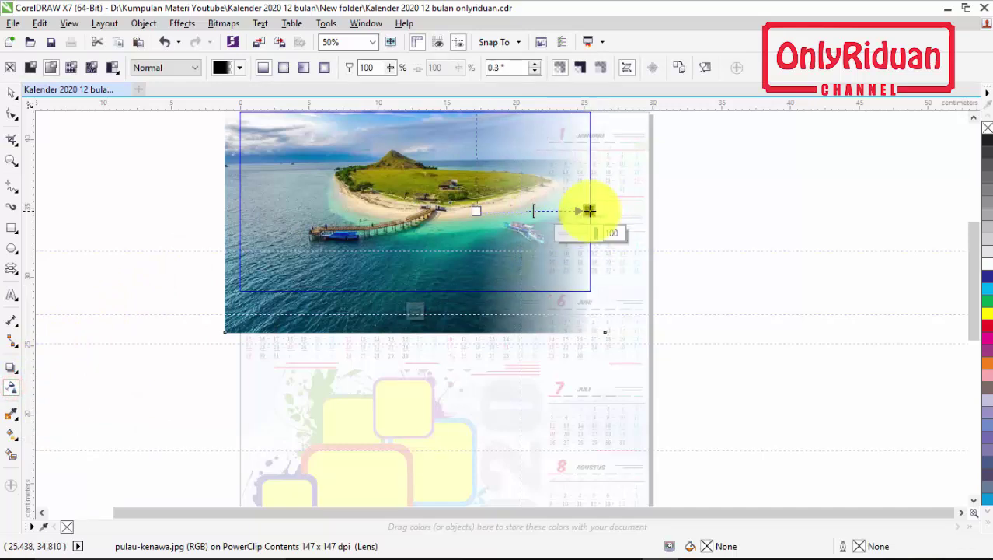
pyautogui.rightClick(561, 210)
pyautogui.click(594, 224)
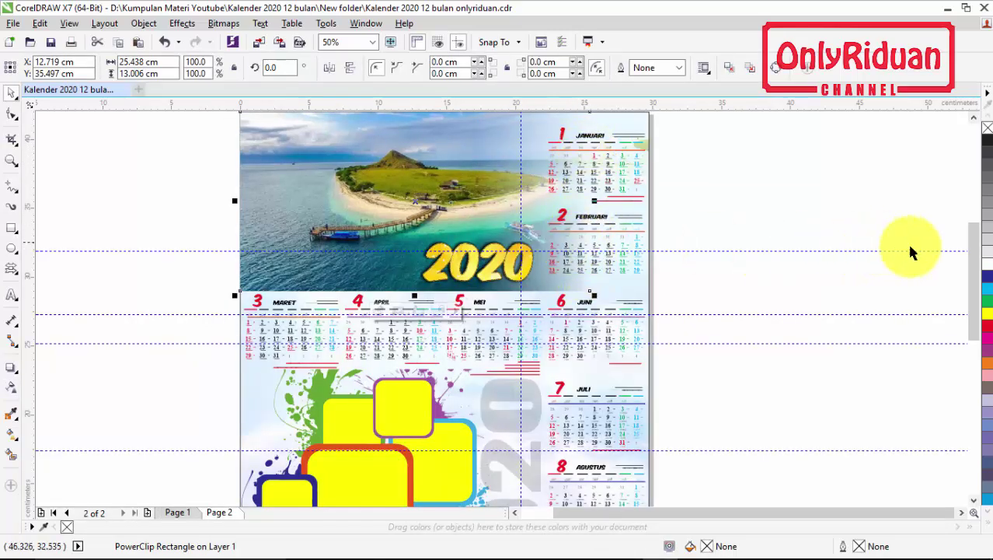
pyautogui.moveTo(973, 272); pyautogui.dragTo(980, 330)
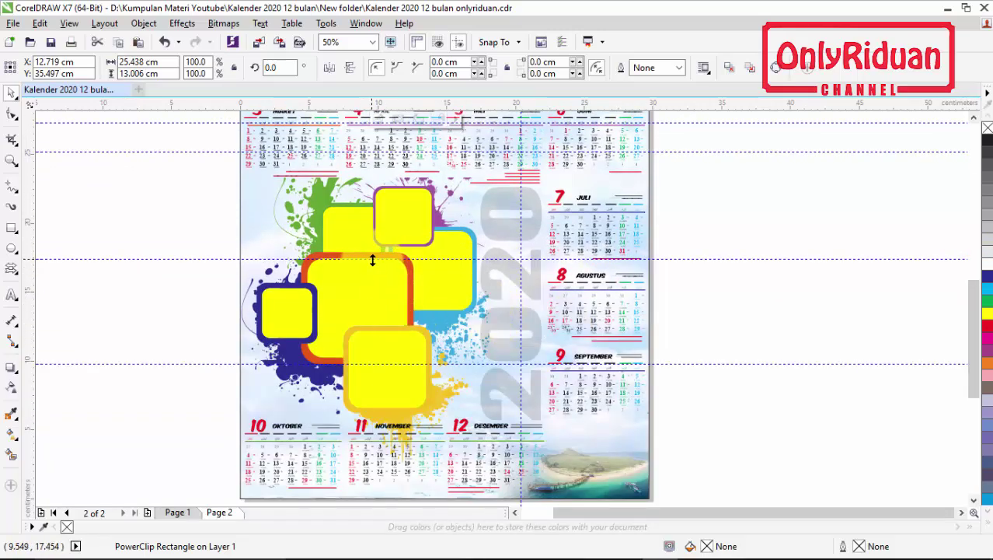
# Step: Import the rocky beach photo and place it on the canvas
pyautogui.click(16, 25)
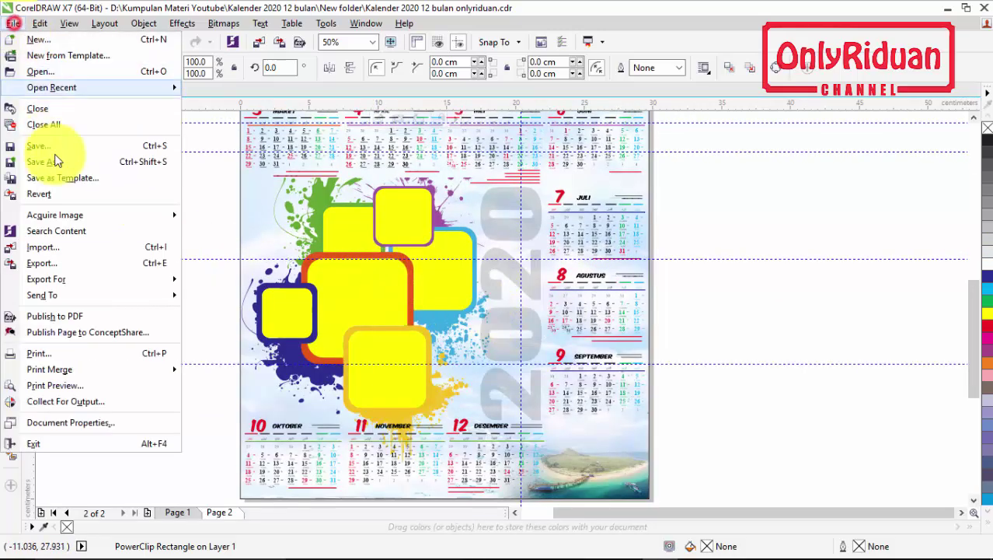
pyautogui.click(58, 243)
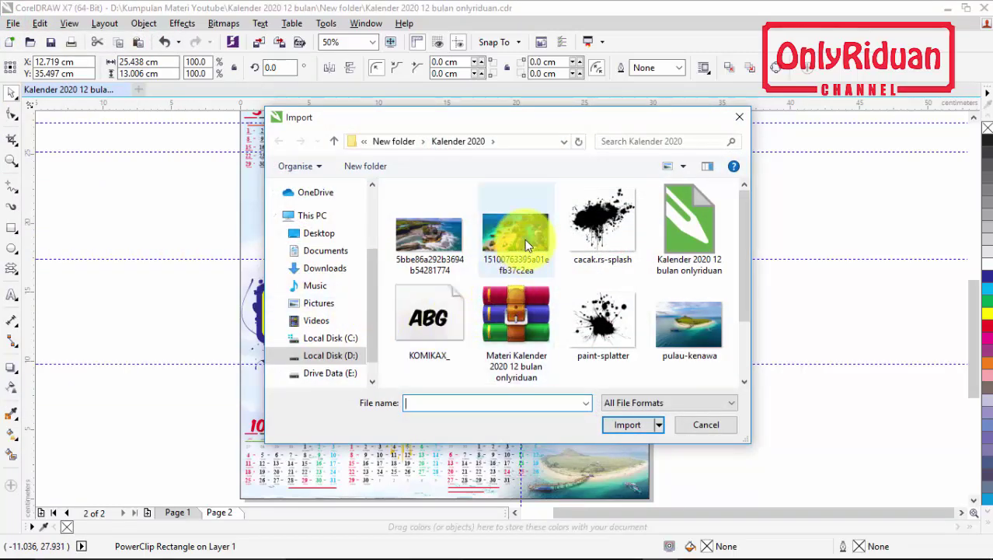
pyautogui.click(515, 233)
pyautogui.click(628, 425)
pyautogui.moveTo(74, 247); pyautogui.dragTo(278, 362)
pyautogui.moveTo(179, 300); pyautogui.dragTo(166, 294)
# Step: PowerClip the beach photo into the orange-bordered centre frame and shift it to show the cliffs and beach
pyautogui.rightClick(164, 295)
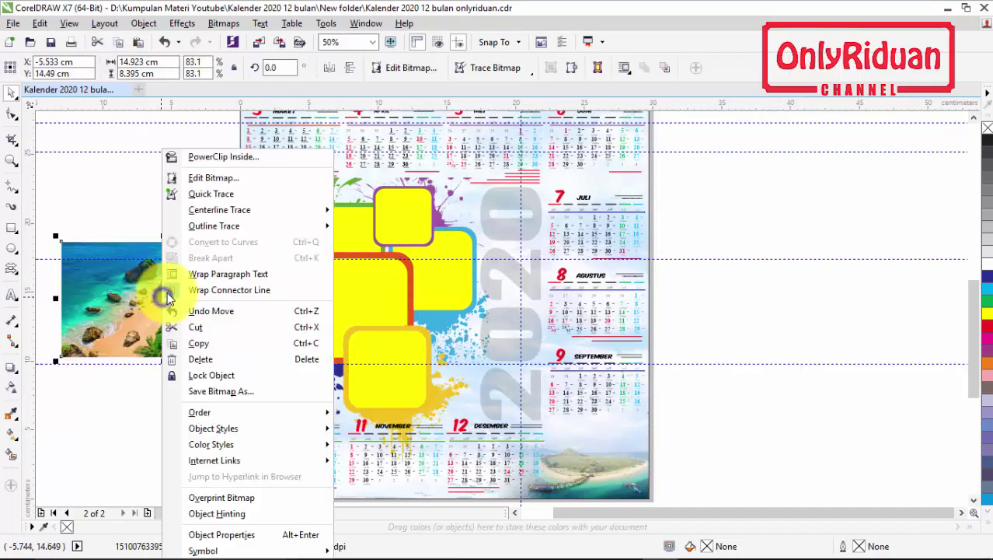
pyautogui.click(210, 156)
pyautogui.click(372, 289)
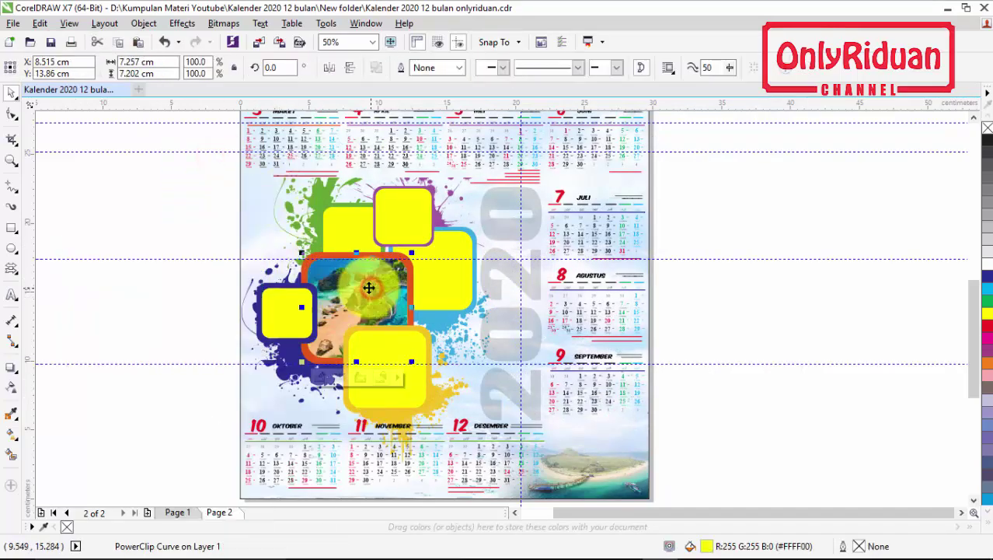
pyautogui.moveTo(372, 286); pyautogui.dragTo(342, 319)
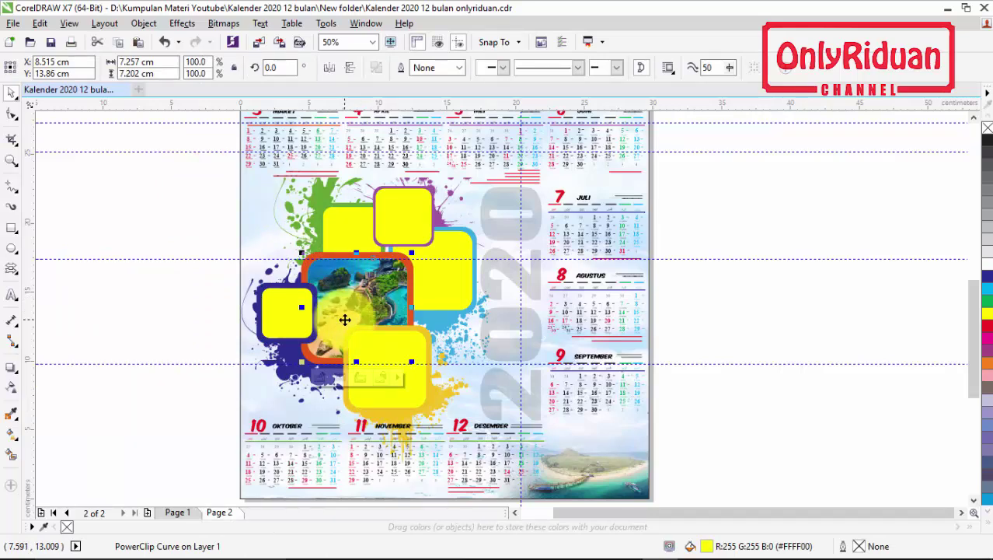
pyautogui.moveTo(338, 318); pyautogui.dragTo(381, 196)
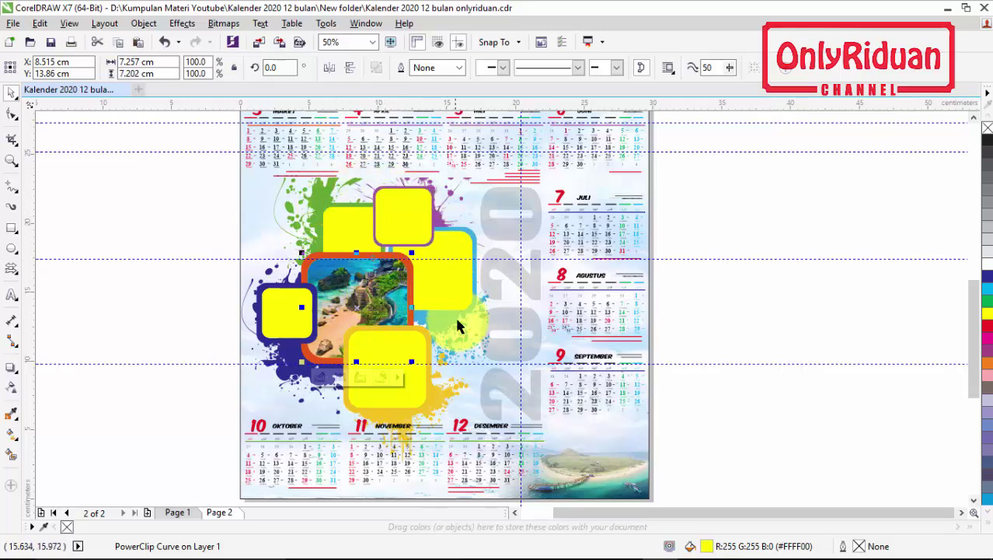
pyautogui.click(128, 216)
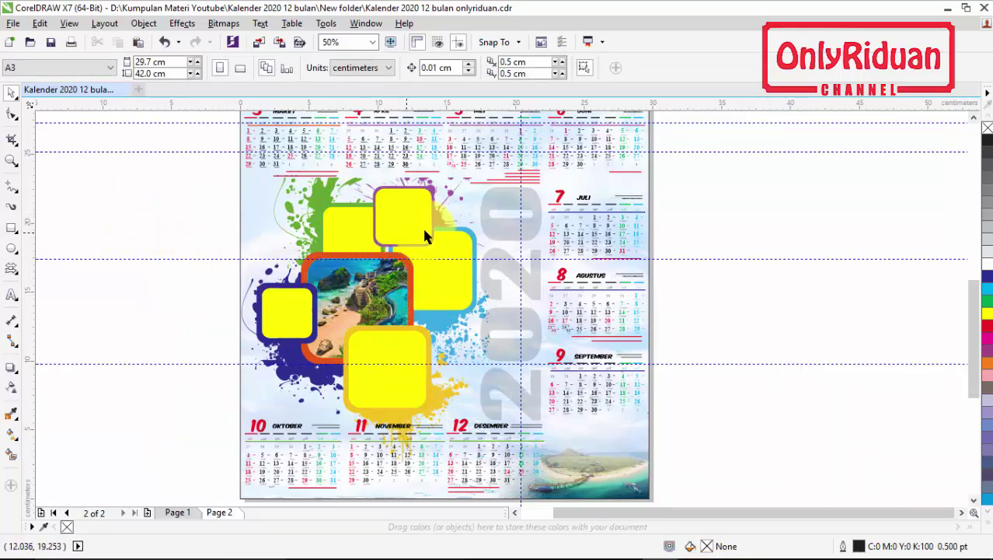
# Step: Try moving two yellow squares on the calendar page, then undo both moves
pyautogui.scroll(1, 627, 215)
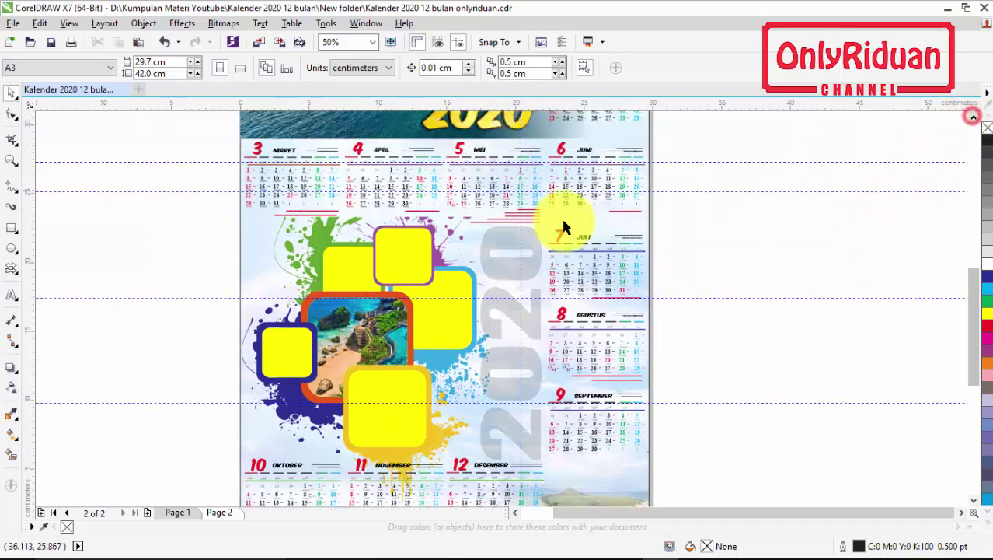
pyautogui.moveTo(356, 263); pyautogui.dragTo(320, 255)
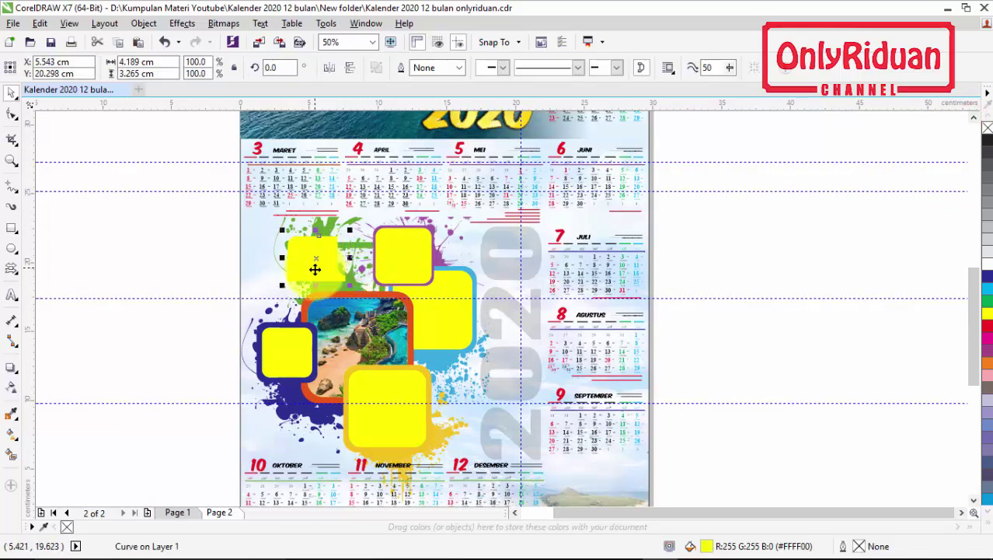
pyautogui.moveTo(445, 296); pyautogui.dragTo(495, 293)
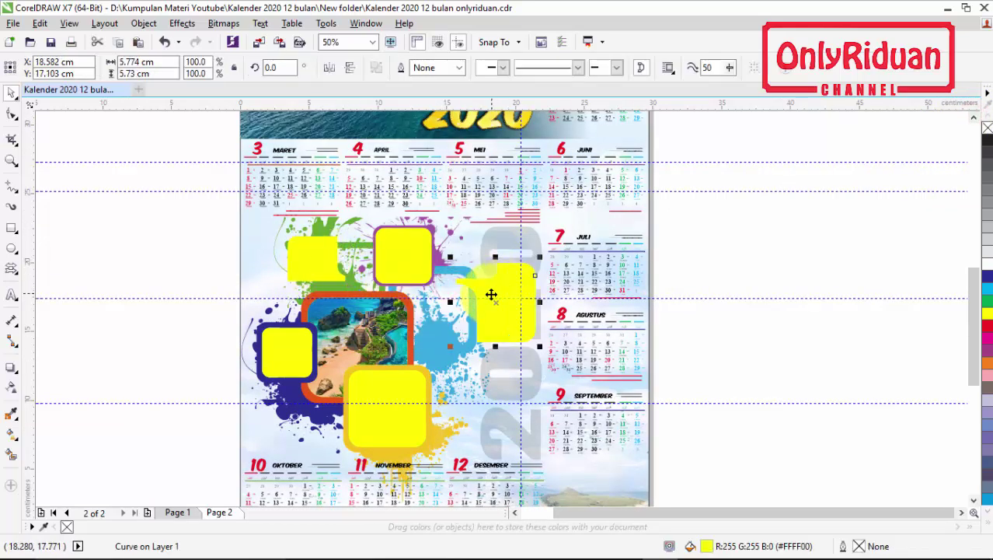
pyautogui.hotkey('ctrl', 'z')
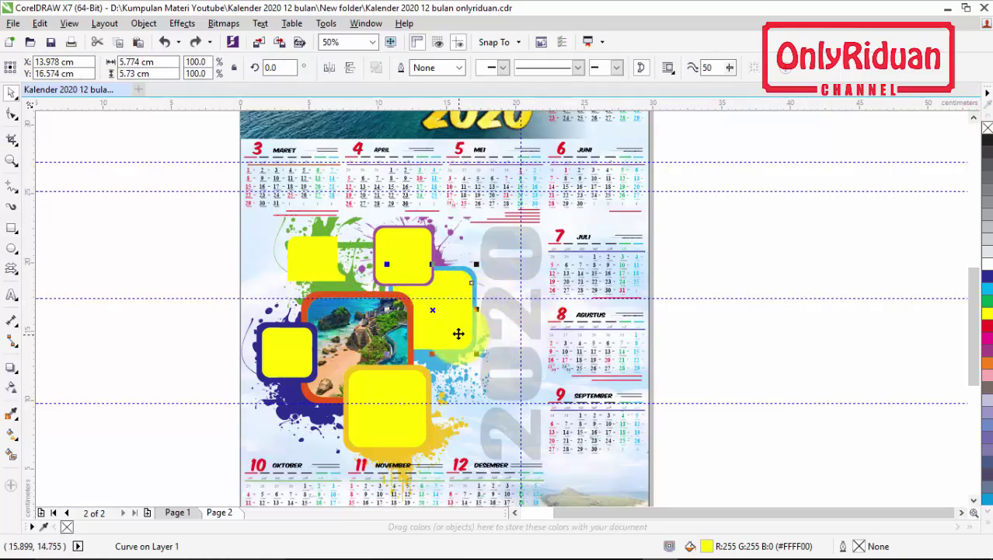
pyautogui.hotkey('ctrl', 'z')
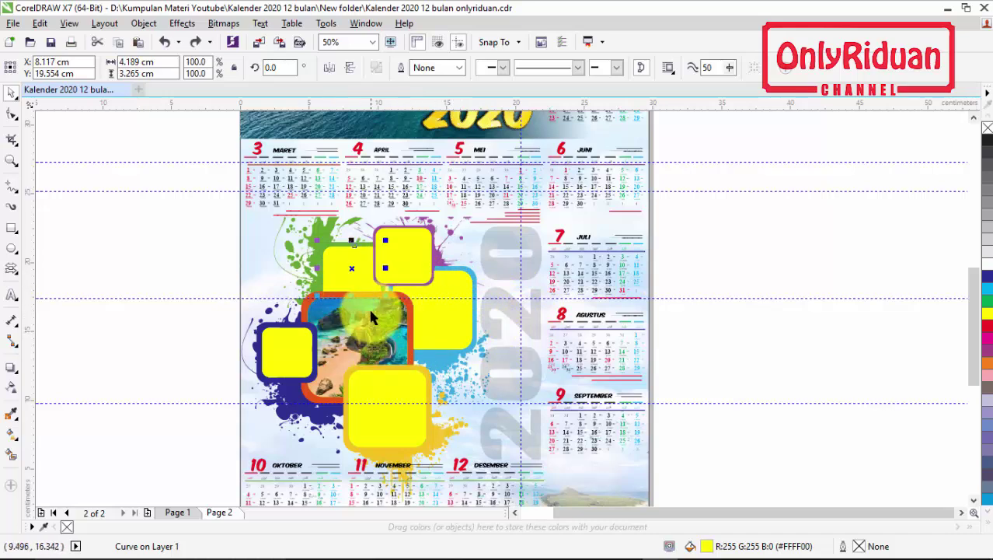
pyautogui.scroll(-1, 360, 299)
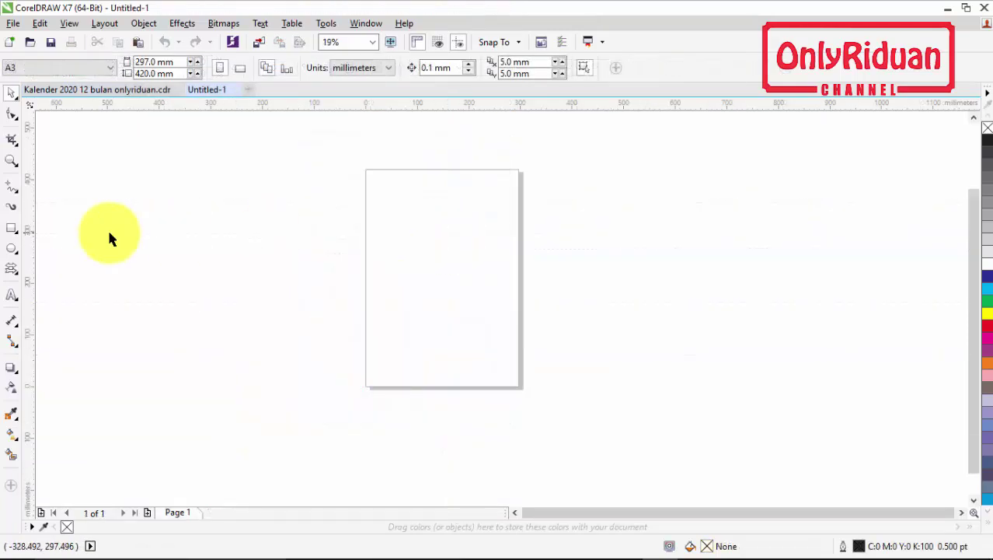
# Step: Draw a square on the blank page with the Ctrl-constrained Rectangle tool
pyautogui.click(13, 230)
pyautogui.click(61, 228)
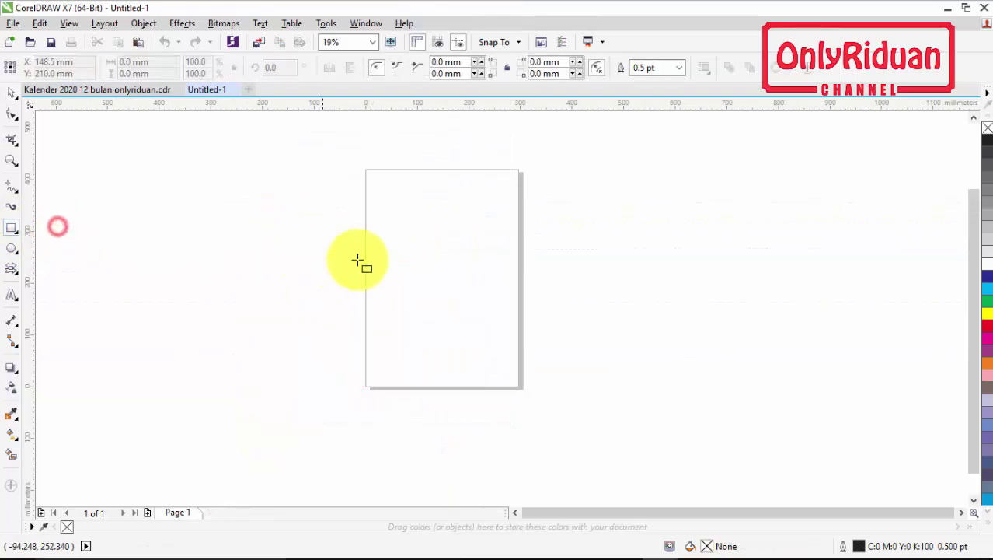
pyautogui.press('ctrl')
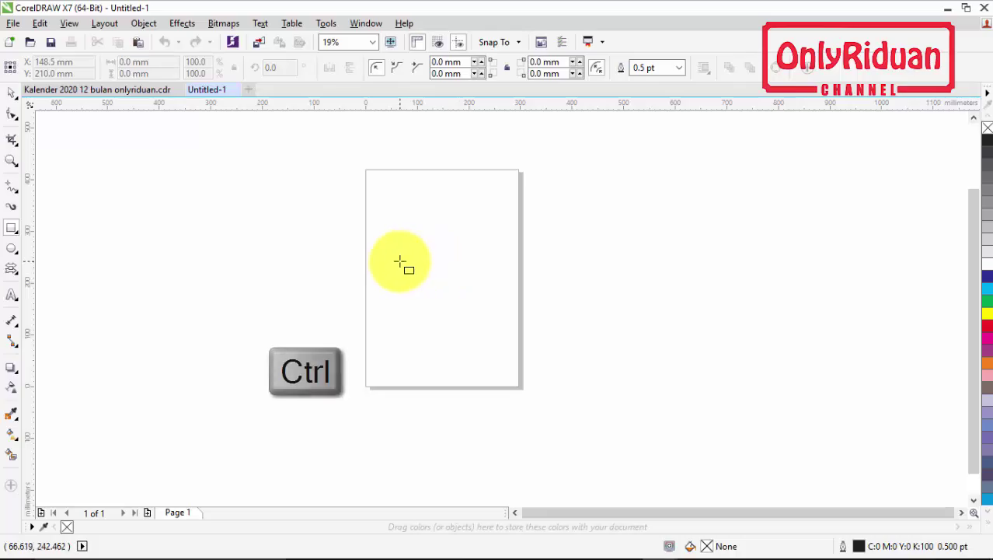
pyautogui.moveTo(409, 227); pyautogui.dragTo(465, 293)
pyautogui.scroll(1, 488, 256)
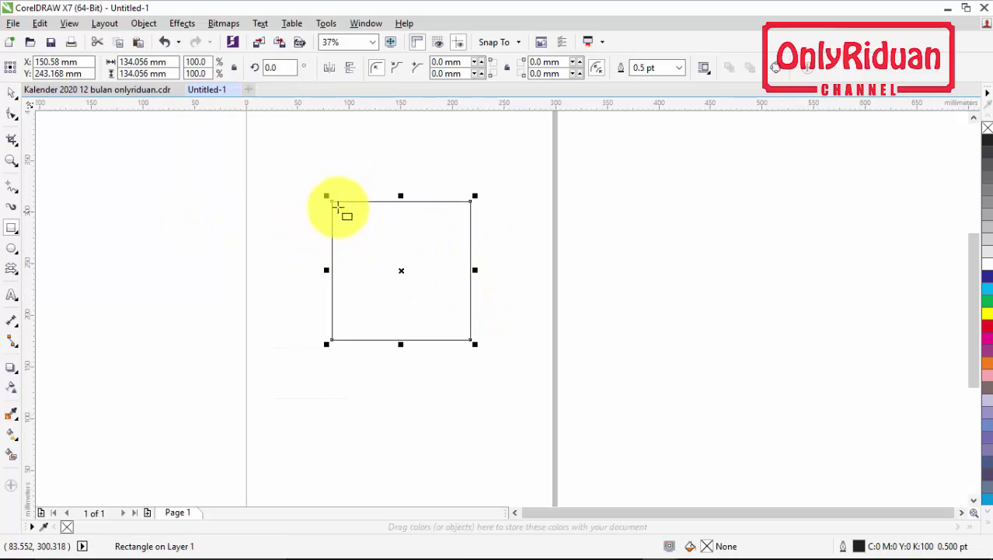
# Step: Round all four corners of the square to 14.26 mm with the Shape tool
pyautogui.click(14, 115)
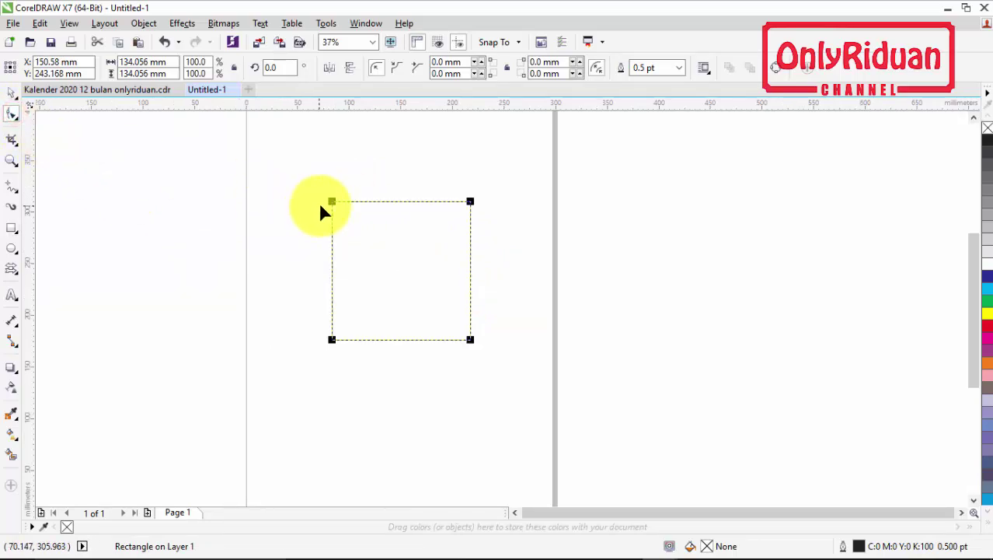
pyautogui.moveTo(333, 202); pyautogui.dragTo(349, 202)
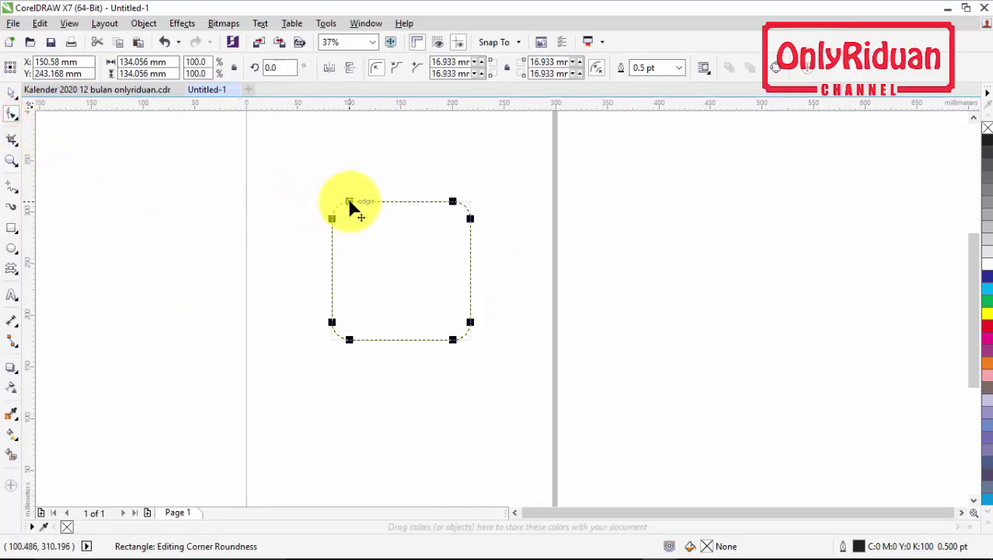
pyautogui.click(11, 95)
pyautogui.click(329, 294)
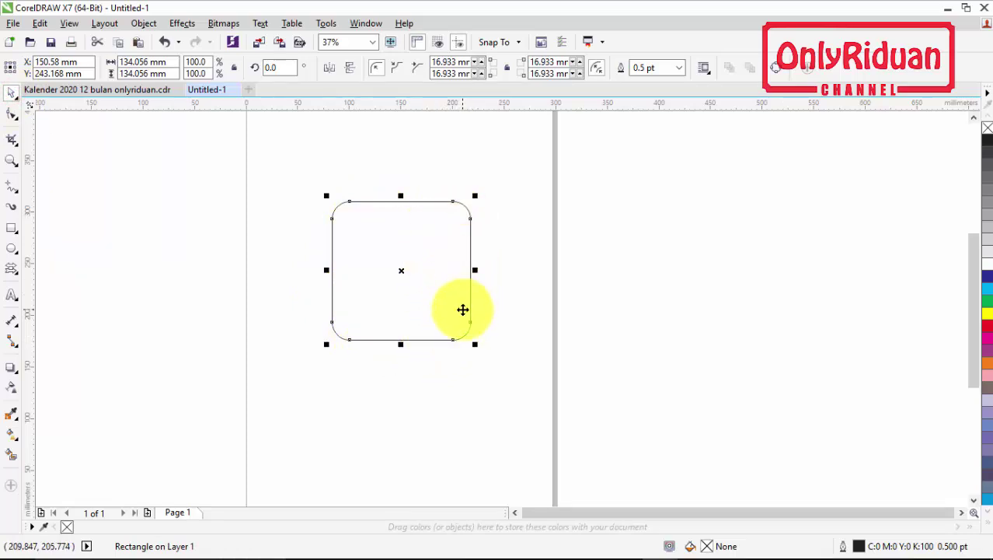
# Step: Make a smaller centred 112.889 mm copy nested inside the rounded square
pyautogui.press('shift')
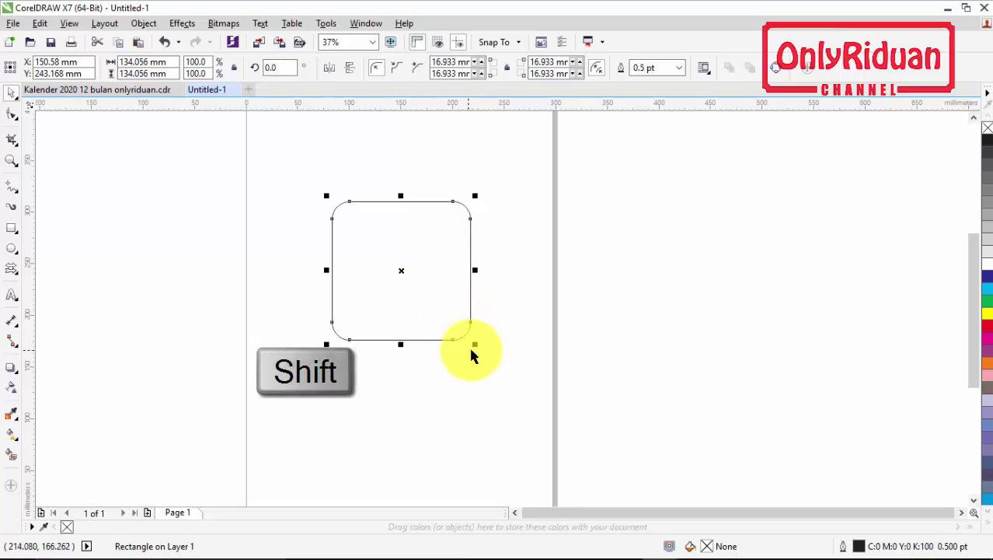
pyautogui.moveTo(474, 344); pyautogui.dragTo(466, 334)
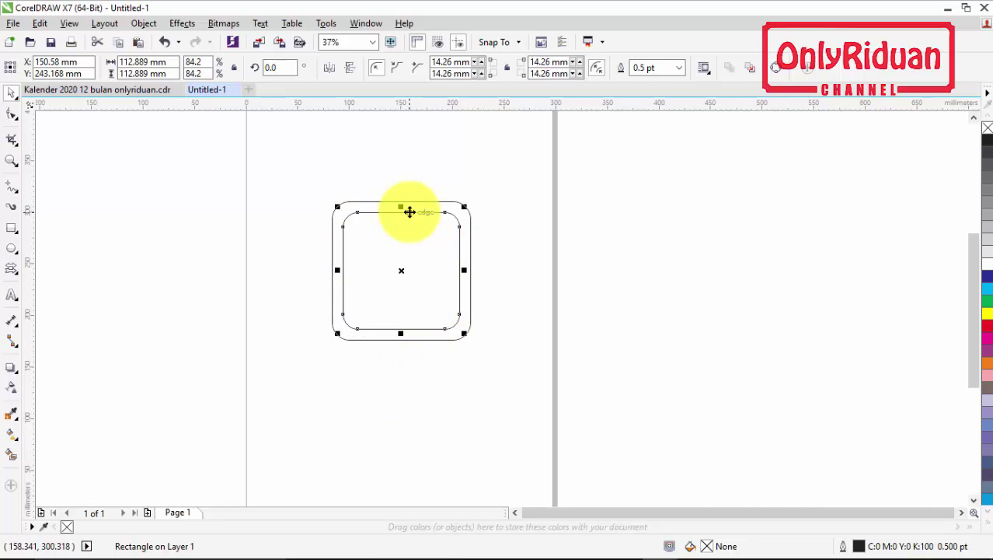
pyautogui.scroll(-2, 406, 206)
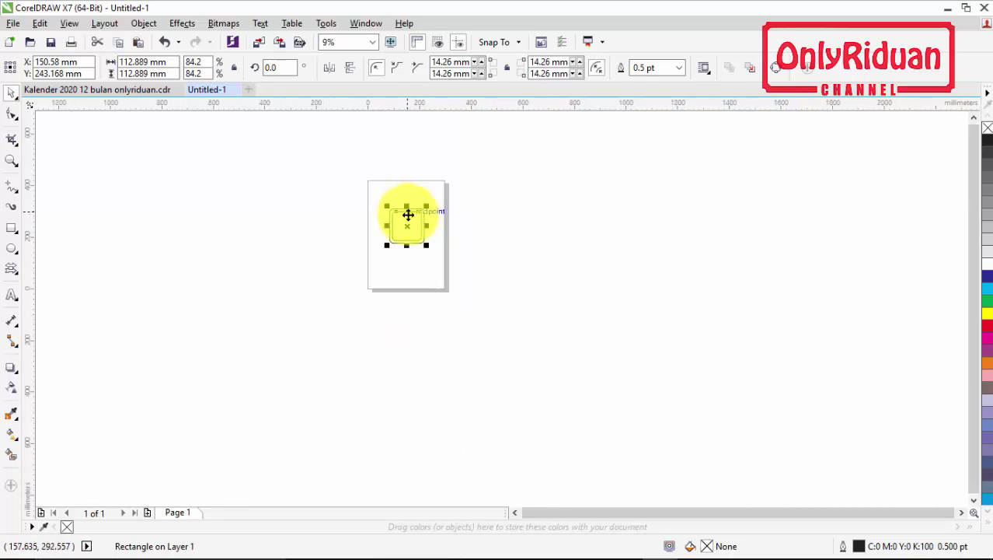
pyautogui.scroll(3, 403, 240)
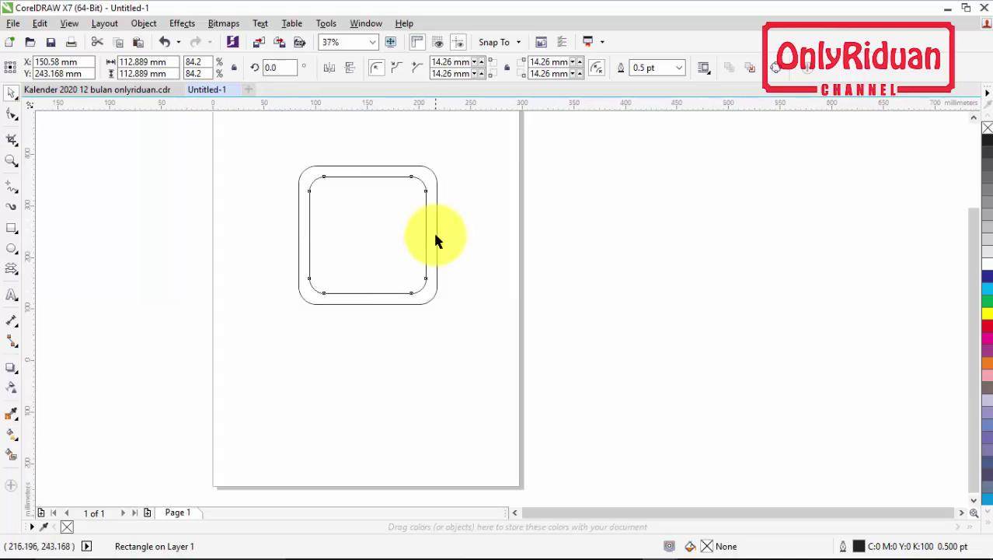
pyautogui.scroll(-2, 437, 236)
# Step: Duplicate the nested rounded-square pair and shrink the copies, one to about 84%
pyautogui.moveTo(521, 309); pyautogui.dragTo(343, 182)
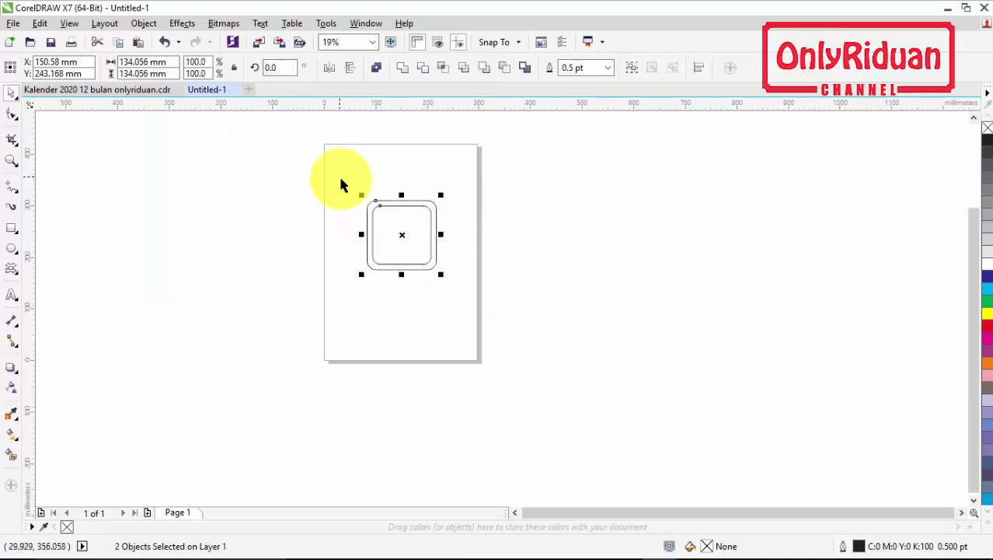
pyautogui.moveTo(409, 238); pyautogui.dragTo(445, 194)
pyautogui.moveTo(483, 150); pyautogui.dragTo(465, 158)
pyautogui.moveTo(525, 256); pyautogui.dragTo(383, 168)
pyautogui.moveTo(436, 204); pyautogui.dragTo(444, 260)
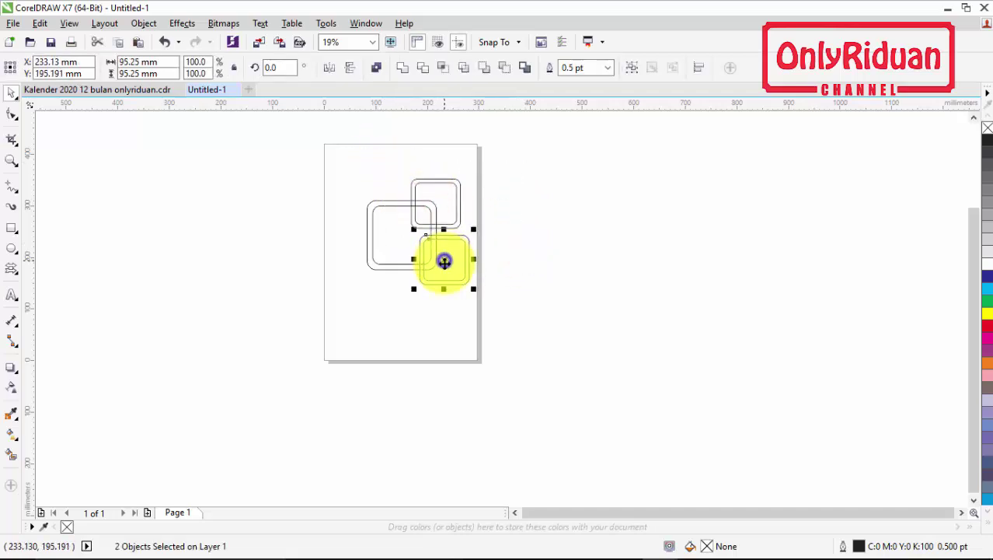
pyautogui.moveTo(473, 291); pyautogui.dragTo(451, 238)
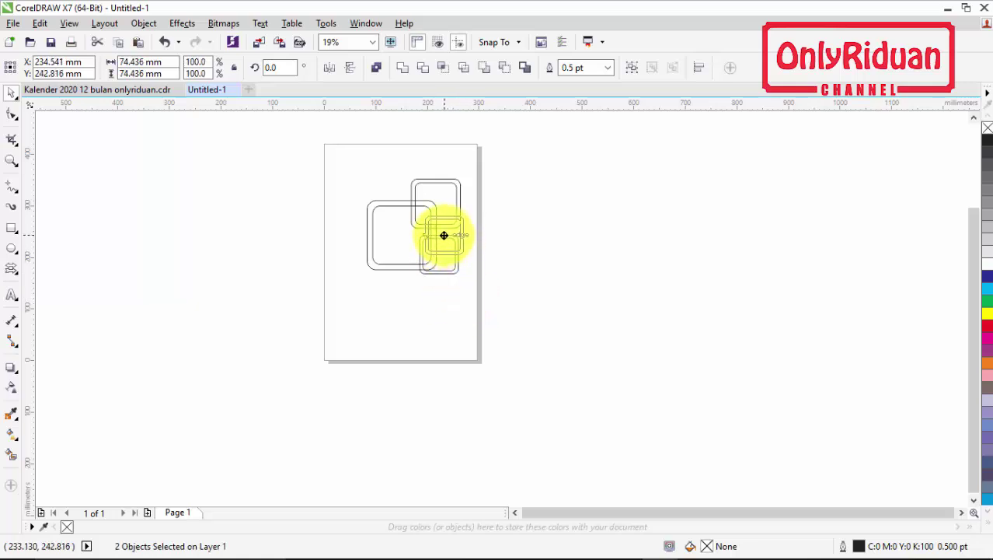
pyautogui.click(485, 237)
# Step: Move the square-pair copies into overlapping positions at the upper left and lower right
pyautogui.moveTo(395, 165); pyautogui.dragTo(470, 264)
pyautogui.moveTo(439, 203); pyautogui.dragTo(344, 283)
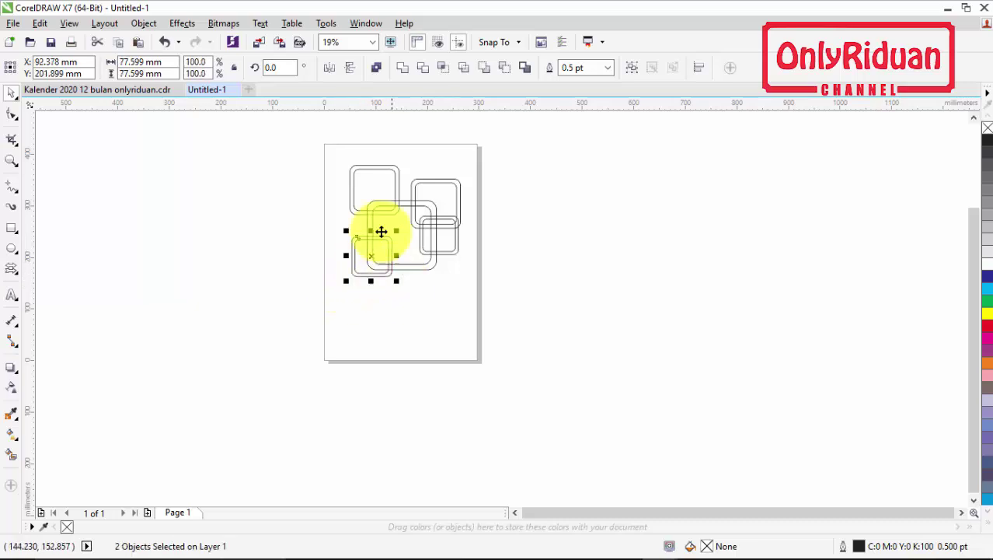
pyautogui.moveTo(401, 222); pyautogui.dragTo(401, 222)
pyautogui.moveTo(378, 189); pyautogui.dragTo(418, 280)
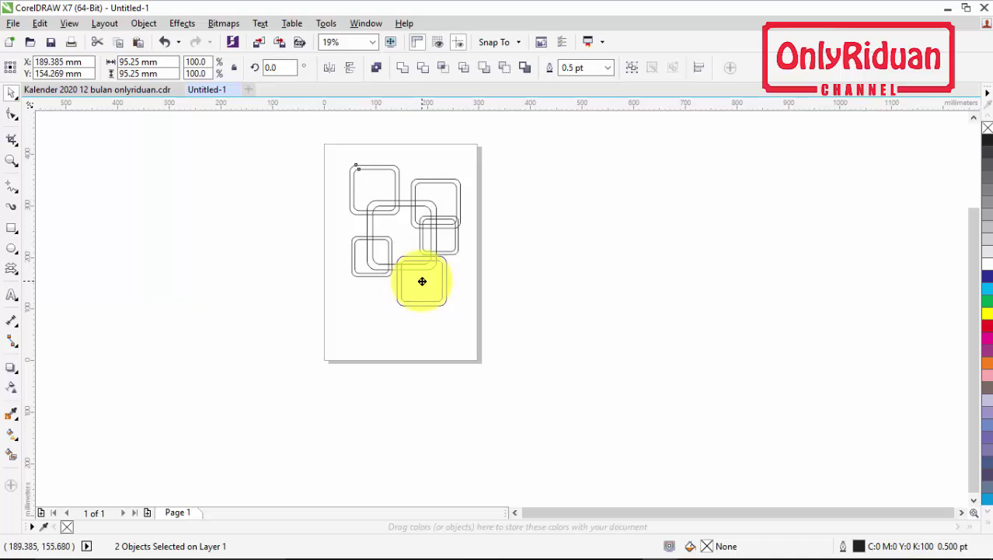
pyautogui.moveTo(422, 280); pyautogui.dragTo(421, 281)
pyautogui.click(501, 257)
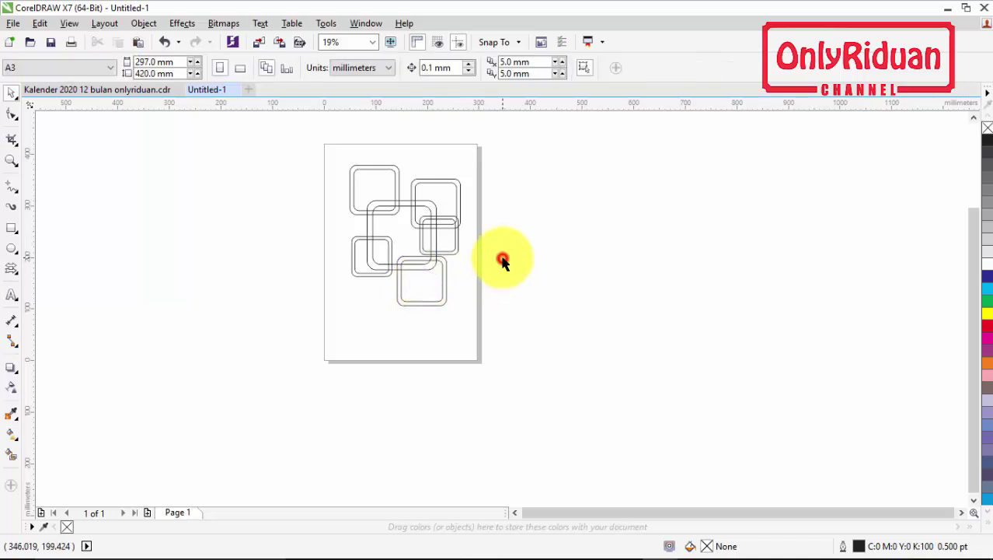
# Step: Select the splatter-and-frames artwork on Page 2 of the Kalender document
pyautogui.click(139, 90)
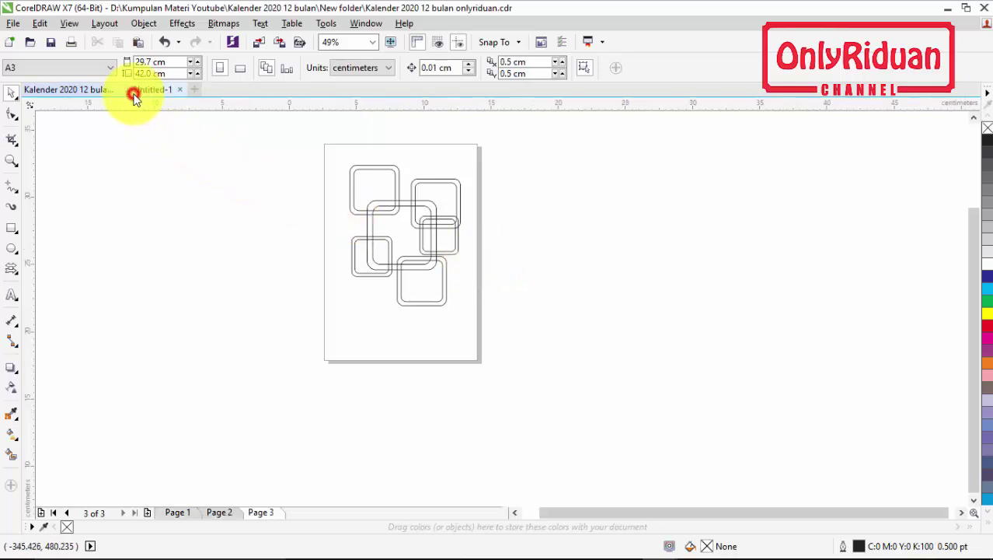
pyautogui.click(219, 512)
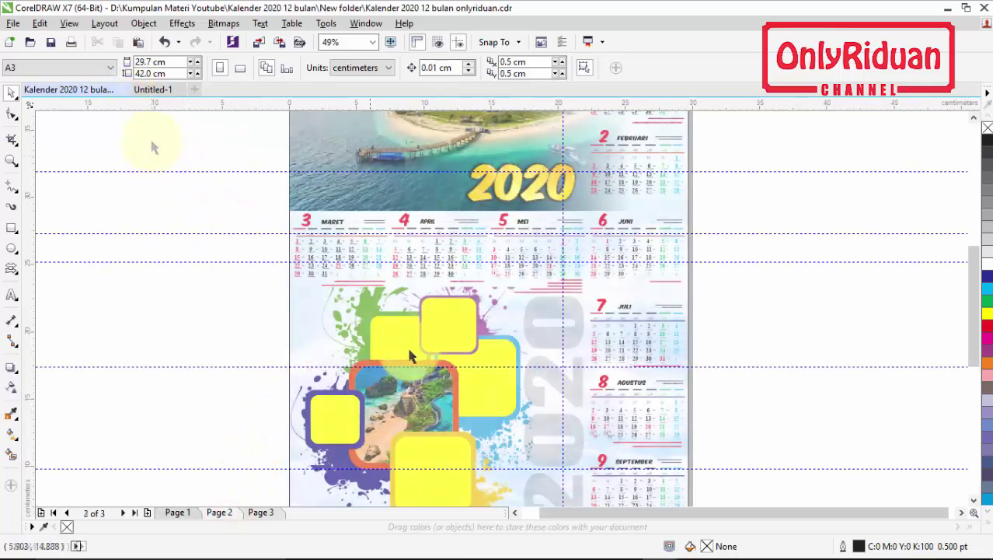
pyautogui.moveTo(976, 286); pyautogui.dragTo(976, 304)
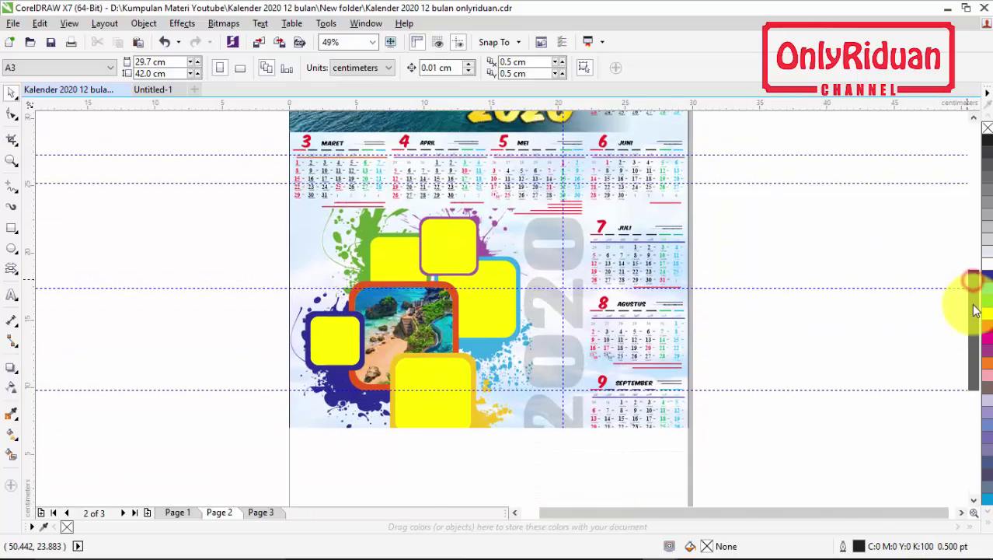
pyautogui.click(452, 271)
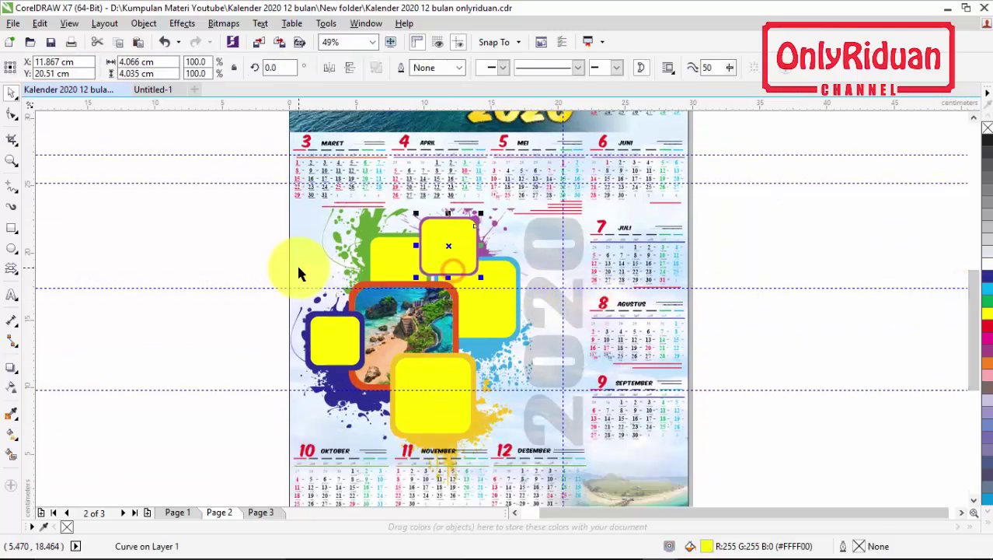
pyautogui.click(298, 266)
pyautogui.moveTo(489, 334); pyautogui.dragTo(541, 490)
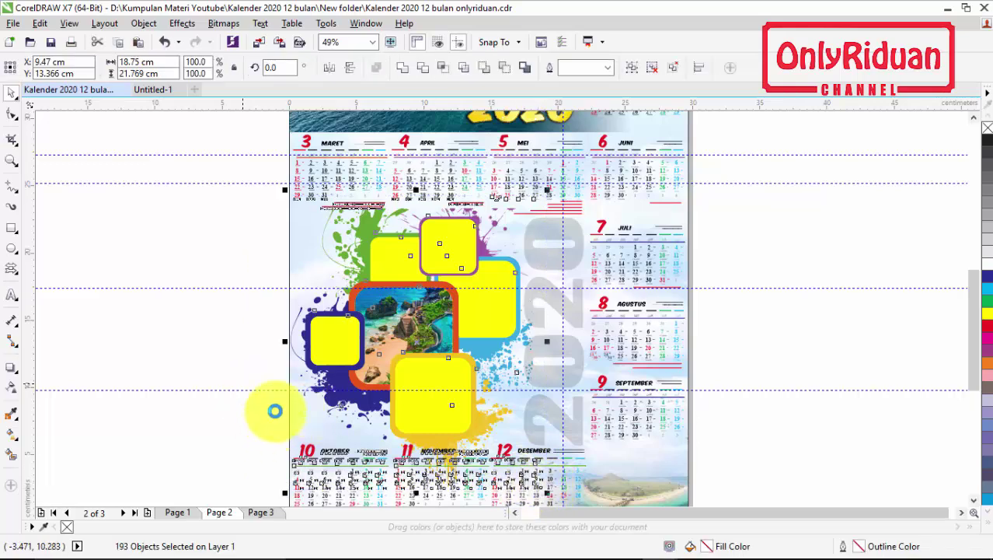
# Step: Drag the artwork into Untitled-1 and drop it to the right of the A3 page
pyautogui.click(153, 90)
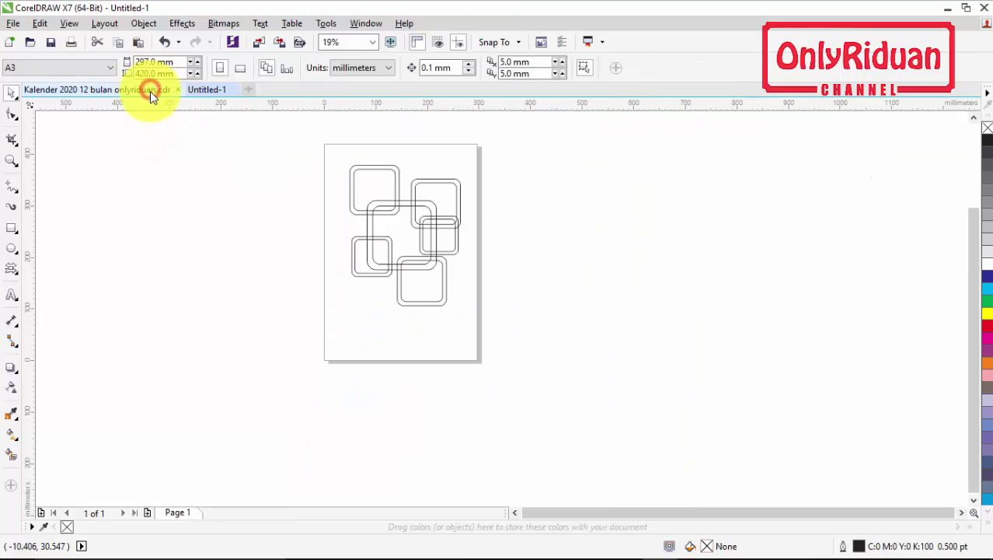
pyautogui.moveTo(153, 95); pyautogui.dragTo(325, 321)
pyautogui.moveTo(372, 295); pyautogui.dragTo(584, 293)
pyautogui.click(625, 271)
# Step: Nudge the copied frame artwork up slightly and zoom in on the collage
pyautogui.moveTo(597, 222); pyautogui.dragTo(606, 225)
pyautogui.click(650, 375)
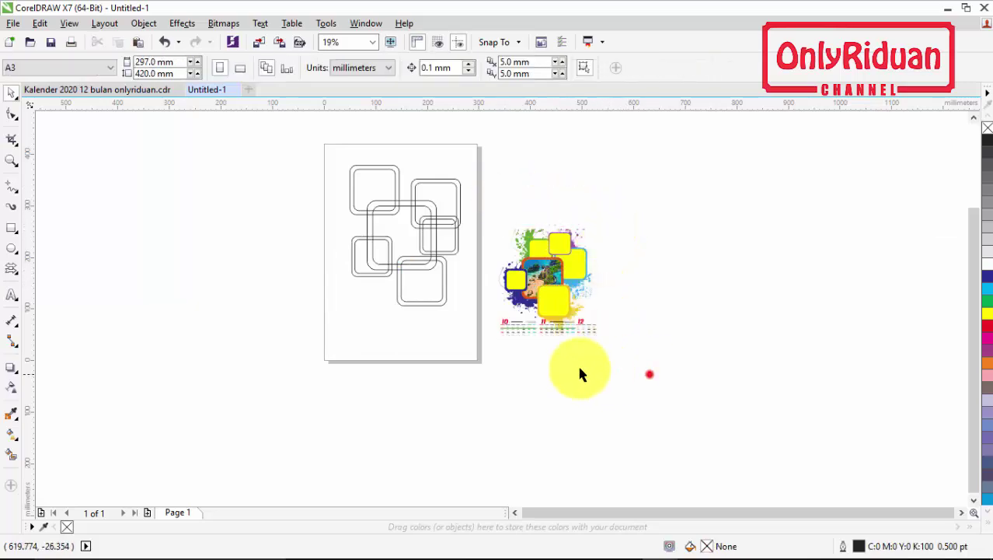
pyautogui.moveTo(490, 330); pyautogui.dragTo(556, 334)
pyautogui.moveTo(641, 351); pyautogui.dragTo(499, 215)
pyautogui.moveTo(558, 266); pyautogui.dragTo(550, 221)
pyautogui.click(11, 160)
pyautogui.moveTo(281, 142); pyautogui.dragTo(609, 328)
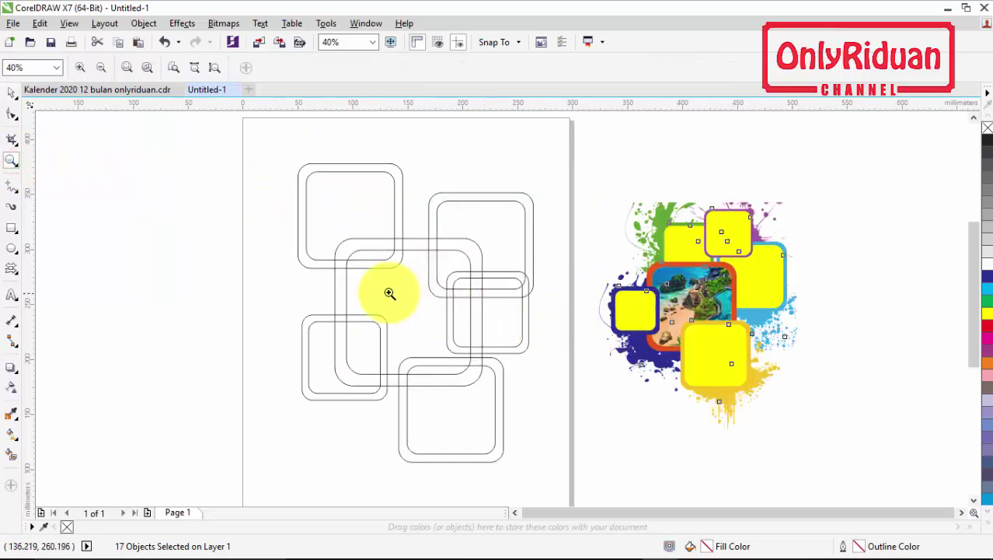
# Step: Fill the top-left outer rounded square green and its inner square white
pyautogui.click(12, 93)
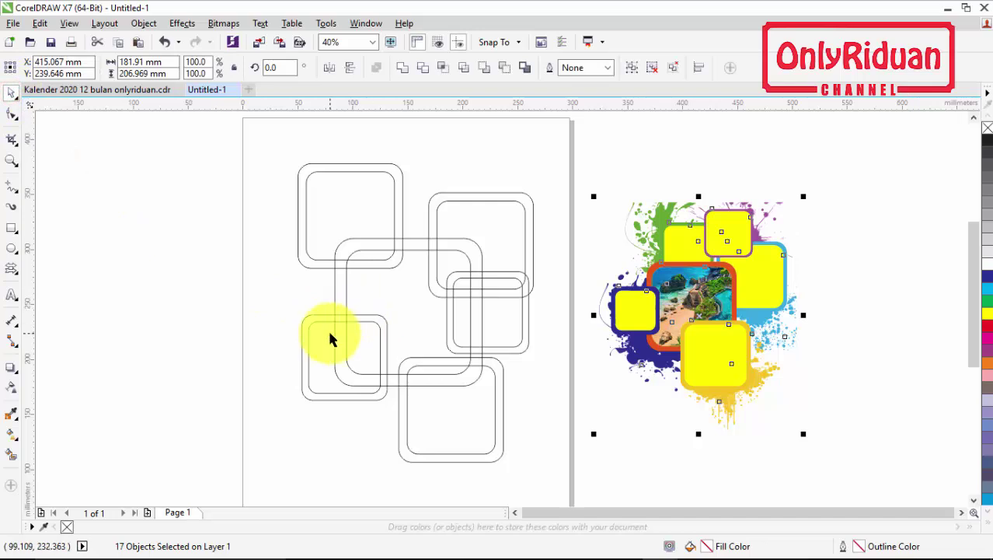
pyautogui.click(396, 169)
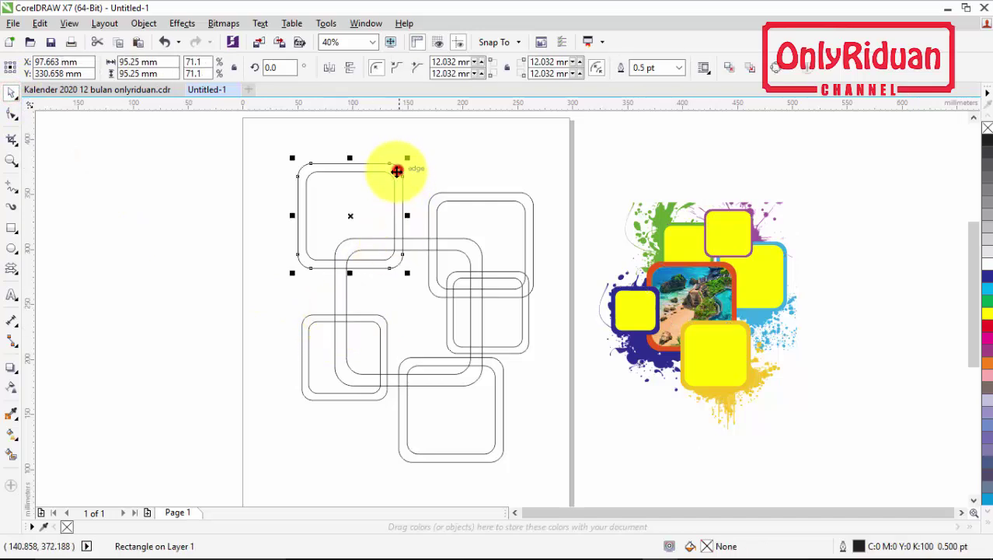
pyautogui.click(987, 525)
pyautogui.click(940, 290)
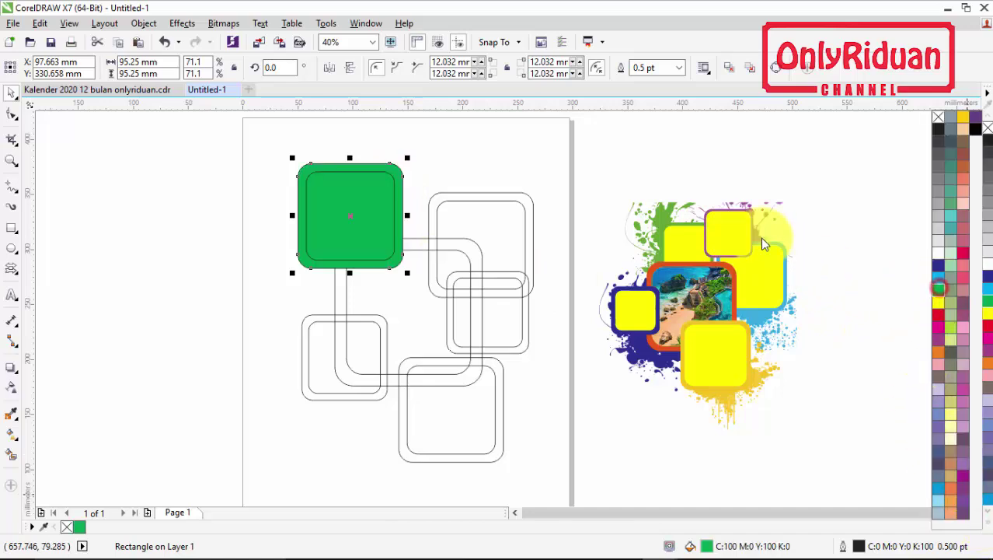
pyautogui.click(369, 209)
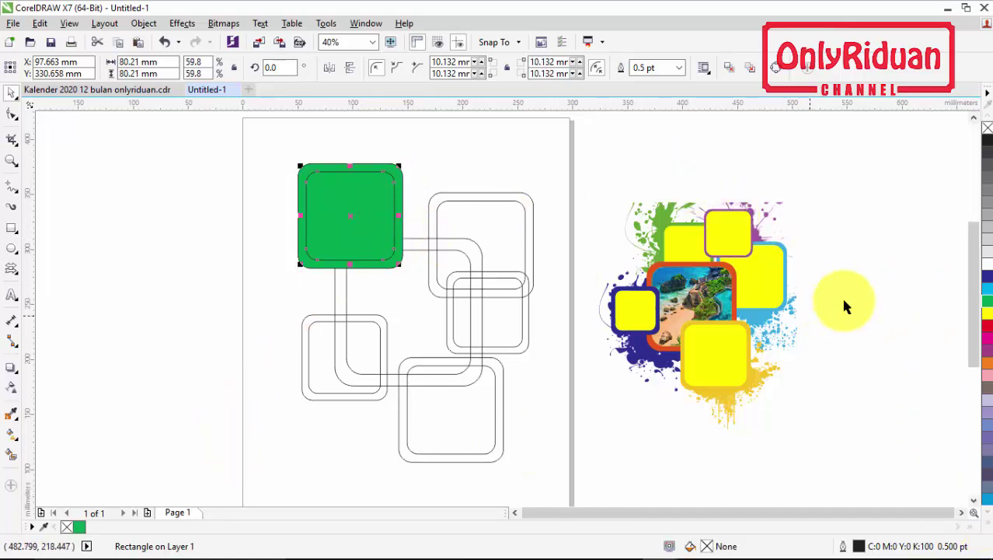
pyautogui.click(985, 264)
pyautogui.click(788, 161)
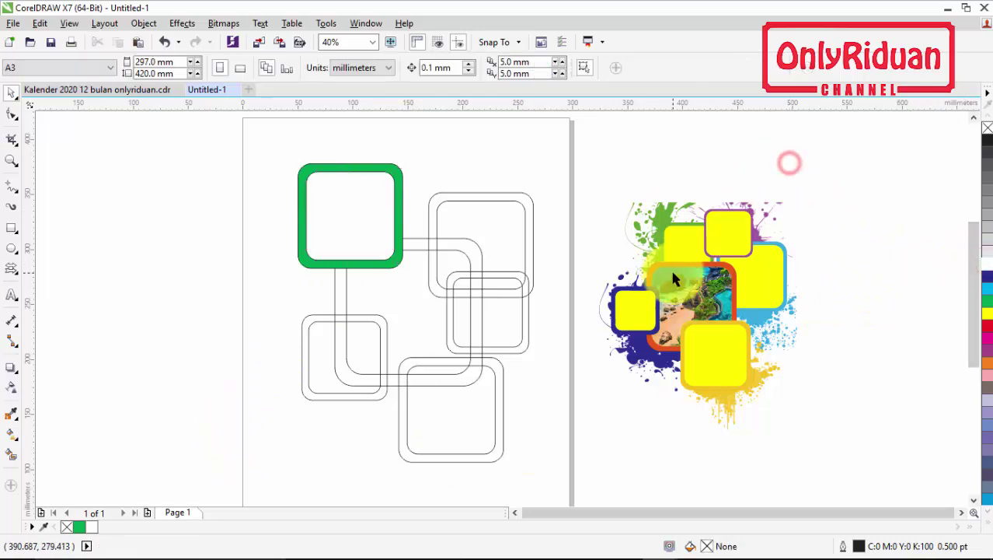
# Step: Make the top-right pair a purple frame with a white inner square
pyautogui.click(519, 194)
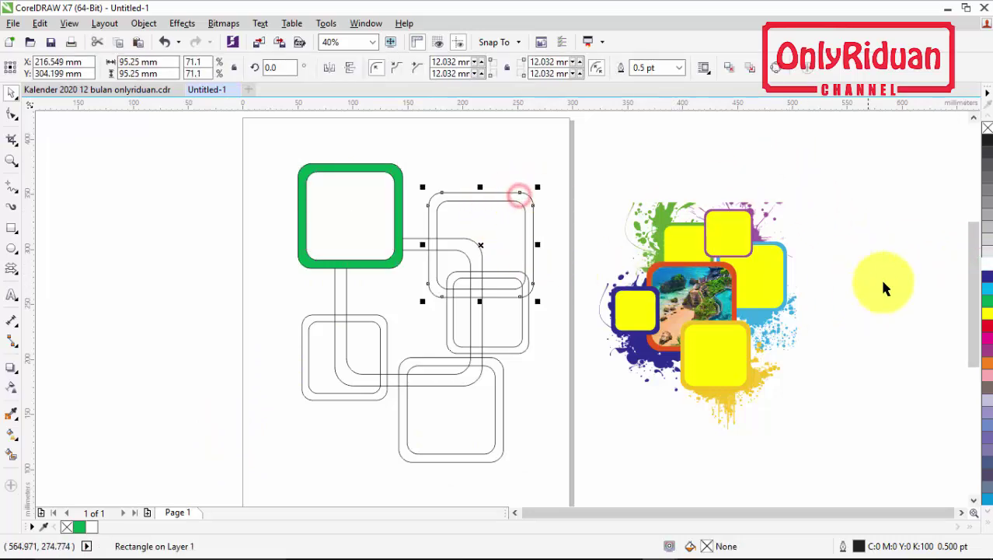
pyautogui.click(987, 338)
pyautogui.click(983, 348)
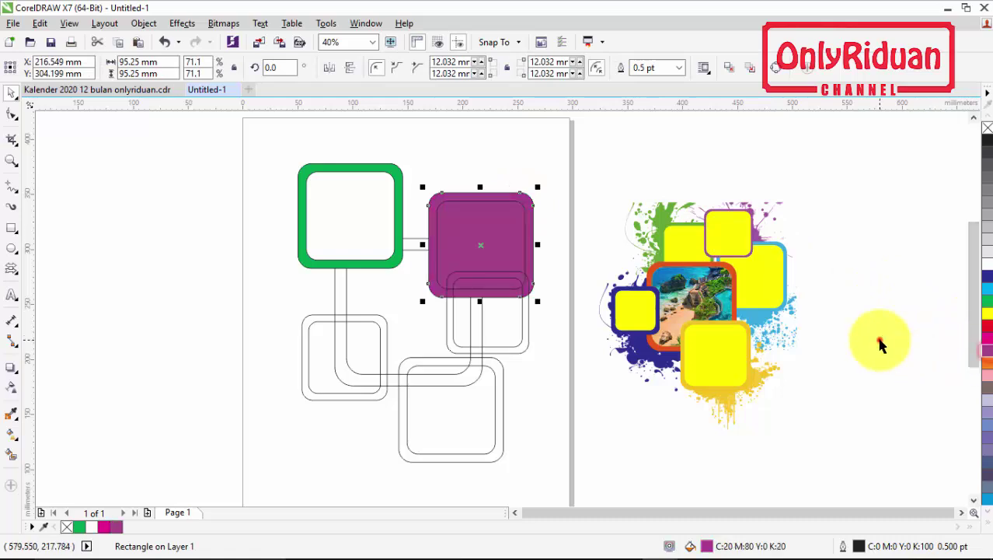
pyautogui.click(524, 268)
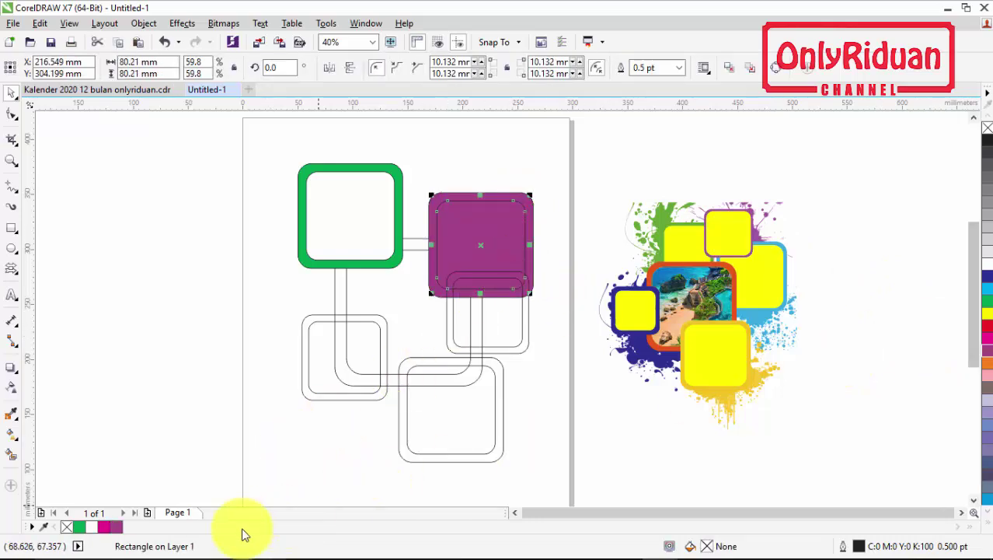
pyautogui.click(91, 526)
pyautogui.click(659, 418)
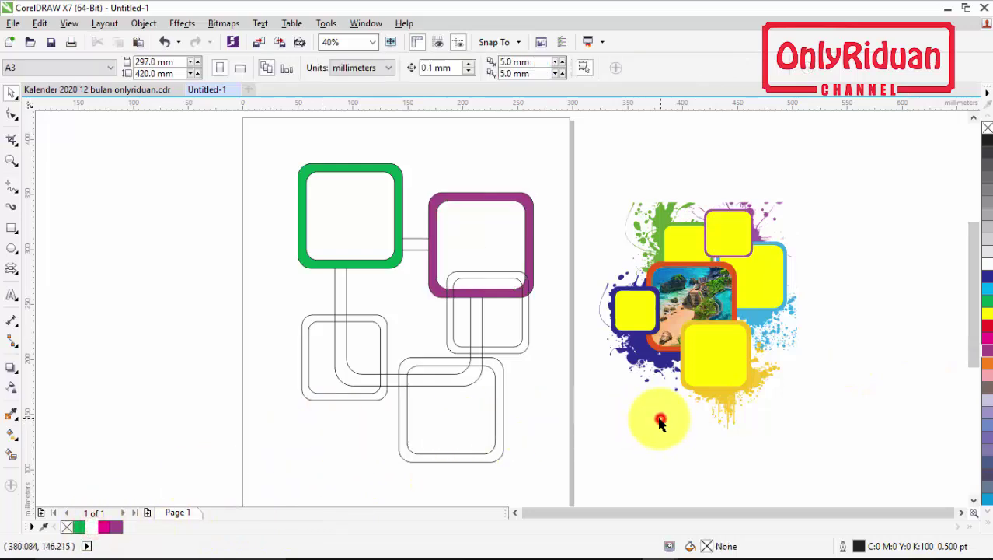
# Step: Make the next pair a cyan frame with a white inner square
pyautogui.moveTo(525, 350); pyautogui.dragTo(526, 348)
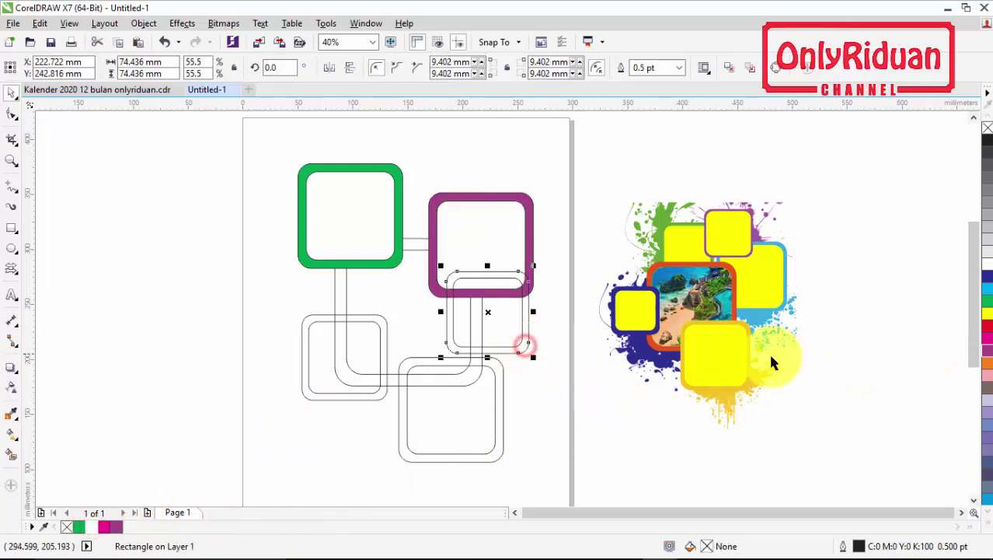
pyautogui.click(987, 289)
pyautogui.click(581, 459)
pyautogui.click(497, 338)
pyautogui.click(985, 270)
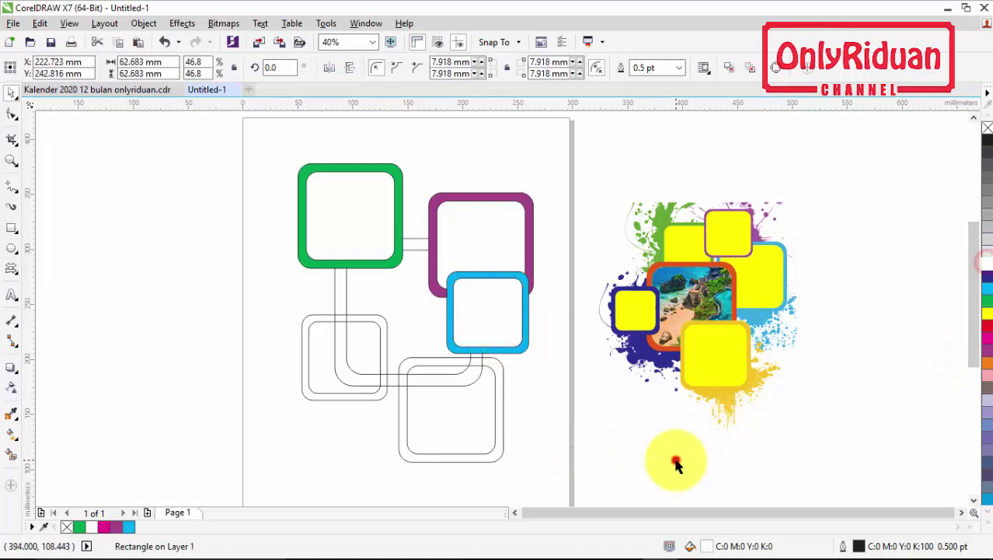
pyautogui.click(676, 457)
# Step: Fill the connecting shape orange and its inner shape white, leaving an orange band
pyautogui.click(336, 302)
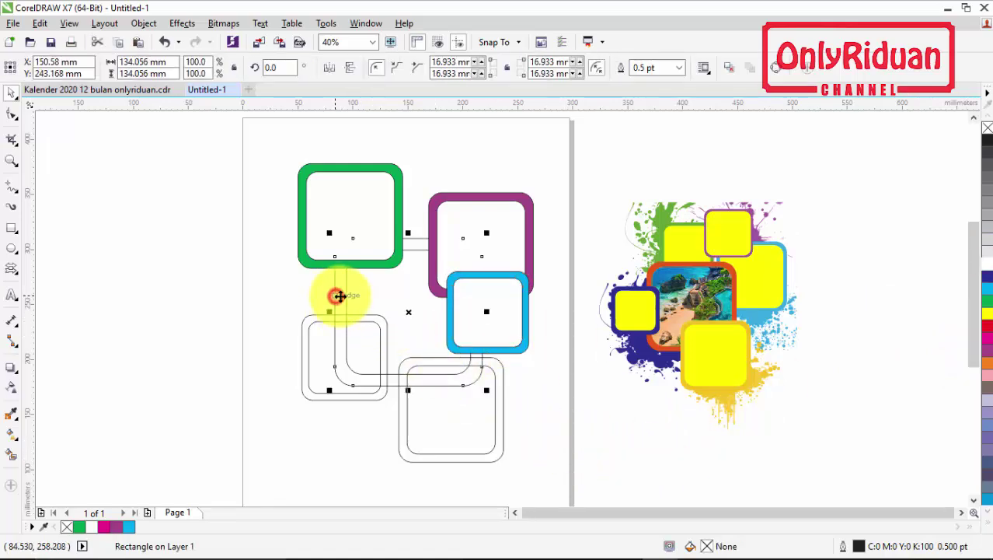
pyautogui.click(985, 362)
pyautogui.click(754, 440)
pyautogui.click(413, 315)
pyautogui.click(987, 265)
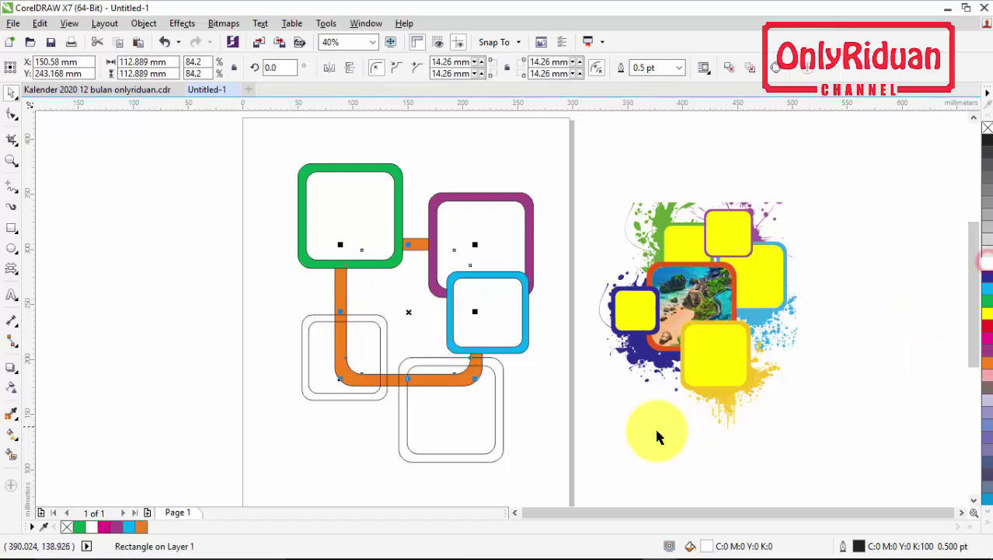
pyautogui.moveTo(606, 477); pyautogui.dragTo(383, 342)
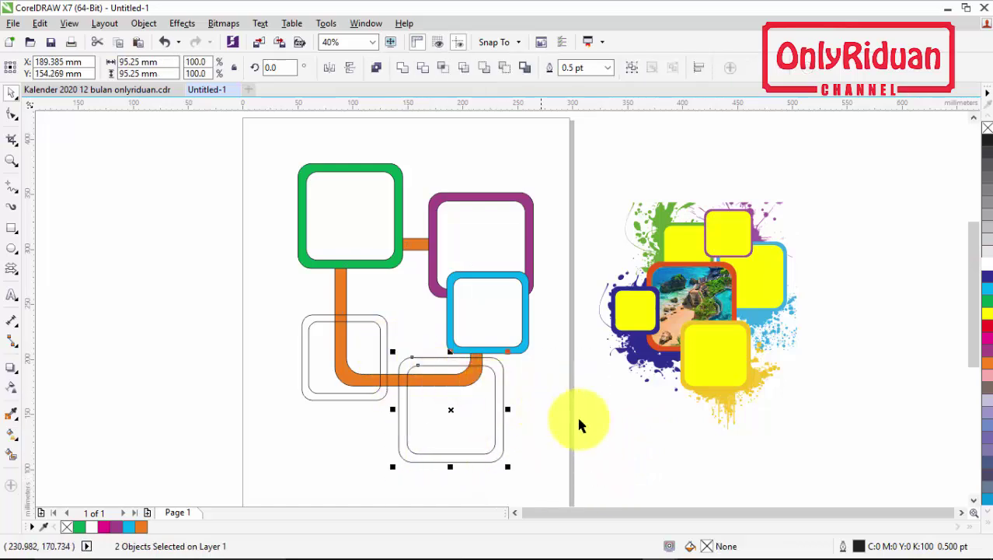
# Step: Eyedropper the reference yellow onto the bottom outer square and fill its inner square white
pyautogui.click(11, 413)
pyautogui.click(715, 389)
pyautogui.scroll(6, 549, 405)
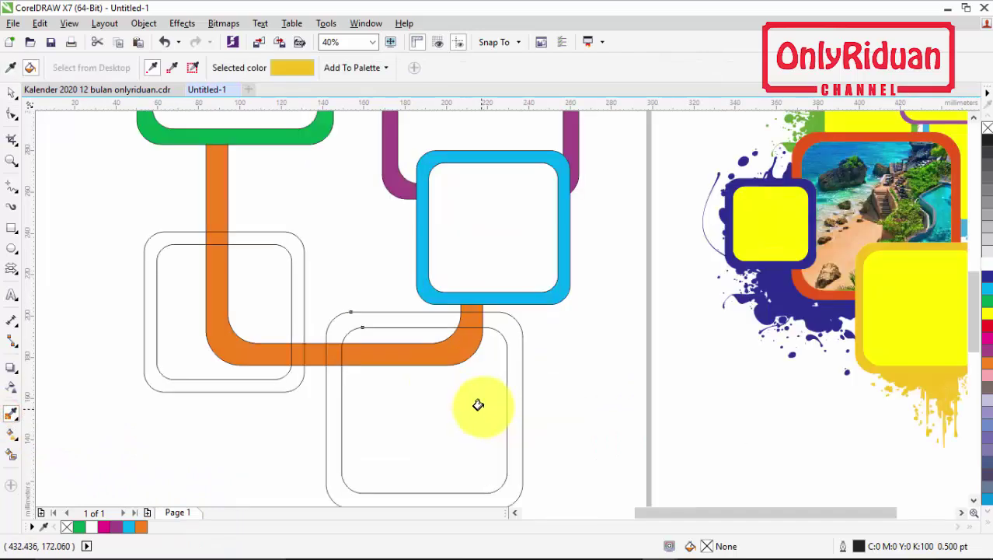
pyautogui.click(539, 361)
pyautogui.scroll(-8, 536, 359)
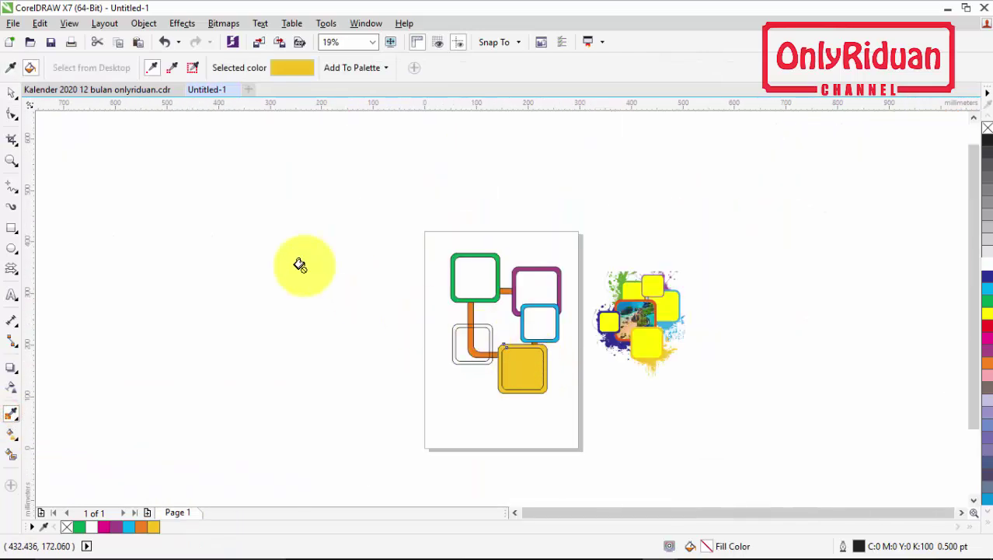
pyautogui.click(12, 94)
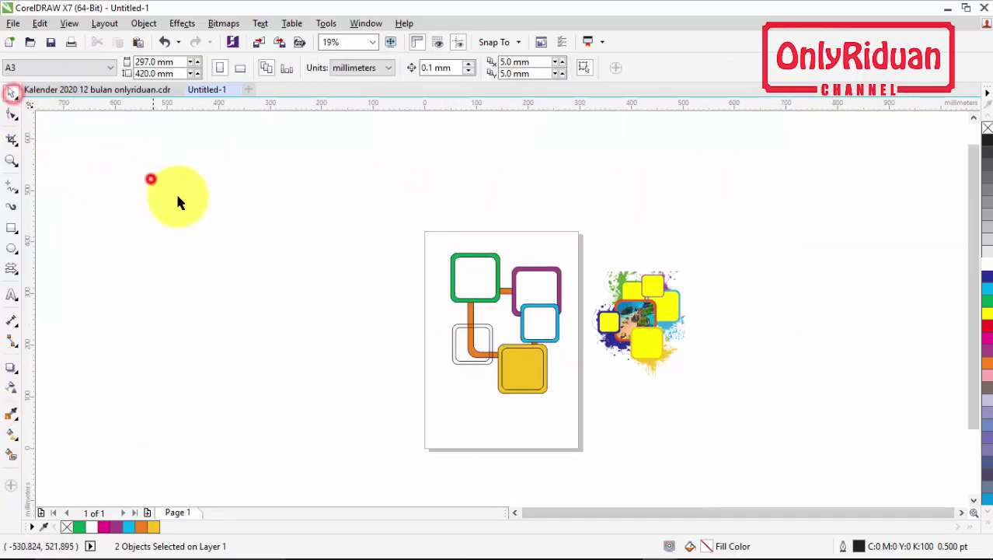
pyautogui.click(519, 371)
pyautogui.click(91, 528)
# Step: Fill the left outer square navy with a white inner square
pyautogui.scroll(3, 470, 393)
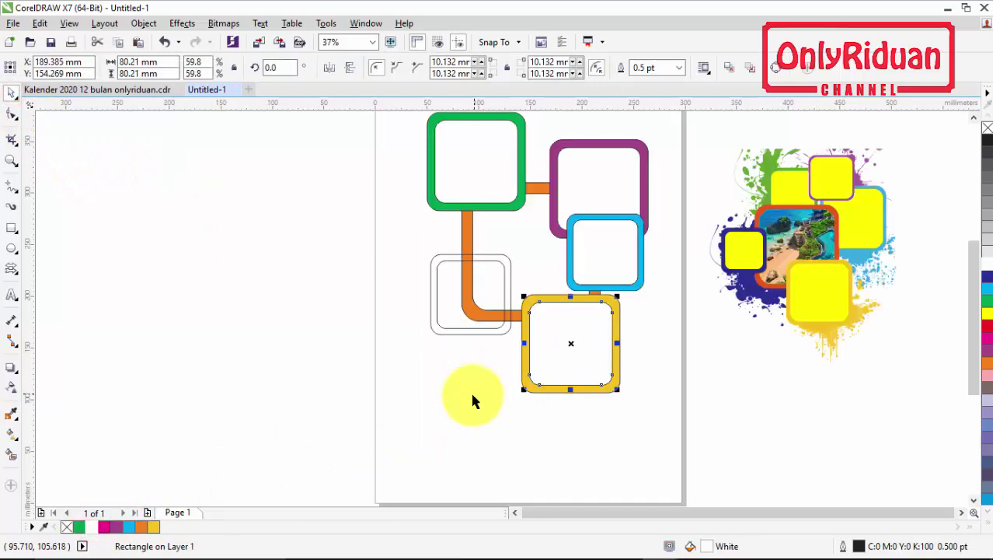
pyautogui.click(466, 334)
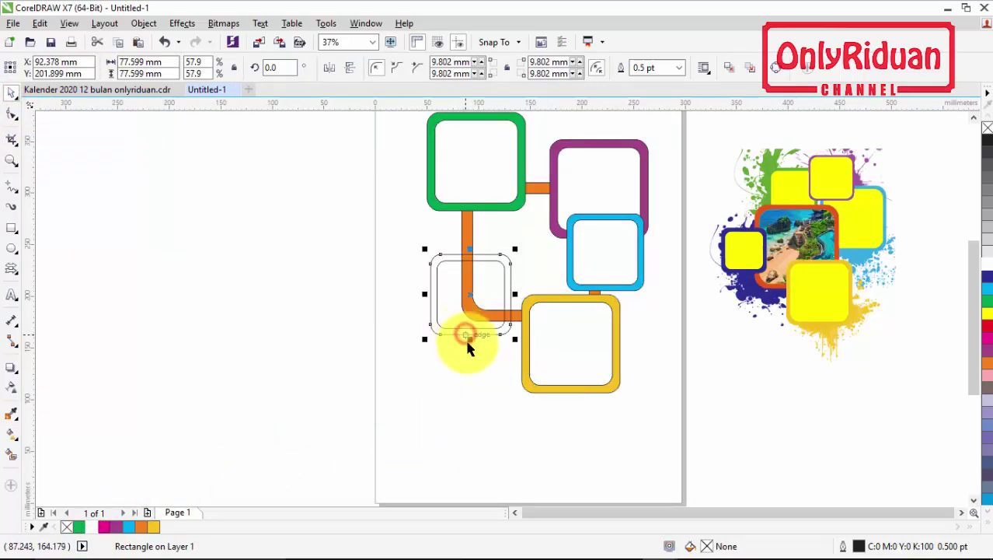
pyautogui.click(987, 275)
pyautogui.click(510, 328)
pyautogui.click(472, 295)
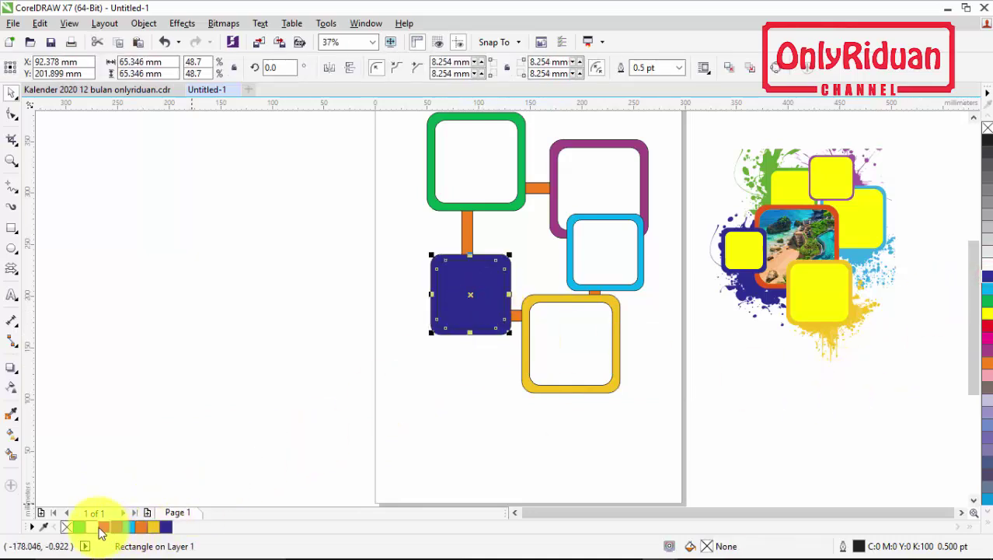
pyautogui.click(91, 528)
pyautogui.click(184, 365)
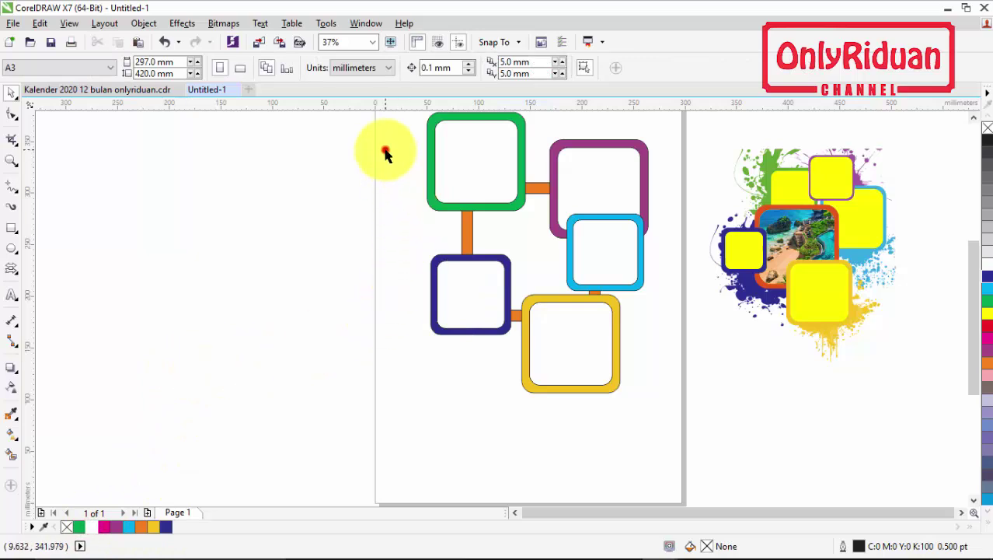
pyautogui.moveTo(385, 151); pyautogui.dragTo(558, 283)
pyautogui.moveTo(610, 327); pyautogui.dragTo(624, 326)
# Step: Bring the orange, purple, cyan and green frame pairs to the front in turn
pyautogui.hotkey('ctrl', 'Home')
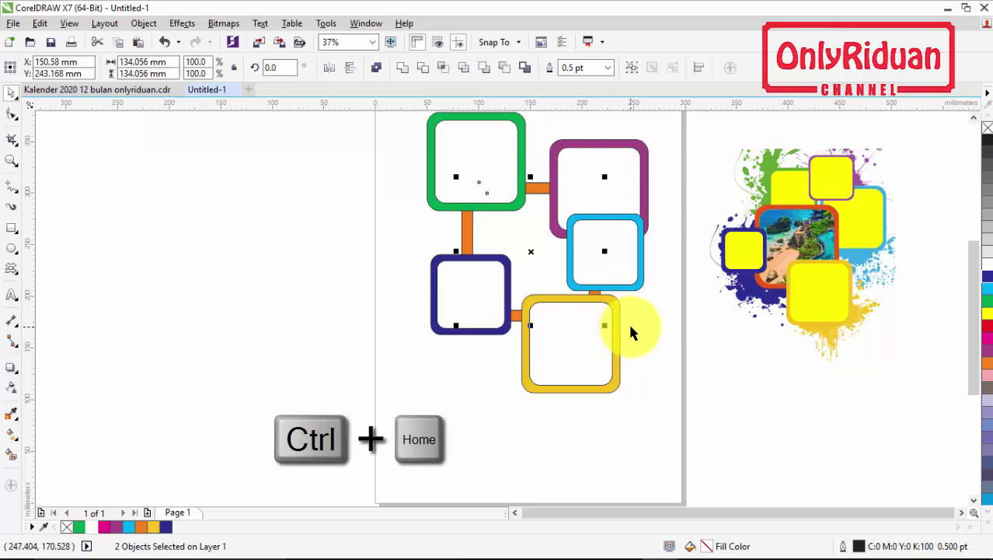
pyautogui.hotkey('ctrl', 'Home')
pyautogui.click(670, 345)
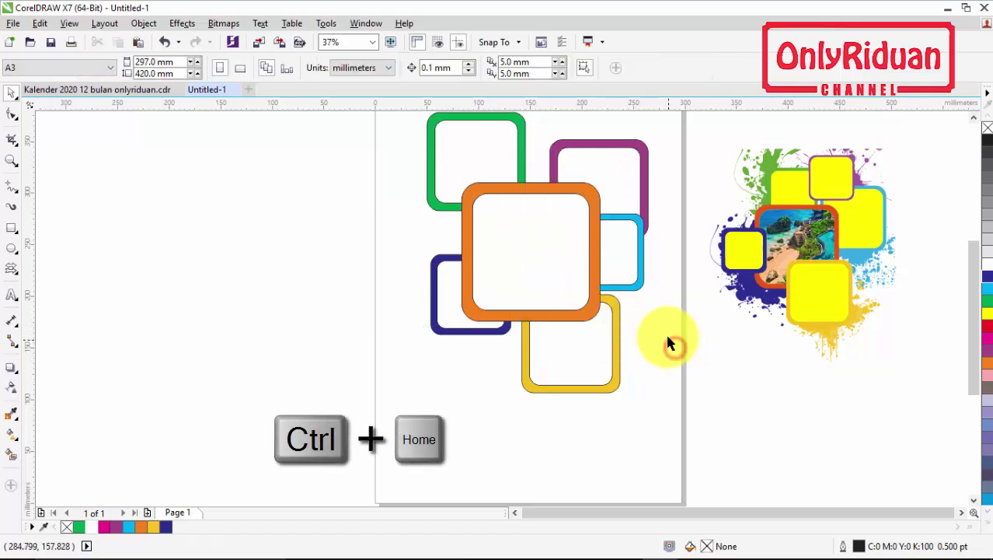
pyautogui.click(644, 166)
pyautogui.moveTo(687, 226); pyautogui.dragTo(539, 130)
pyautogui.hotkey('ctrl', 'Home')
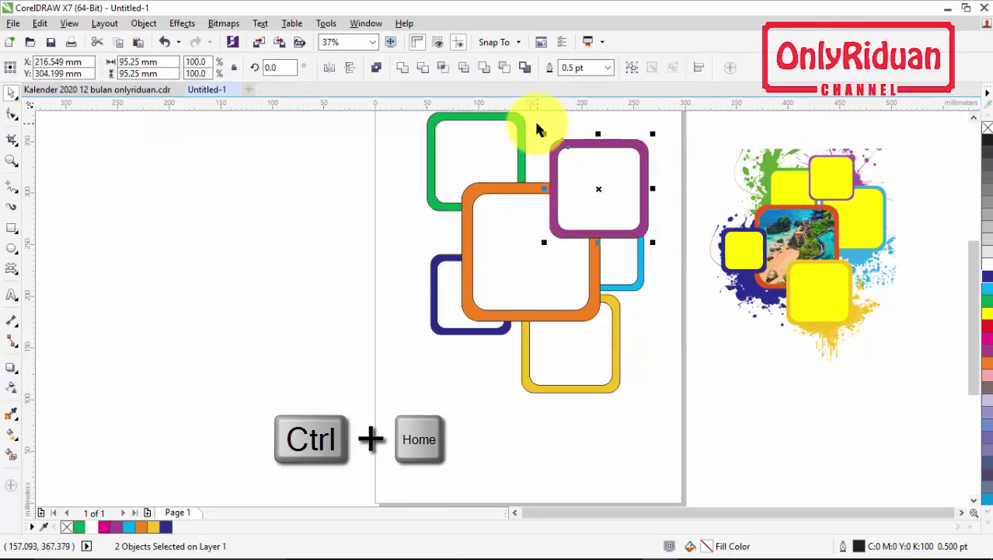
pyautogui.moveTo(670, 312); pyautogui.dragTo(534, 198)
pyautogui.hotkey('ctrl', 'Home')
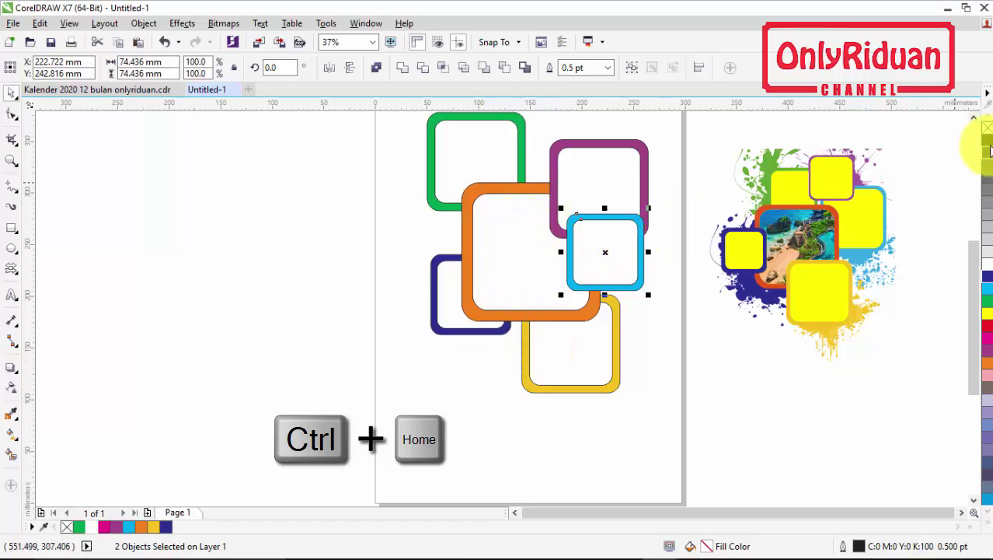
pyautogui.scroll(1, 975, 123)
pyautogui.moveTo(402, 164); pyautogui.dragTo(528, 309)
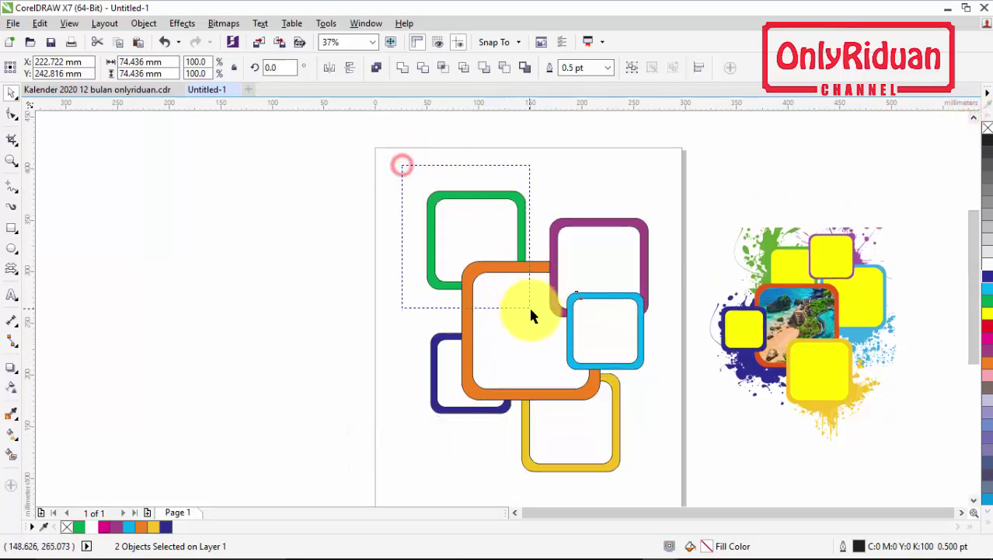
pyautogui.hotkey('shift', 'pageup')
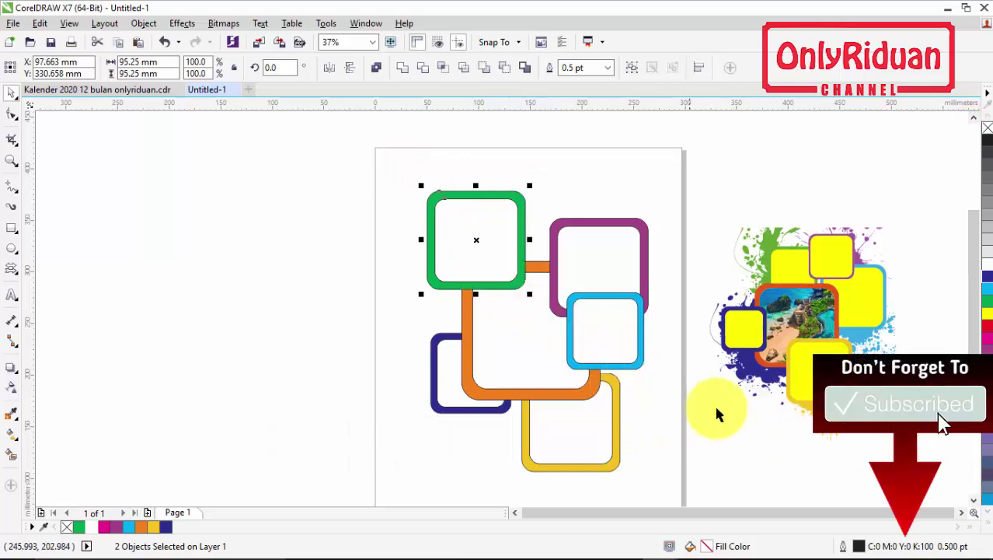
# Step: Shift the cyan frame down and to the right
pyautogui.moveTo(697, 388); pyautogui.dragTo(566, 292)
pyautogui.click(595, 328)
pyautogui.moveTo(594, 329); pyautogui.dragTo(618, 338)
pyautogui.click(680, 379)
pyautogui.moveTo(687, 385); pyautogui.dragTo(564, 293)
pyautogui.moveTo(606, 329); pyautogui.dragTo(620, 362)
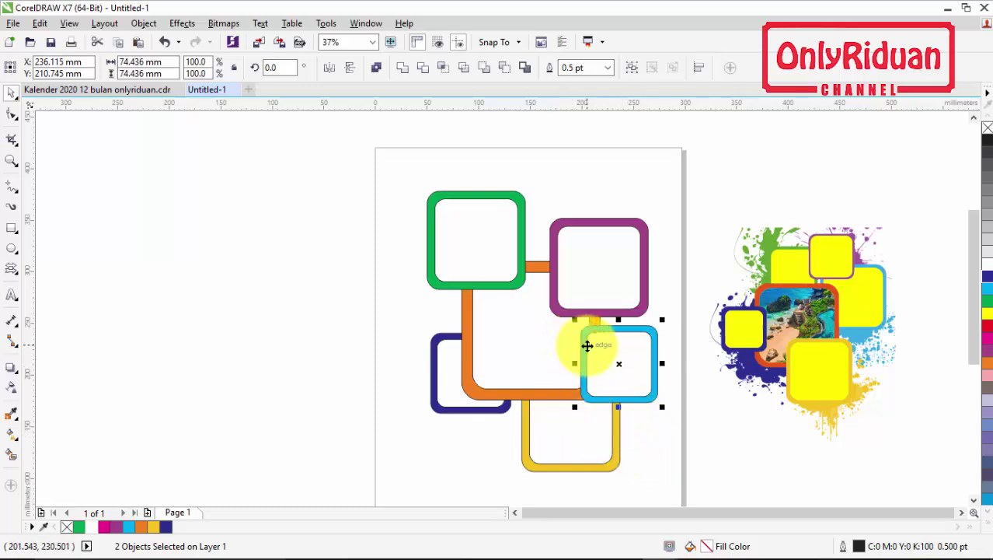
# Step: Set the outline width of all the collage frames to None
pyautogui.moveTo(354, 159); pyautogui.dragTo(673, 486)
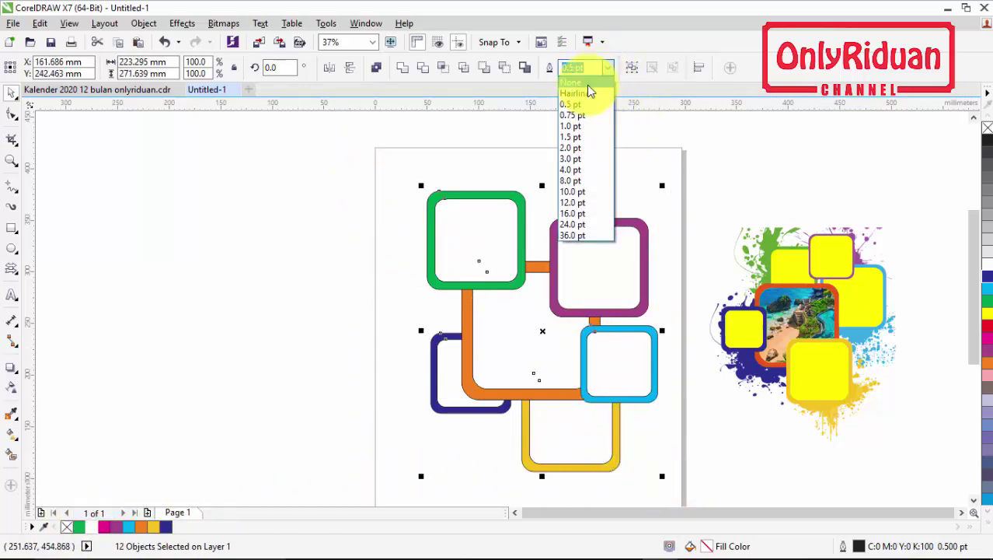
pyautogui.click(589, 85)
pyautogui.click(412, 195)
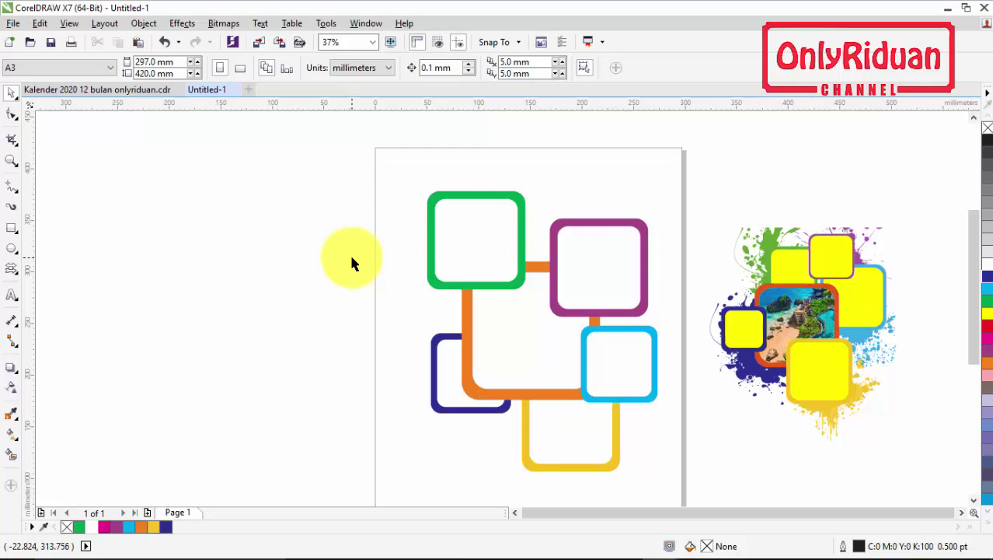
# Step: Import the paint-splatter image and place it left of the page
pyautogui.click(10, 25)
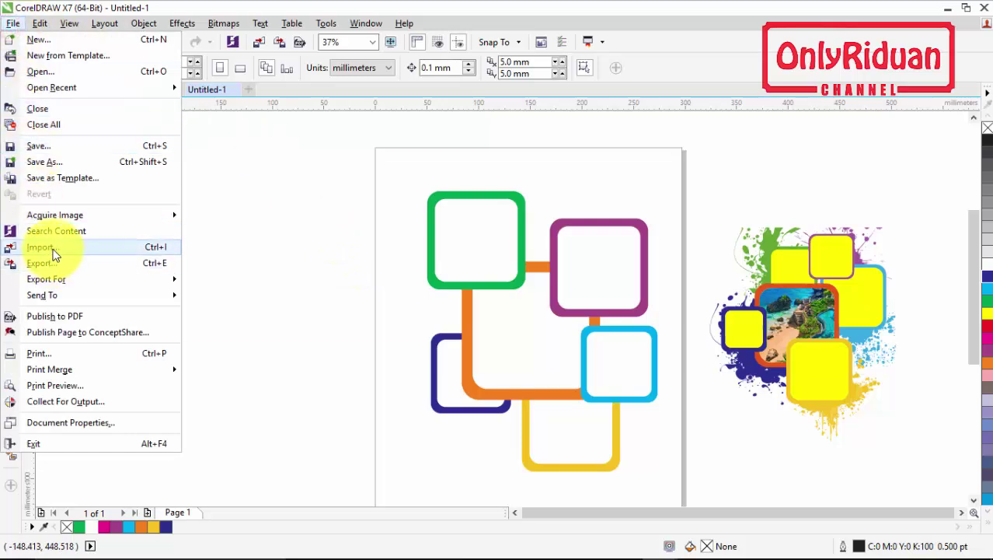
pyautogui.click(54, 249)
pyautogui.click(603, 327)
pyautogui.click(629, 424)
pyautogui.moveTo(177, 252)
pyautogui.mouseDown()
pyautogui.moveTo(305, 378)
pyautogui.moveTo(373, 420)
pyautogui.mouseUp()
pyautogui.moveTo(293, 349)
pyautogui.mouseDown()
pyautogui.moveTo(332, 295)
pyautogui.moveTo(323, 308)
pyautogui.mouseUp()
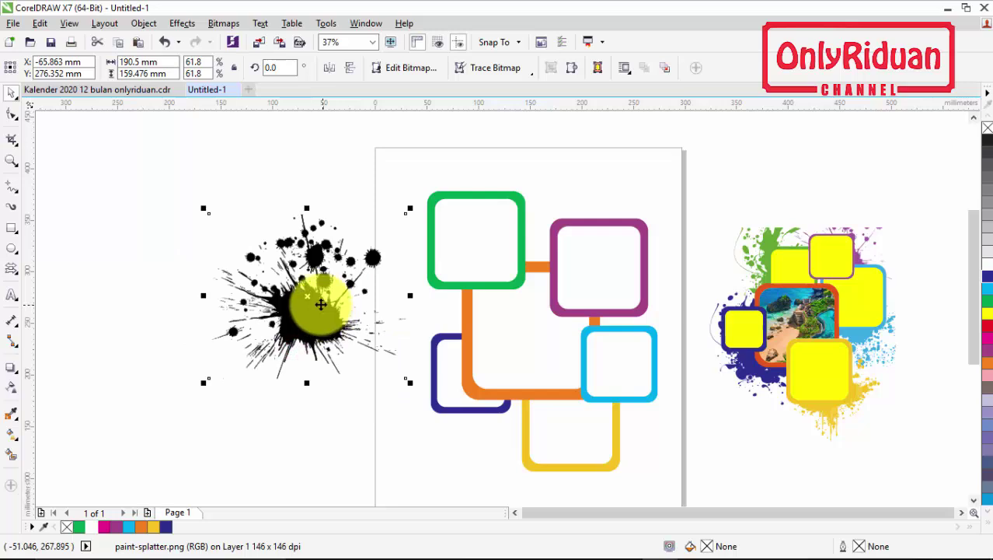
pyautogui.moveTo(321, 303)
pyautogui.mouseDown()
pyautogui.moveTo(286, 338)
pyautogui.moveTo(221, 268)
pyautogui.mouseUp()
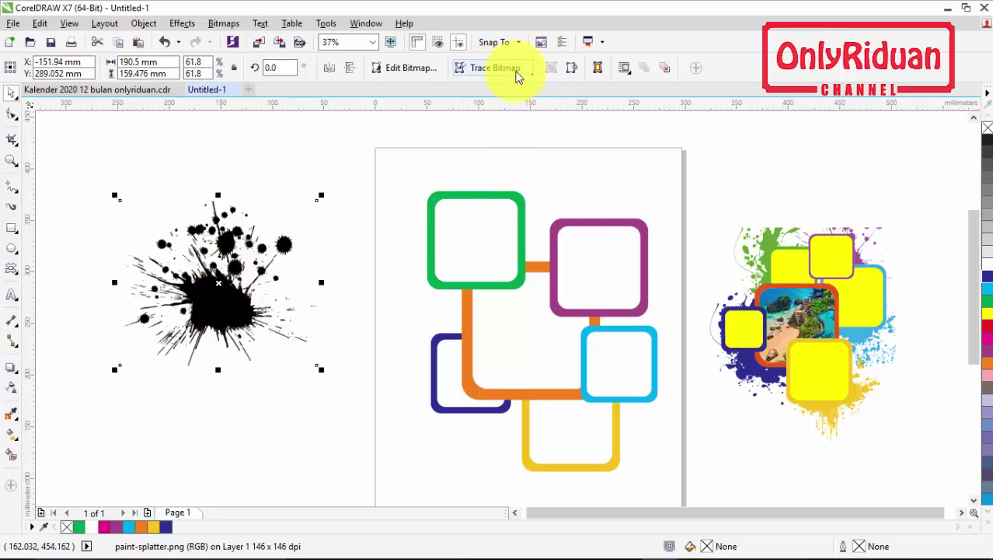
# Step: Trace it with Outline Trace > High Quality Image and move the vector group aside
pyautogui.click(531, 74)
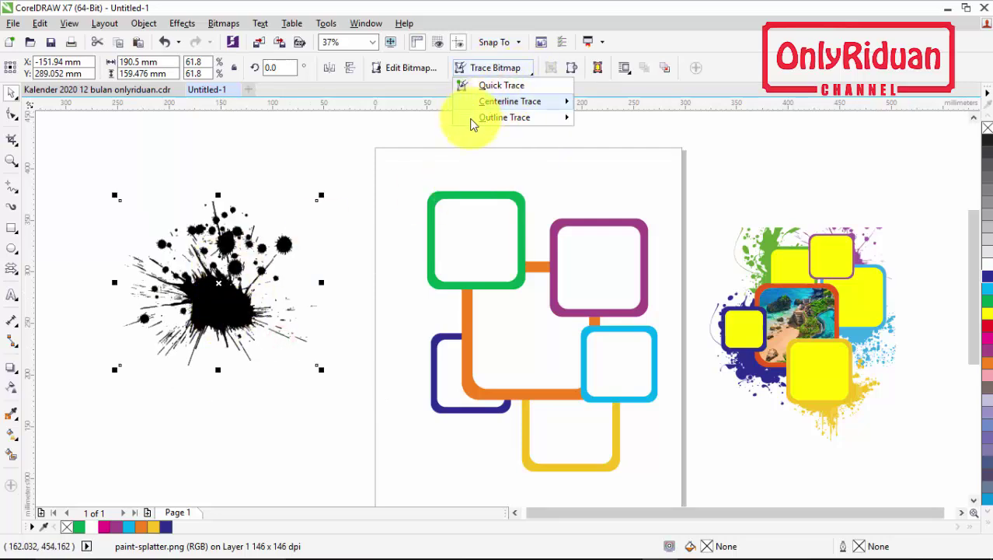
pyautogui.moveTo(518, 120)
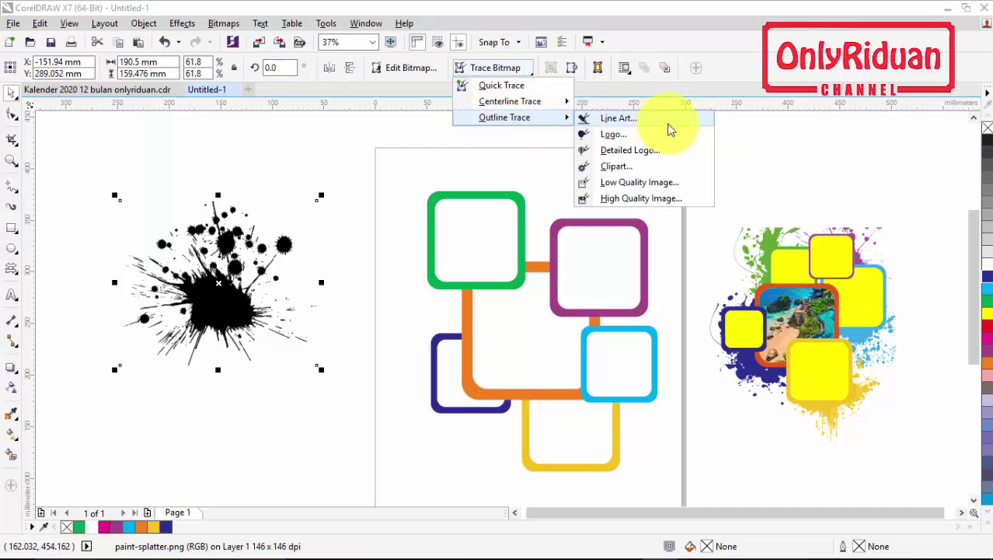
pyautogui.click(630, 198)
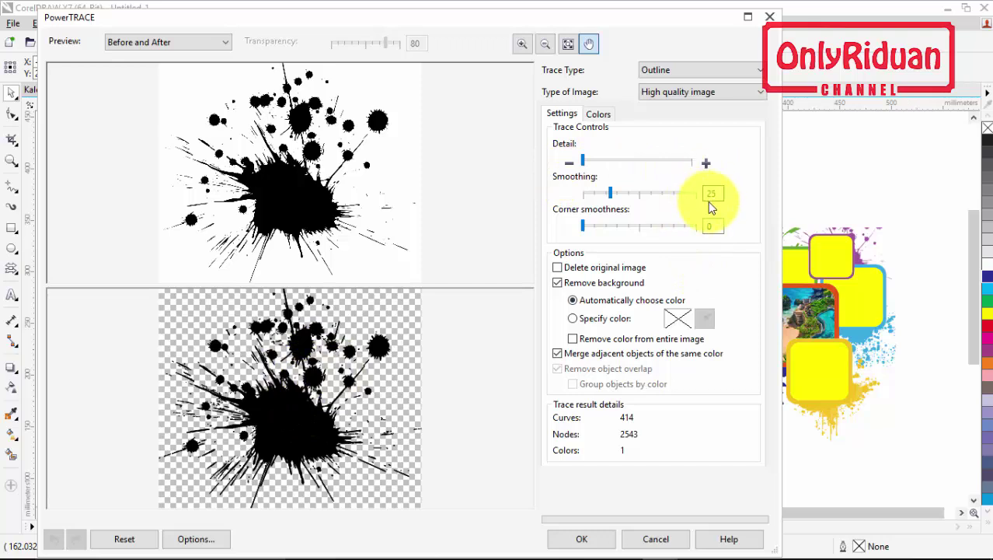
pyautogui.click(583, 539)
pyautogui.moveTo(221, 288); pyautogui.dragTo(305, 381)
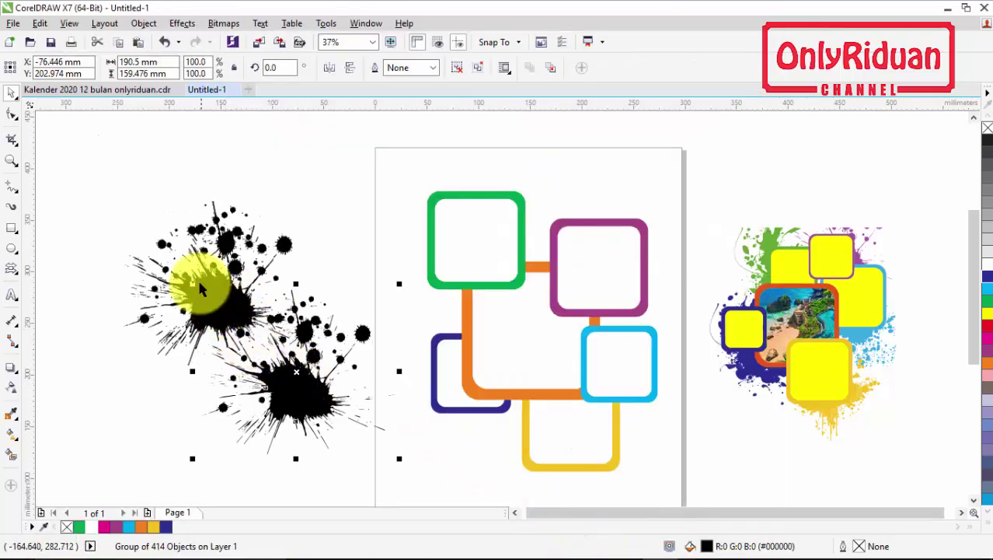
# Step: Delete the splatter bitmap and shrink the traced splatter to ~69% onto the green frame's corner
pyautogui.click(200, 278)
pyautogui.press('Delete')
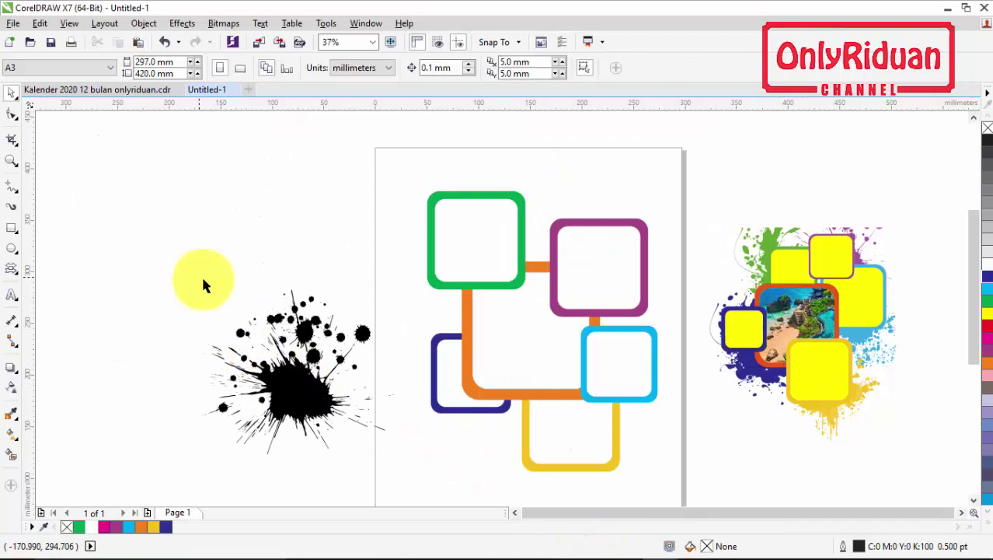
pyautogui.moveTo(264, 382); pyautogui.dragTo(321, 262)
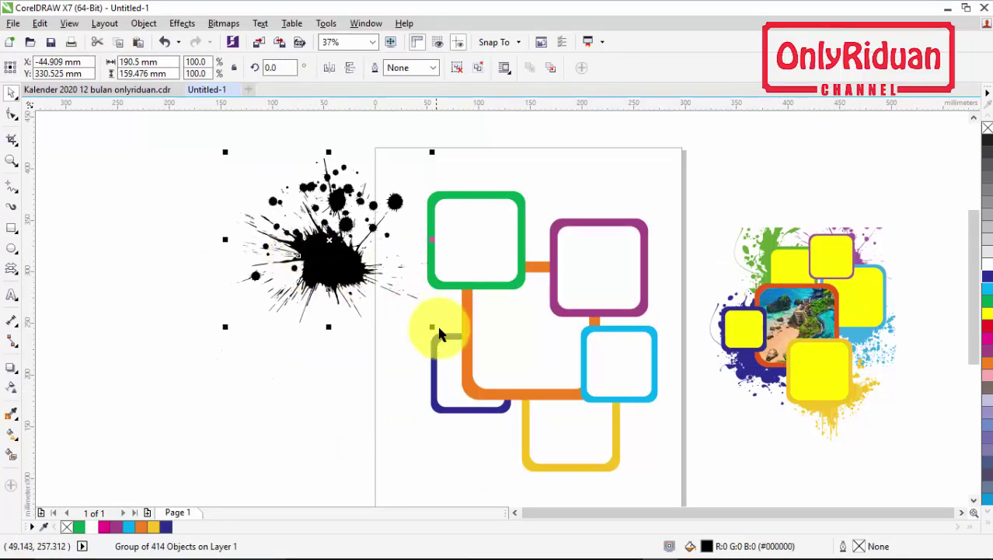
pyautogui.moveTo(435, 327)
pyautogui.mouseDown()
pyautogui.moveTo(379, 296)
pyautogui.moveTo(371, 275)
pyautogui.mouseUp()
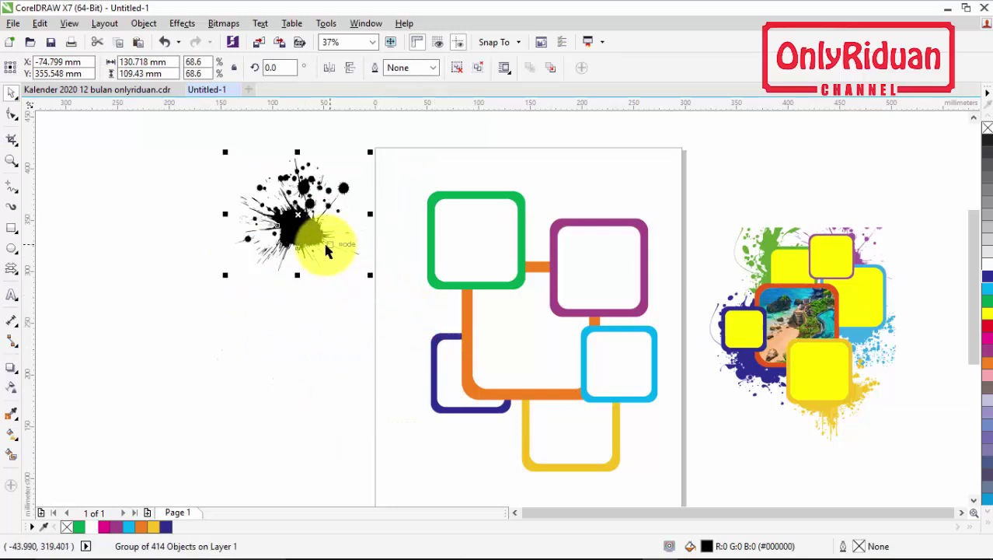
pyautogui.moveTo(297, 216); pyautogui.dragTo(447, 201)
# Step: Colour the splatter green and send it behind everything with Ctrl+End
pyautogui.click(447, 201)
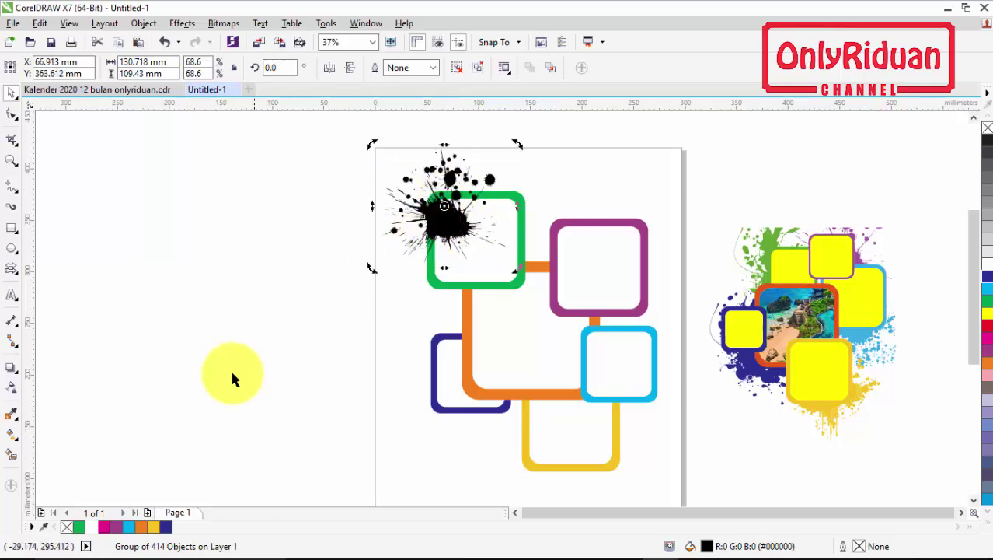
pyautogui.click(81, 526)
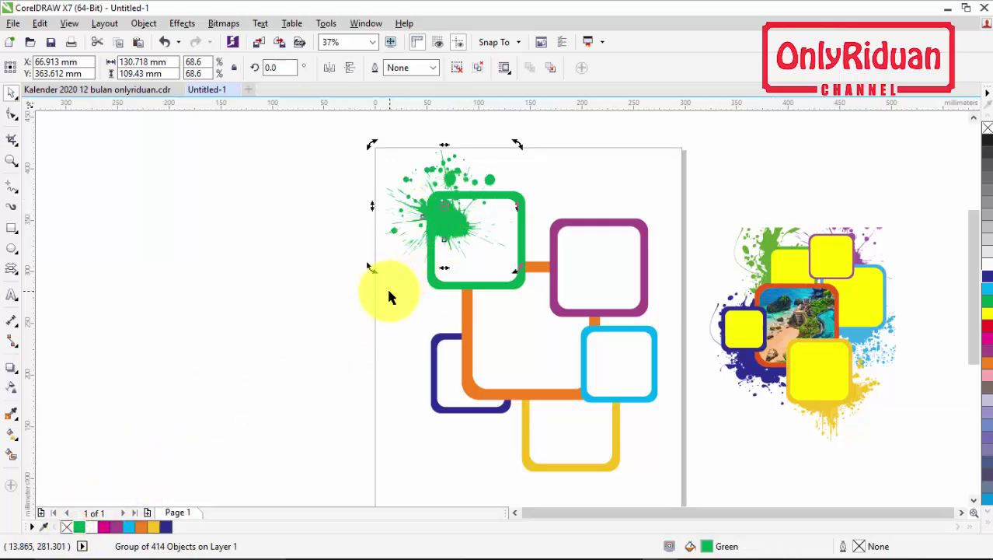
pyautogui.hotkey('ctrl', 'End')
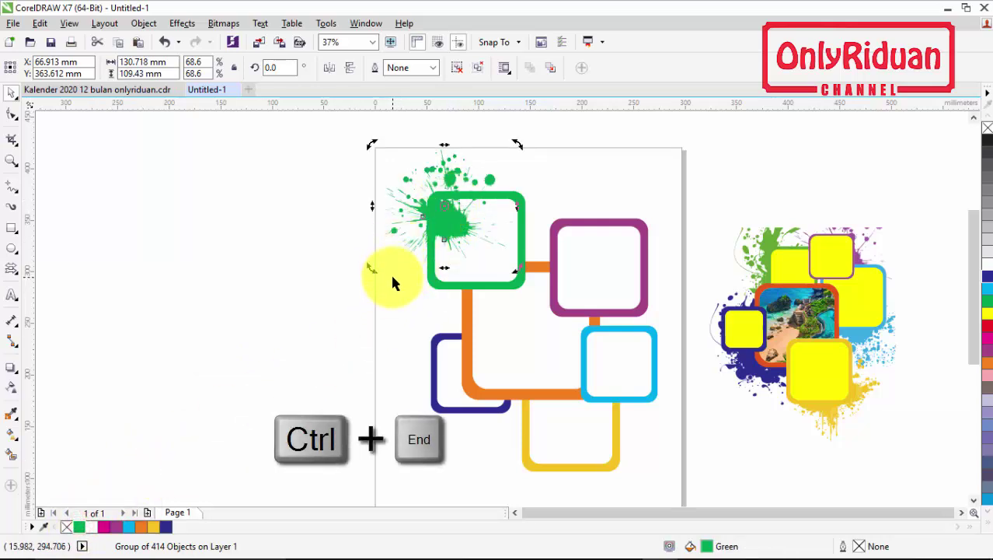
pyautogui.click(328, 225)
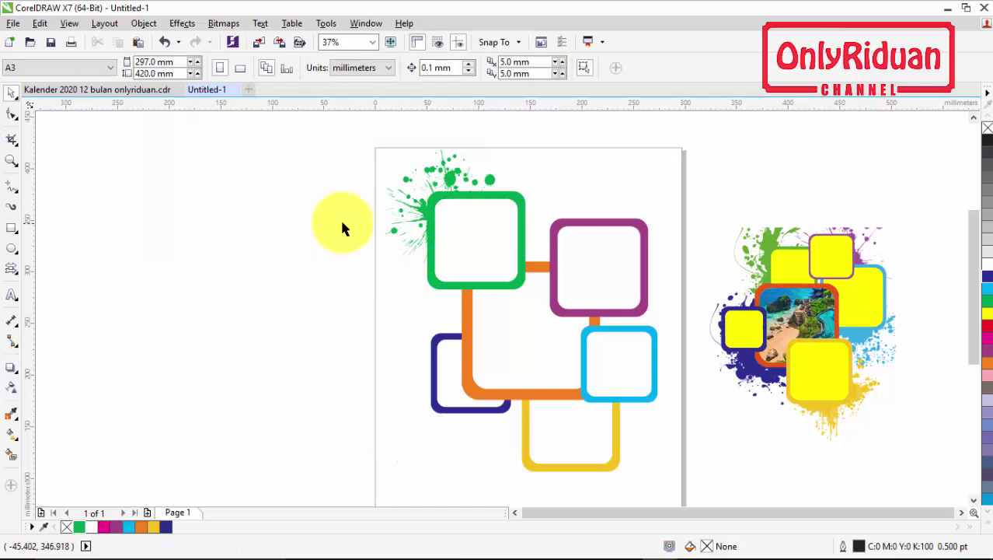
pyautogui.click(11, 25)
# Step: Import the cacak.rs-splash image and place it left of the page
pyautogui.click(62, 247)
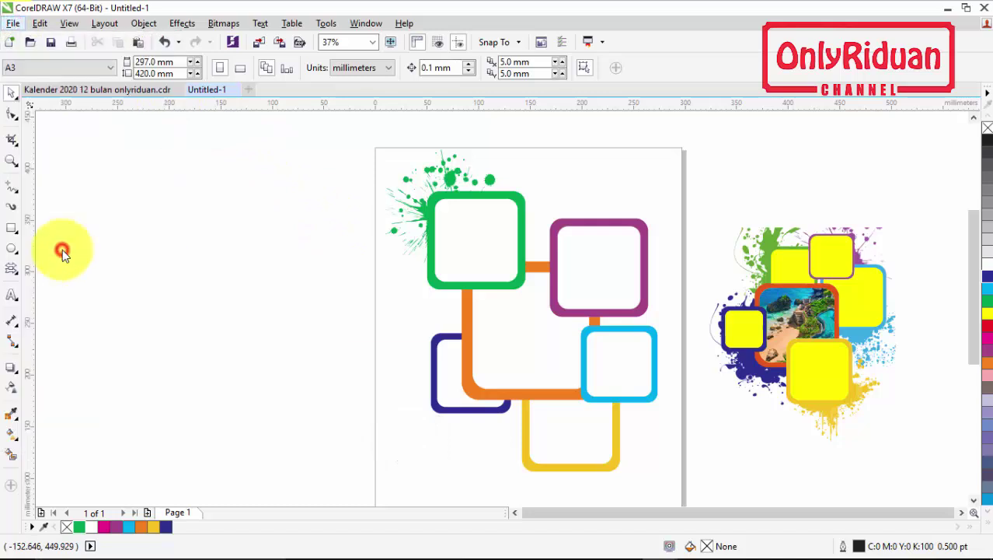
pyautogui.click(614, 226)
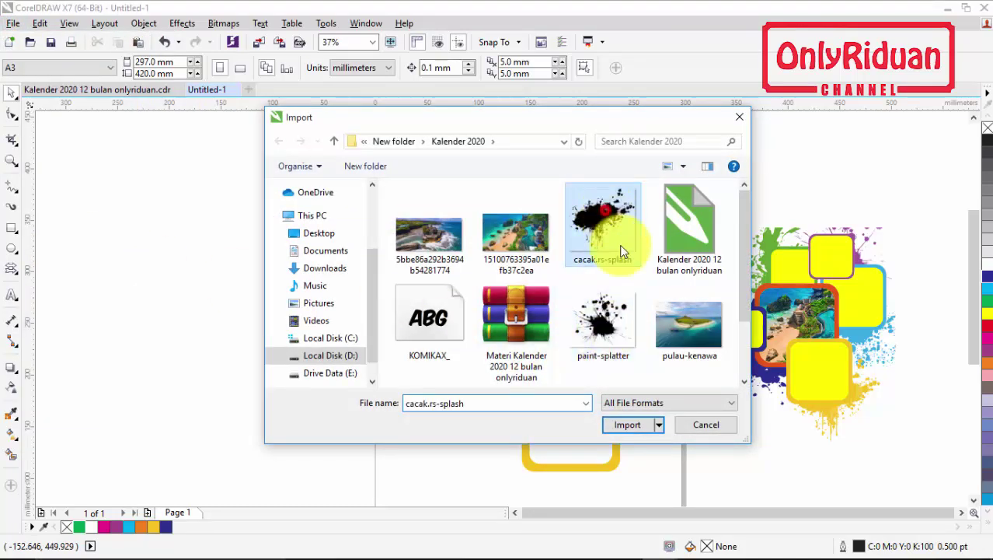
pyautogui.click(631, 426)
pyautogui.moveTo(143, 191); pyautogui.dragTo(346, 375)
# Step: Trace the splash with Outline Trace > High Quality Image
pyautogui.click(524, 72)
pyautogui.click(512, 117)
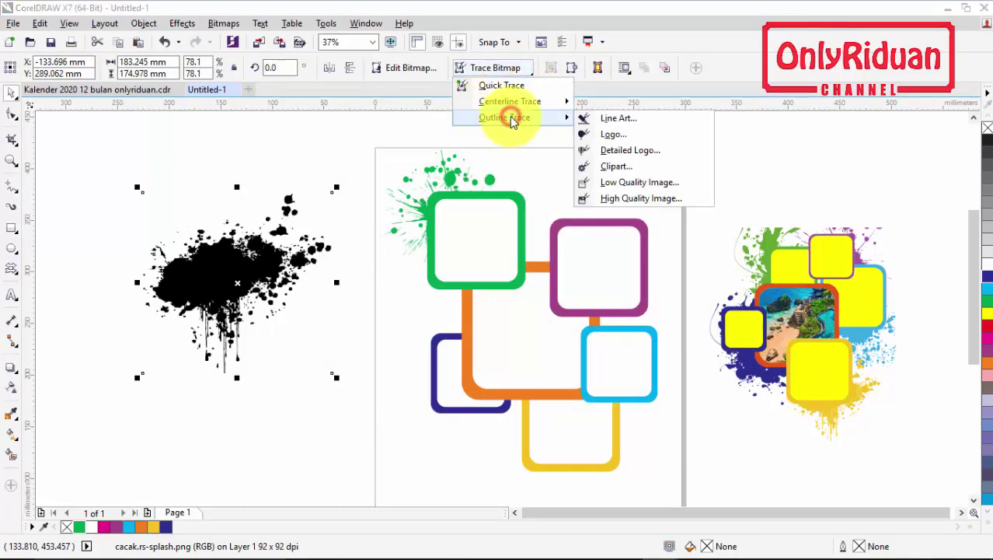
pyautogui.click(643, 198)
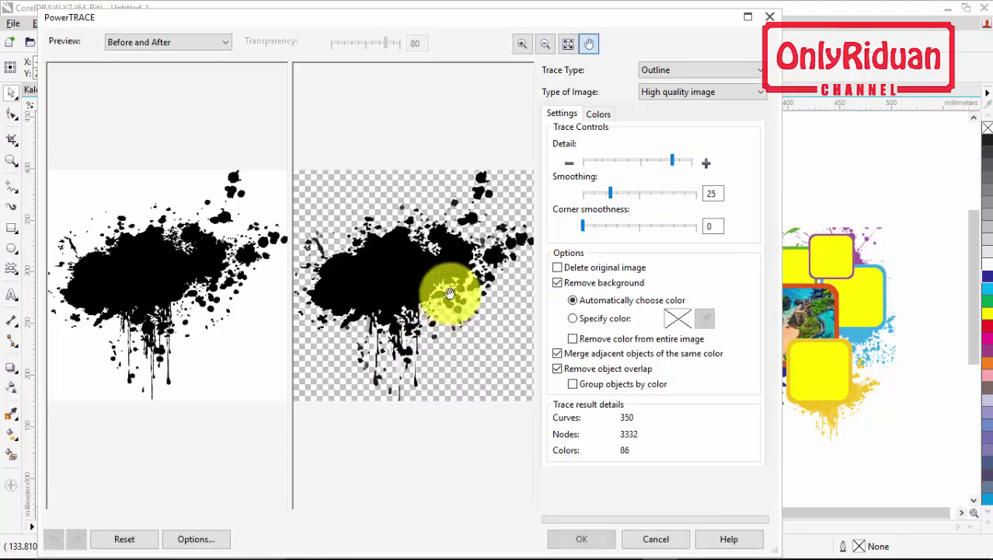
pyautogui.click(581, 538)
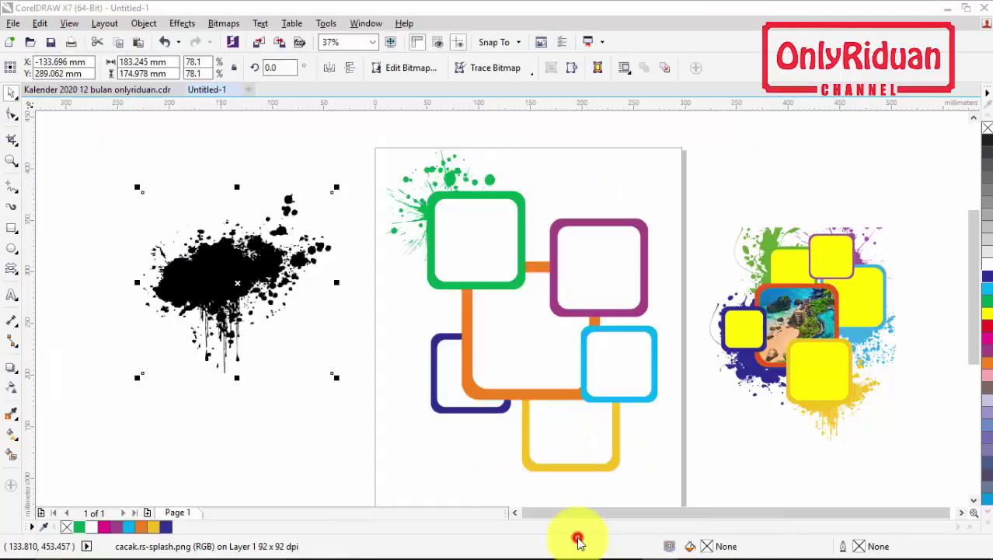
# Step: Delete the original splash bitmap and move the traced splash onto the lower frames
pyautogui.moveTo(255, 278)
pyautogui.mouseDown()
pyautogui.moveTo(229, 338)
pyautogui.moveTo(299, 381)
pyautogui.mouseUp()
pyautogui.click(253, 254)
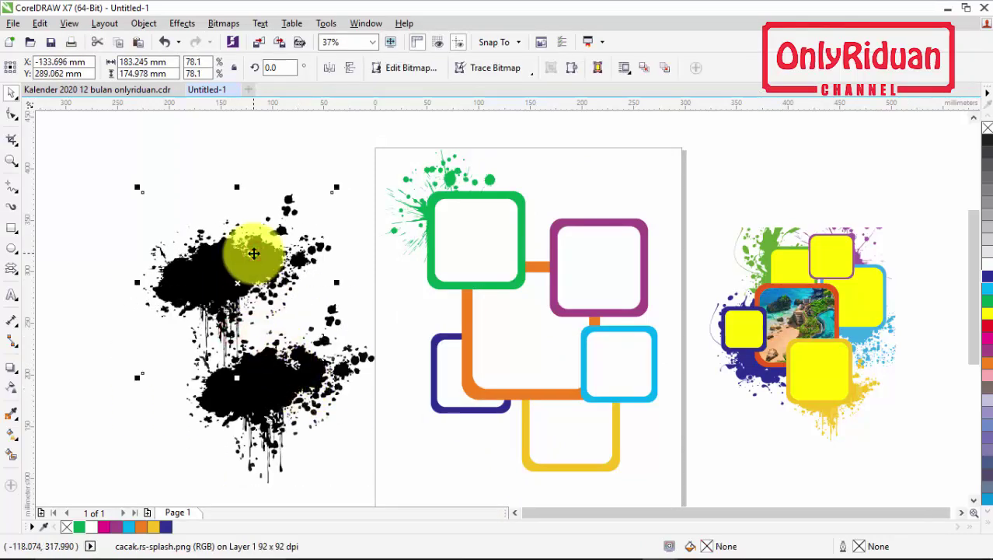
pyautogui.press('Delete')
pyautogui.moveTo(282, 374); pyautogui.dragTo(276, 305)
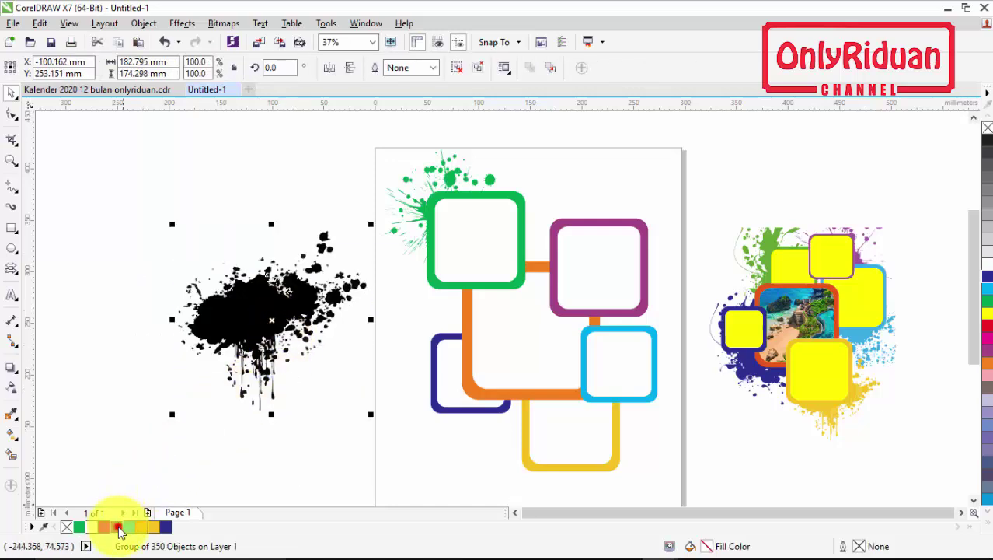
pyautogui.click(119, 529)
pyautogui.moveTo(264, 320); pyautogui.dragTo(582, 429)
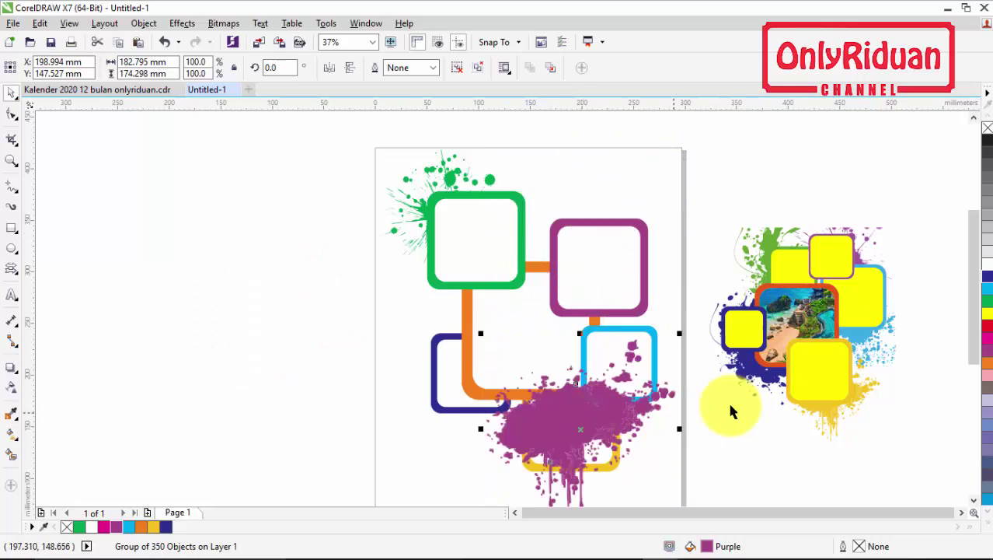
# Step: Recolour the splash yellow, shrink it to about 71.5%, and send it behind the yellow frame
pyautogui.moveTo(973, 313); pyautogui.dragTo(975, 342)
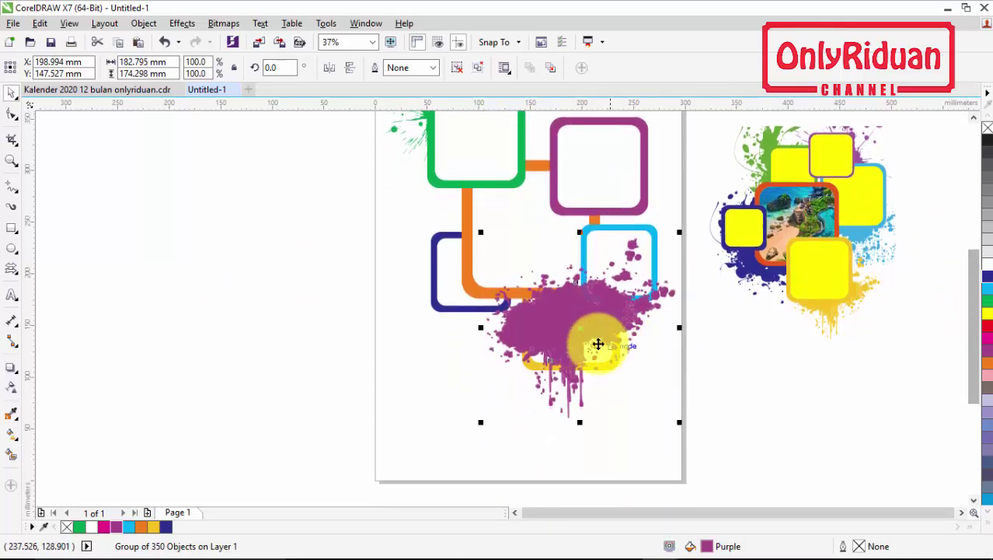
pyautogui.click(158, 527)
pyautogui.moveTo(581, 322); pyautogui.dragTo(590, 352)
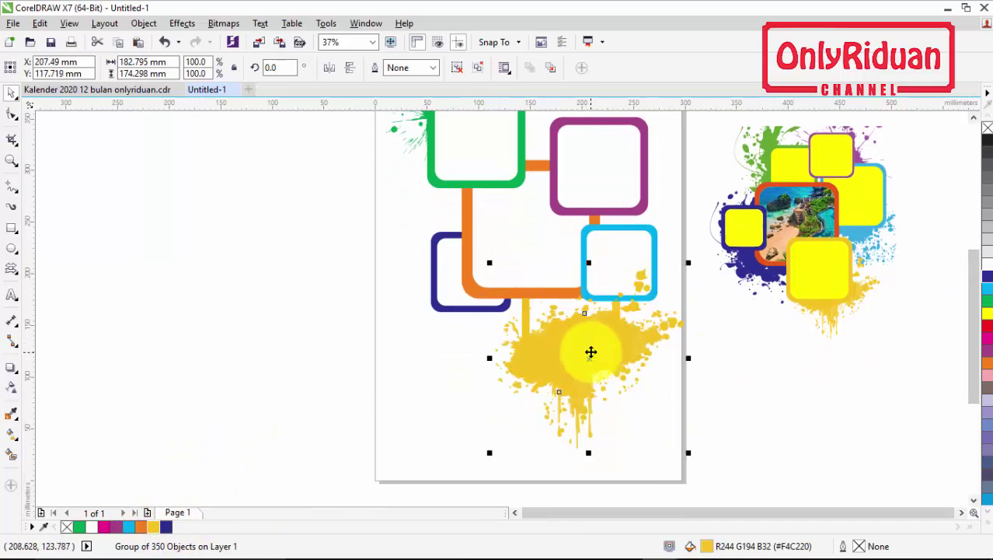
pyautogui.moveTo(689, 263); pyautogui.dragTo(661, 265)
pyautogui.moveTo(603, 354)
pyautogui.mouseDown()
pyautogui.moveTo(599, 367)
pyautogui.moveTo(616, 348)
pyautogui.moveTo(616, 363)
pyautogui.mouseUp()
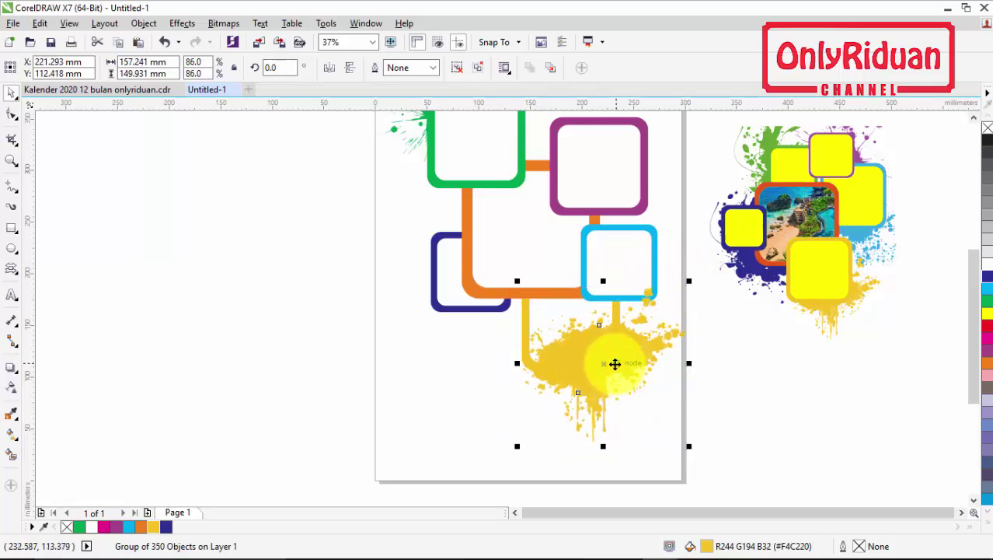
pyautogui.moveTo(689, 281); pyautogui.dragTo(658, 280)
pyautogui.hotkey('ctrl', 'End')
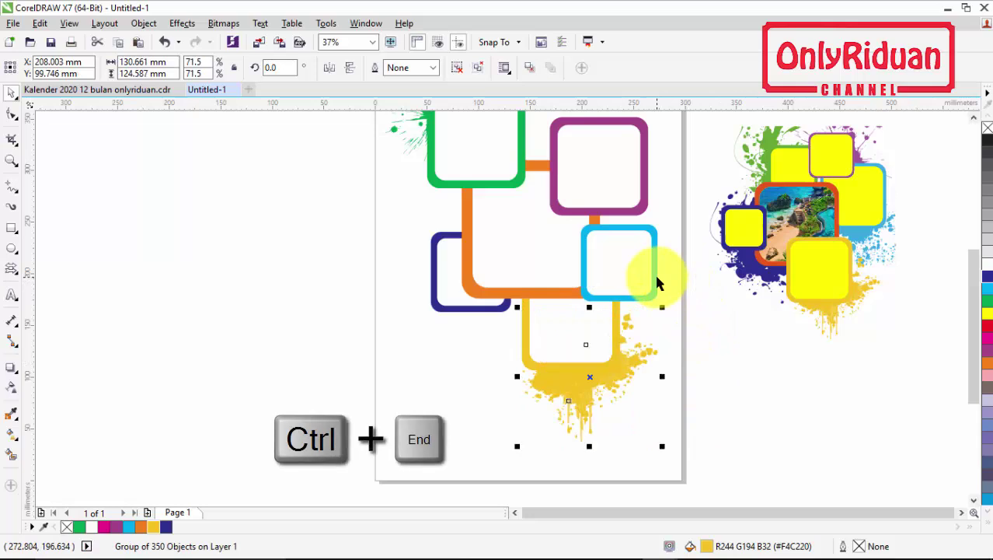
pyautogui.click(725, 432)
pyautogui.press('Up')
pyautogui.press('Up')
pyautogui.press('Up')
pyautogui.press('Up')
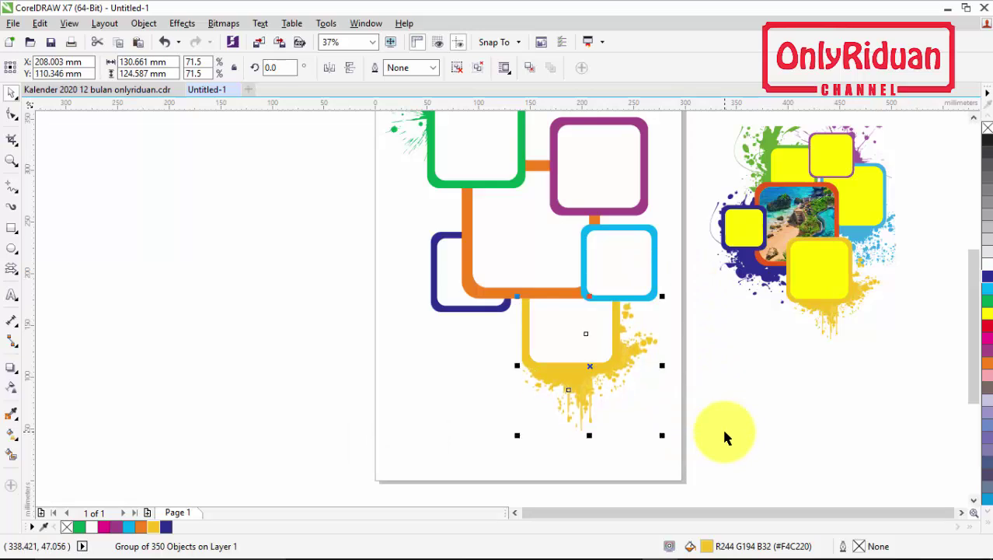
# Step: Import splatter-download-png.png and place it left of the page
pyautogui.click(11, 25)
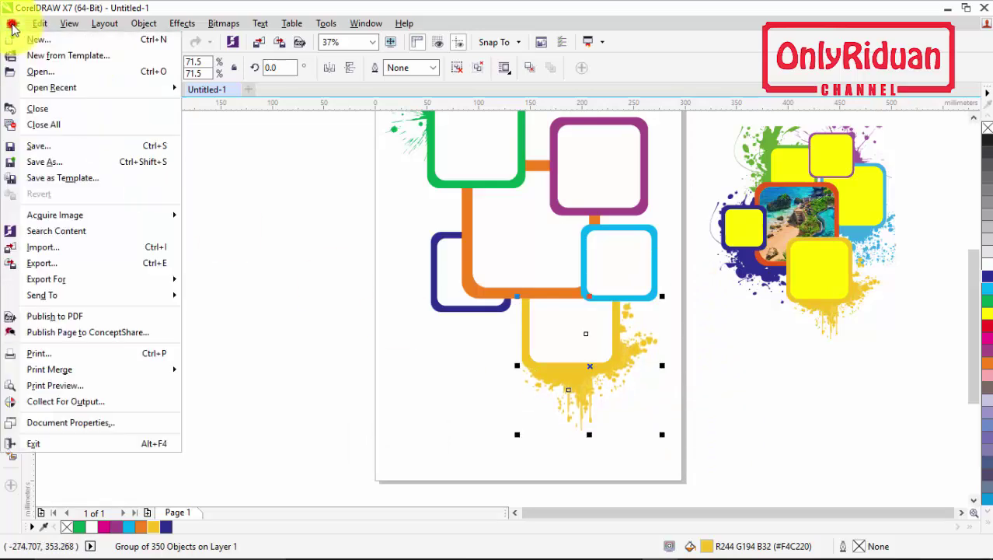
pyautogui.click(44, 248)
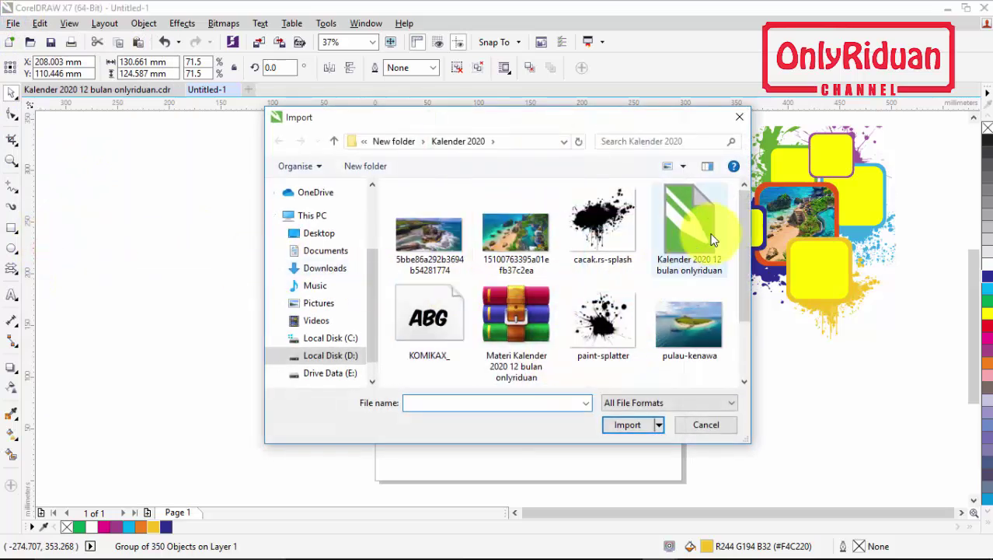
pyautogui.moveTo(754, 255); pyautogui.dragTo(746, 332)
pyautogui.click(518, 341)
pyautogui.click(632, 423)
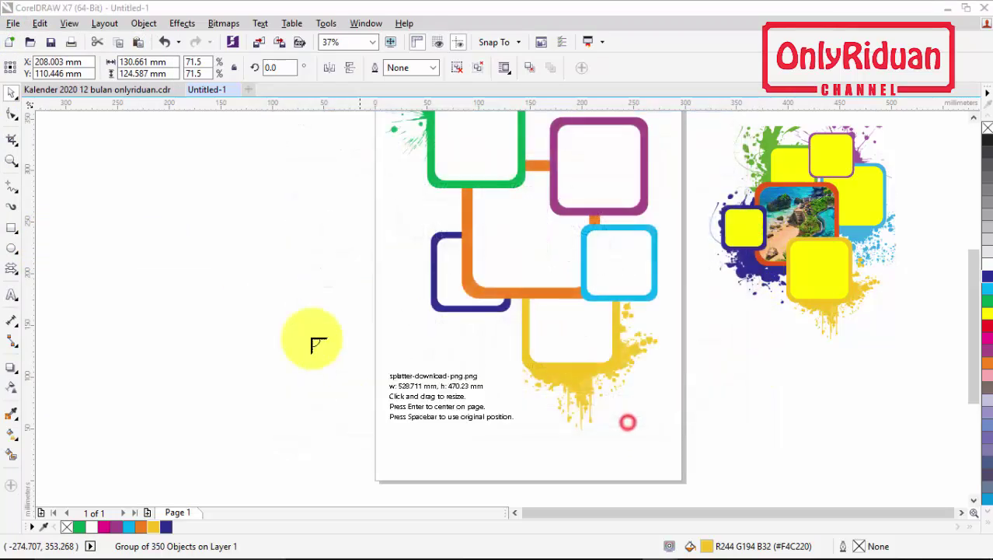
pyautogui.moveTo(166, 182); pyautogui.dragTo(344, 339)
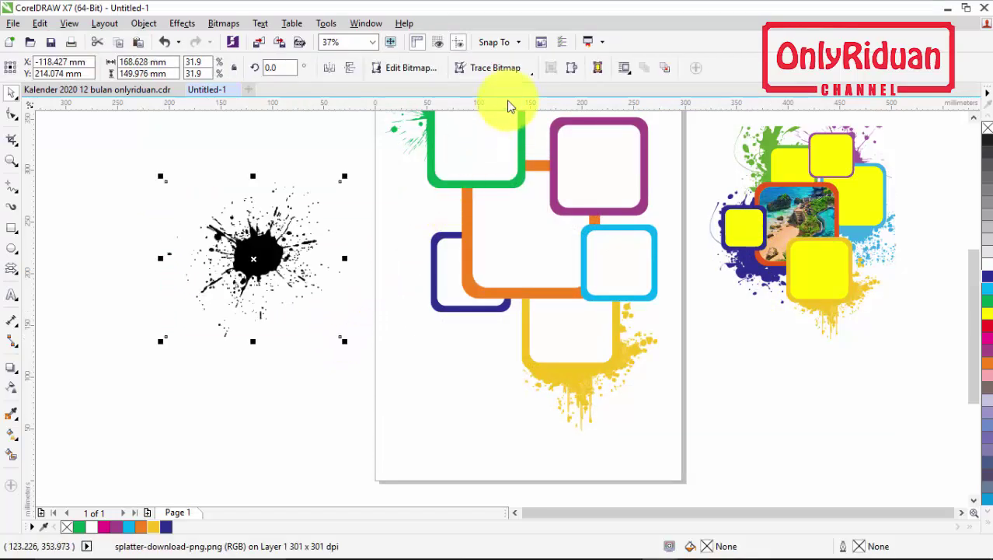
# Step: Trace it as a High Quality Image outline, downsampling the large bitmap first
pyautogui.click(514, 69)
pyautogui.moveTo(502, 119)
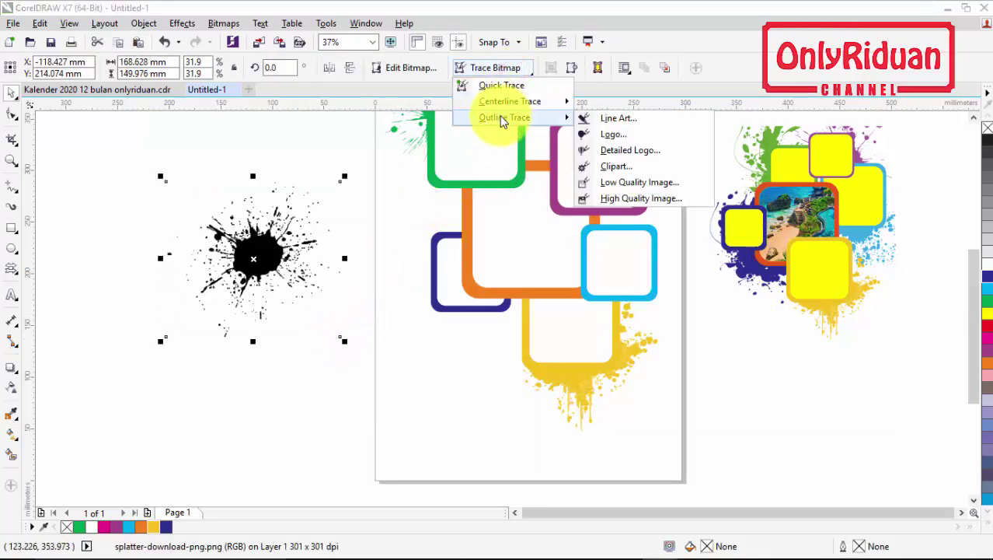
pyautogui.click(628, 199)
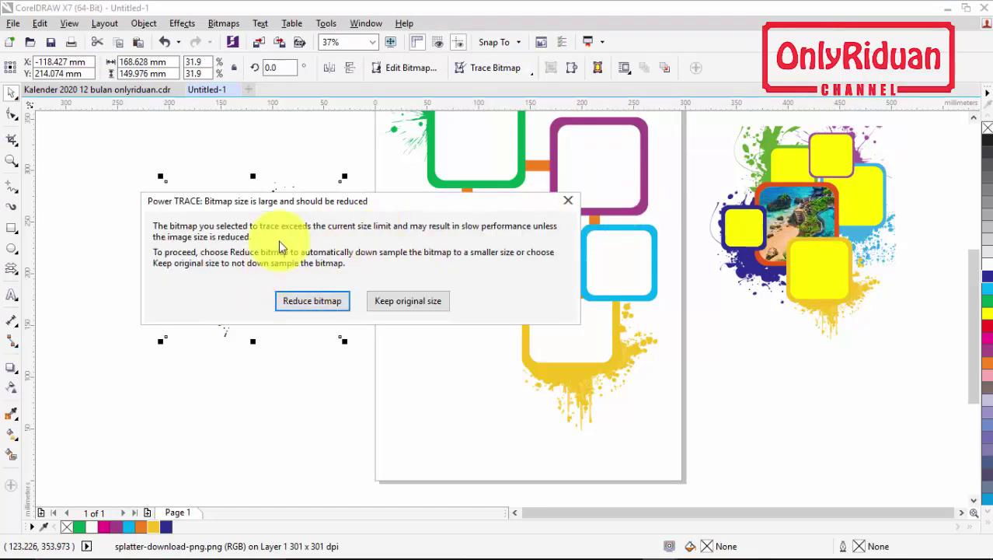
pyautogui.click(314, 306)
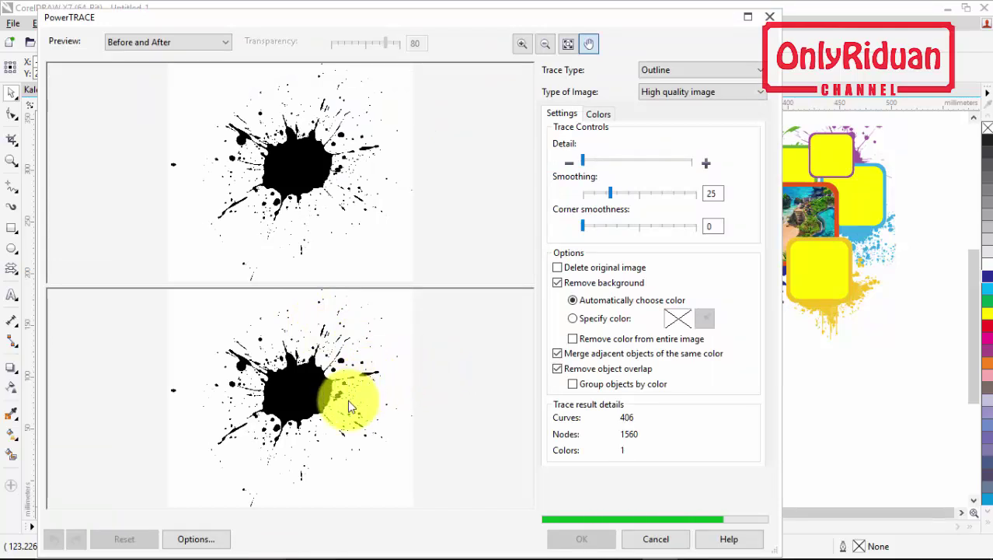
pyautogui.click(583, 538)
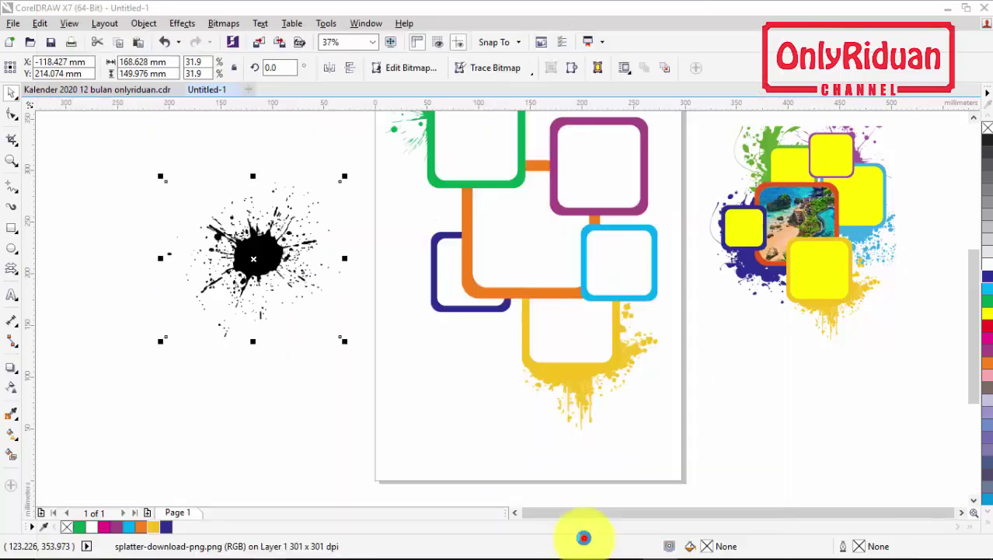
# Step: Move the traced splatter off its original bitmap and delete the bitmap
pyautogui.moveTo(264, 249); pyautogui.dragTo(330, 348)
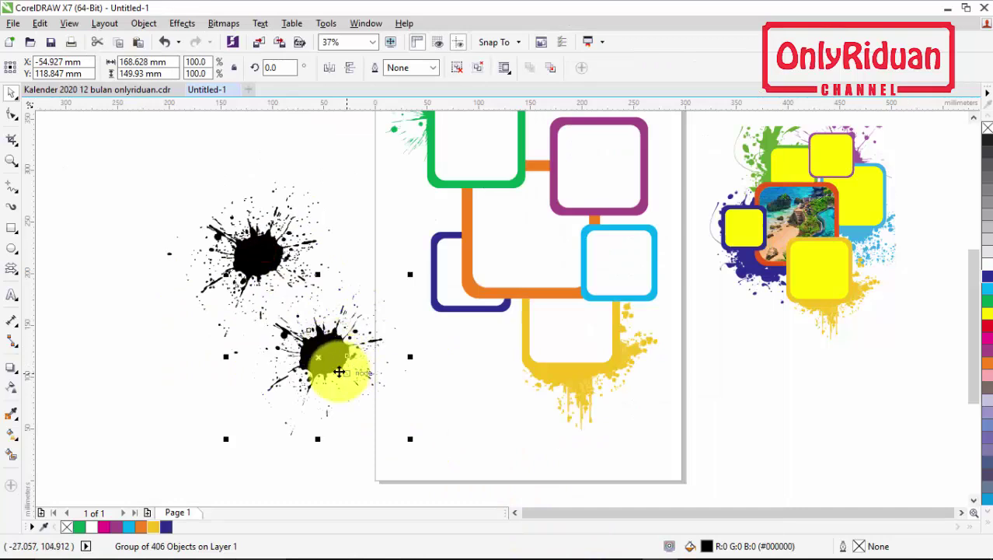
pyautogui.click(262, 231)
pyautogui.press('Delete')
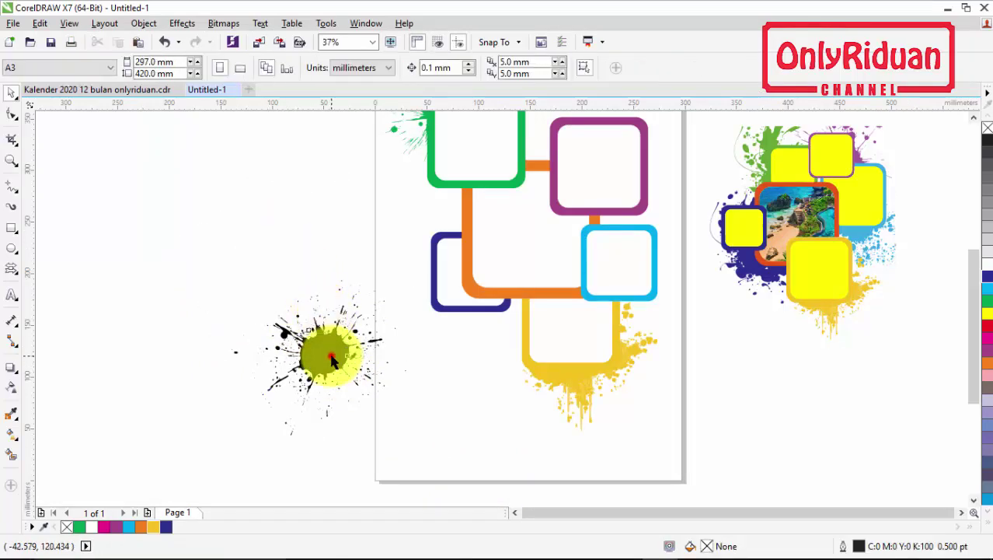
# Step: Colour the traced splatter navy and send it behind the navy frame
pyautogui.click(330, 359)
pyautogui.click(165, 526)
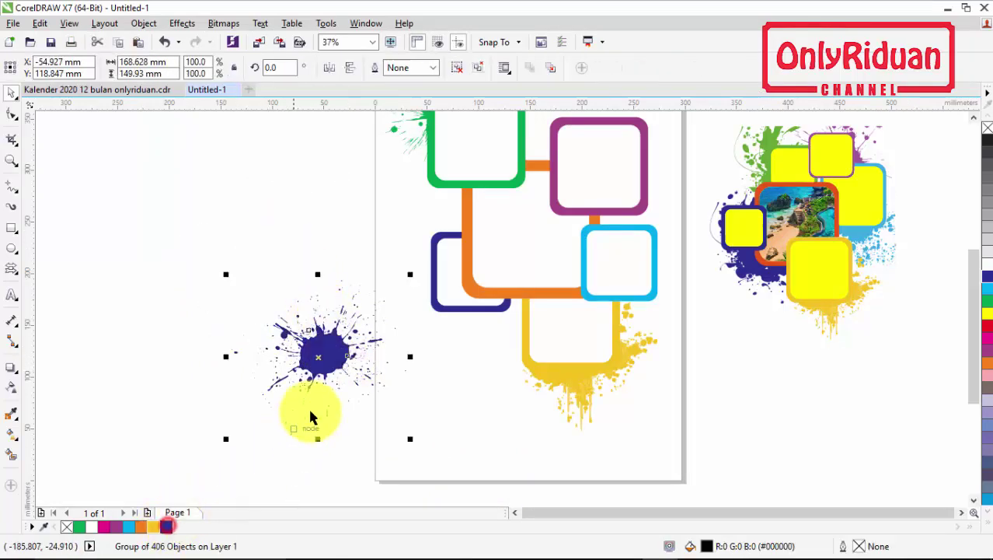
pyautogui.moveTo(322, 355); pyautogui.dragTo(443, 295)
pyautogui.hotkey('ctrl', 'End')
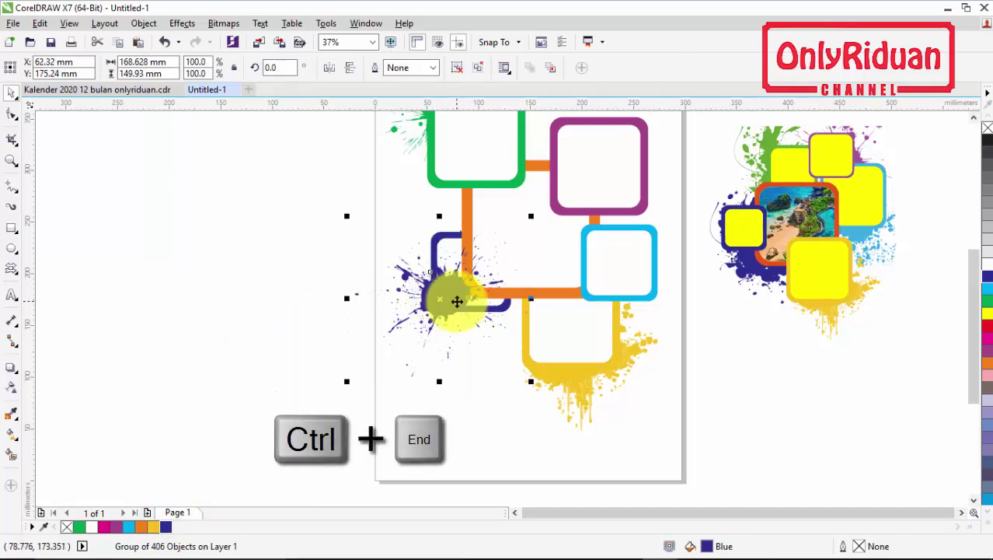
pyautogui.click(323, 265)
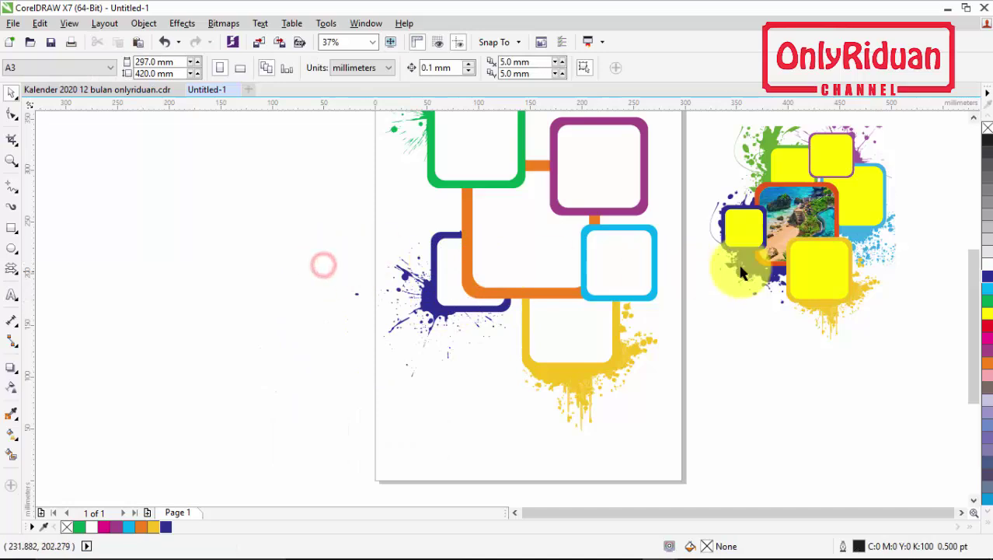
pyautogui.click(974, 118)
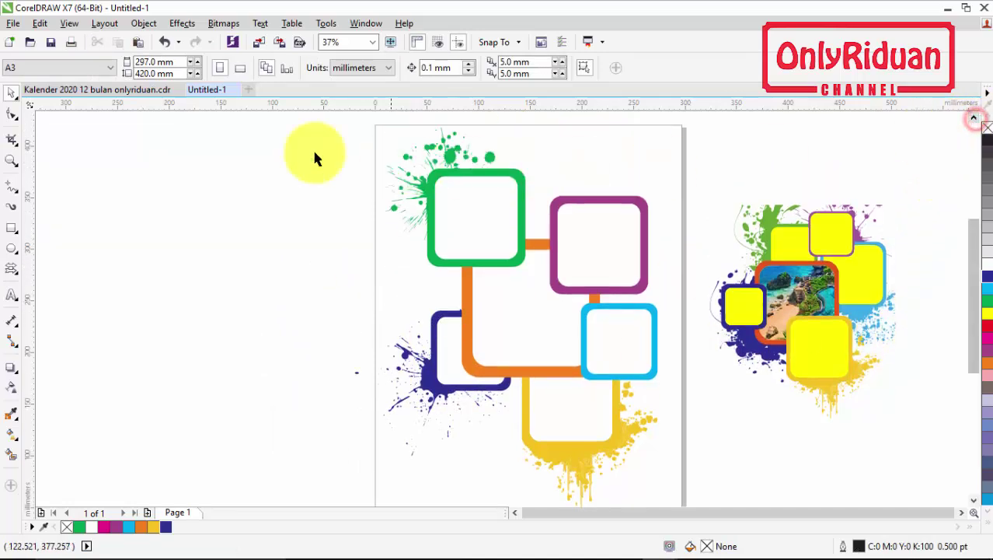
pyautogui.click(15, 24)
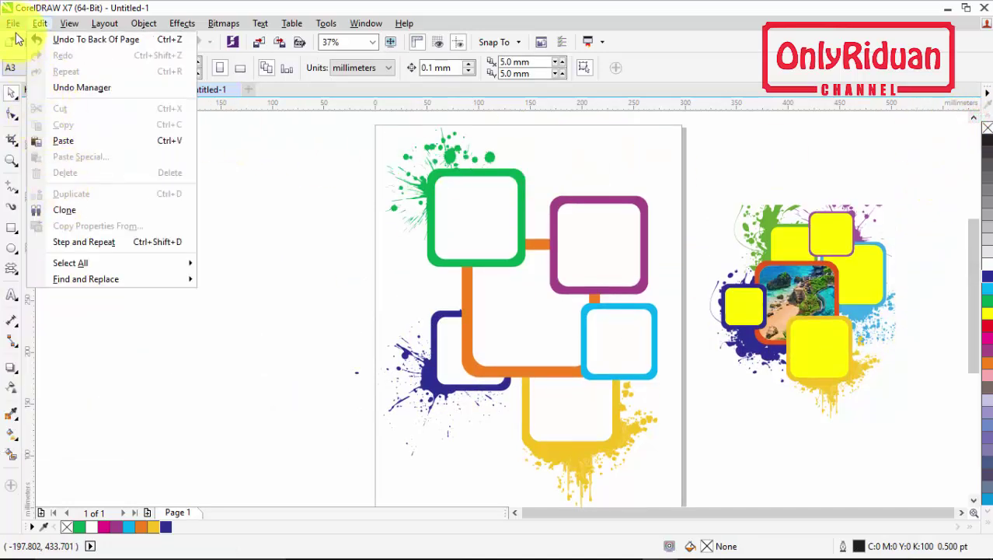
# Step: Import the slasher-black-ink-drop splatter and place it left of the page
pyautogui.click(55, 245)
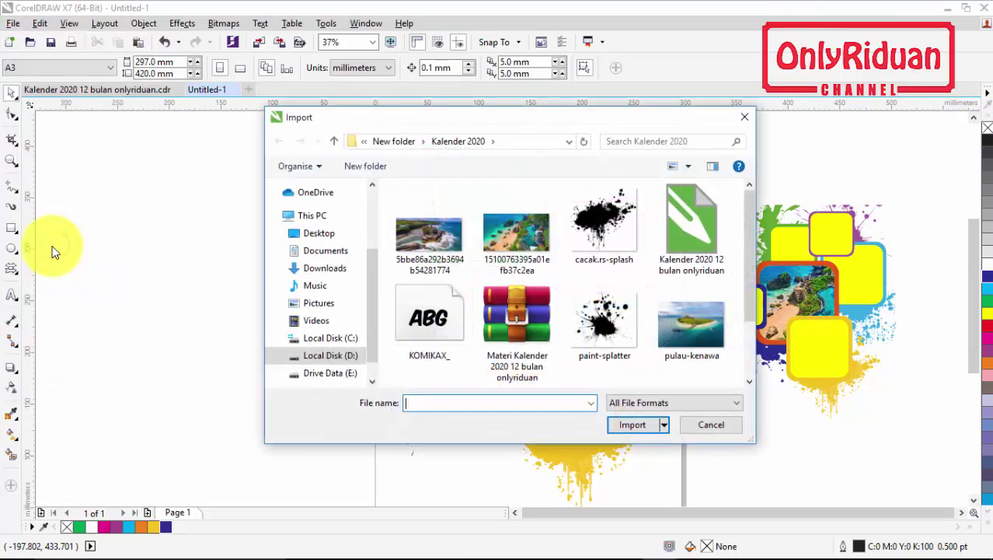
pyautogui.moveTo(748, 243); pyautogui.dragTo(745, 319)
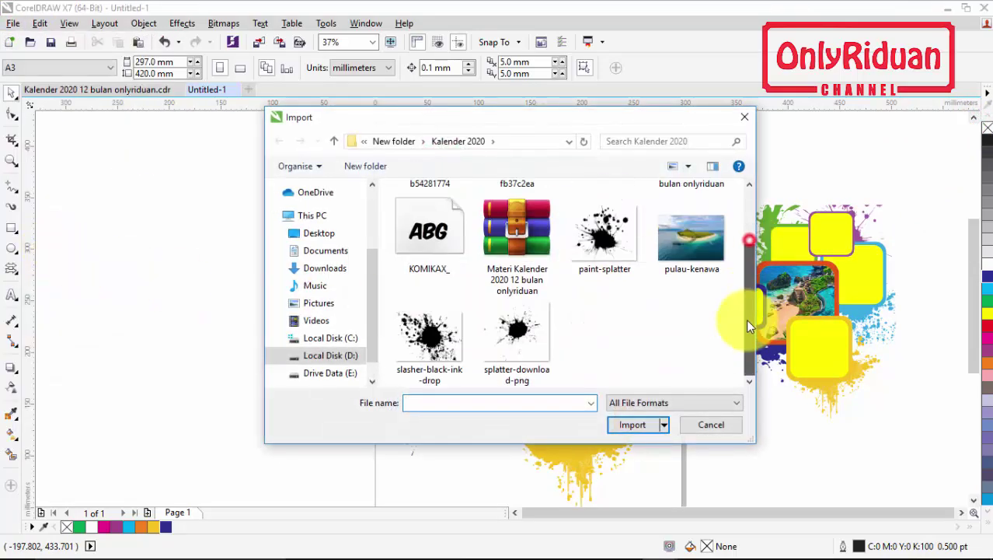
pyautogui.click(451, 342)
pyautogui.click(622, 427)
pyautogui.moveTo(154, 199); pyautogui.dragTo(357, 425)
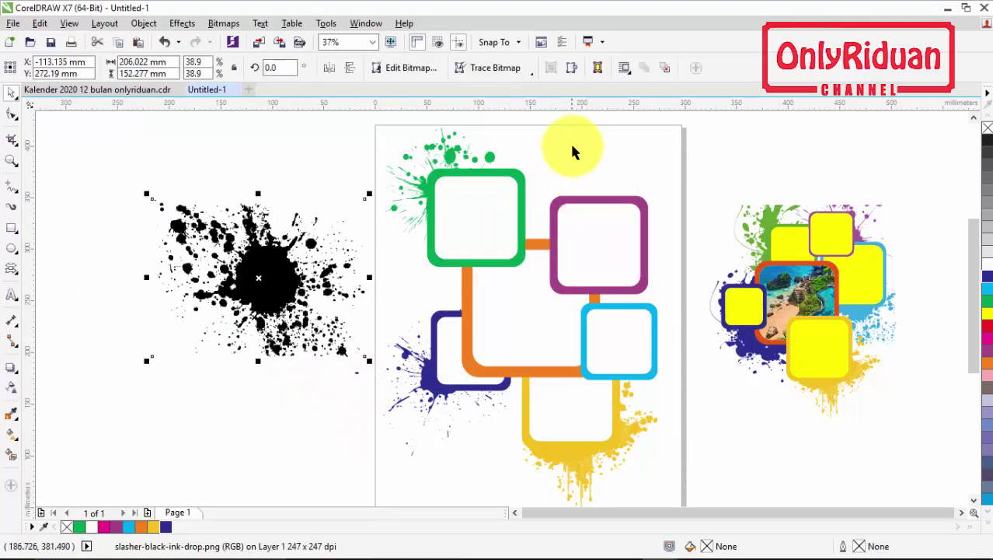
# Step: Outline-trace the splatter as a High Quality Image with the bitmap reduced
pyautogui.click(497, 68)
pyautogui.moveTo(501, 124)
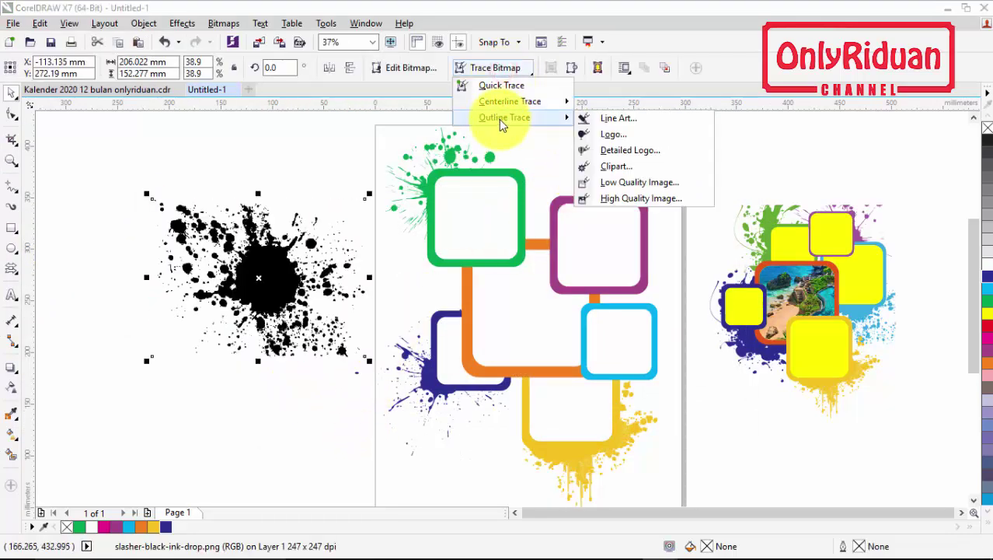
pyautogui.click(639, 198)
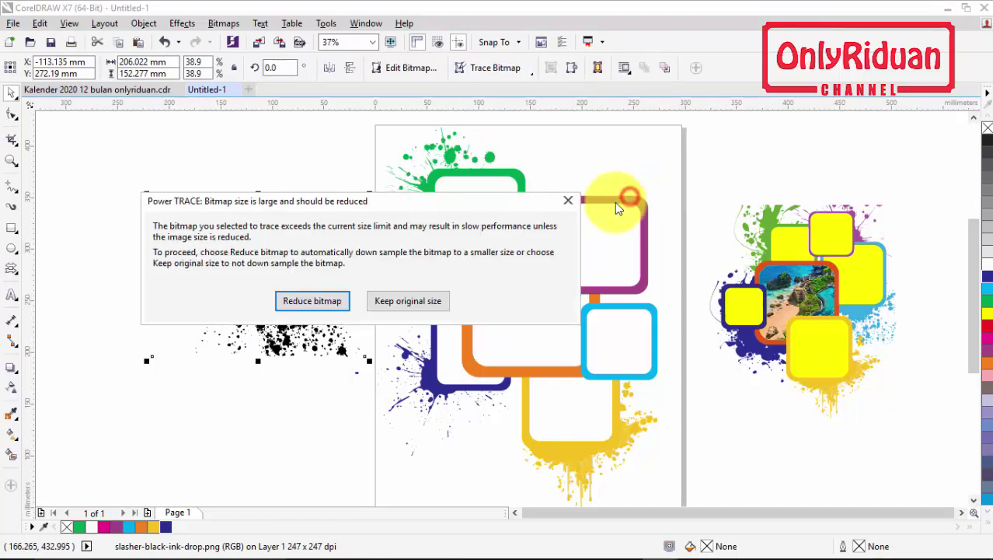
pyautogui.click(311, 305)
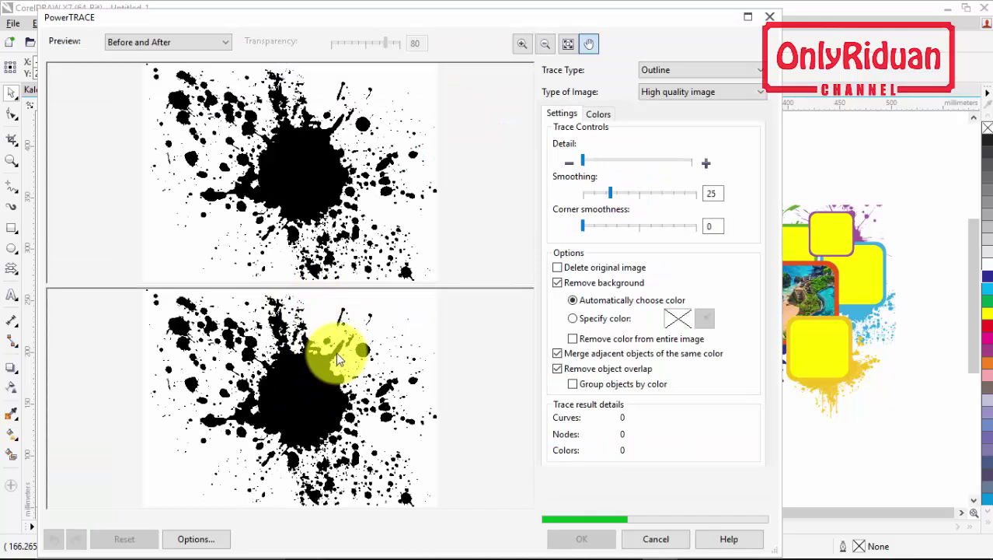
pyautogui.click(583, 540)
# Step: Delete the original bitmap and colour the traced splatter purple over the purple frame
pyautogui.click(289, 281)
pyautogui.moveTo(289, 281); pyautogui.dragTo(322, 400)
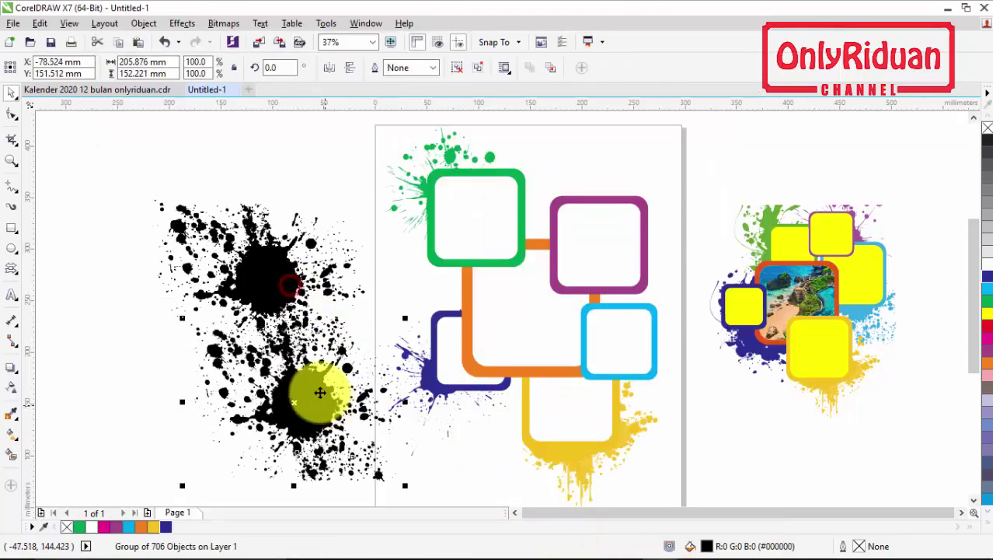
pyautogui.click(288, 278)
pyautogui.press('Delete')
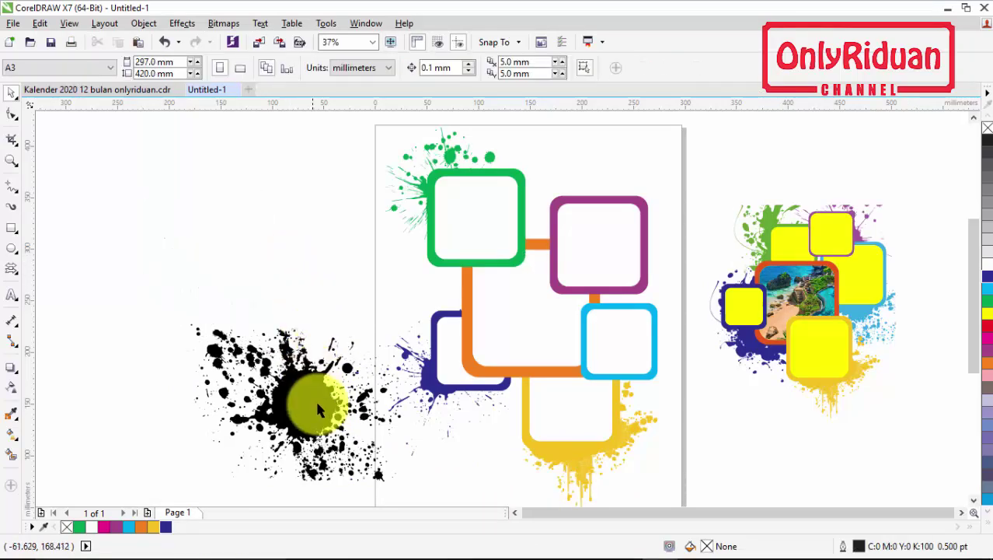
pyautogui.click(318, 404)
pyautogui.moveTo(318, 404)
pyautogui.mouseDown()
pyautogui.moveTo(288, 310)
pyautogui.moveTo(616, 217)
pyautogui.mouseUp()
pyautogui.click(113, 527)
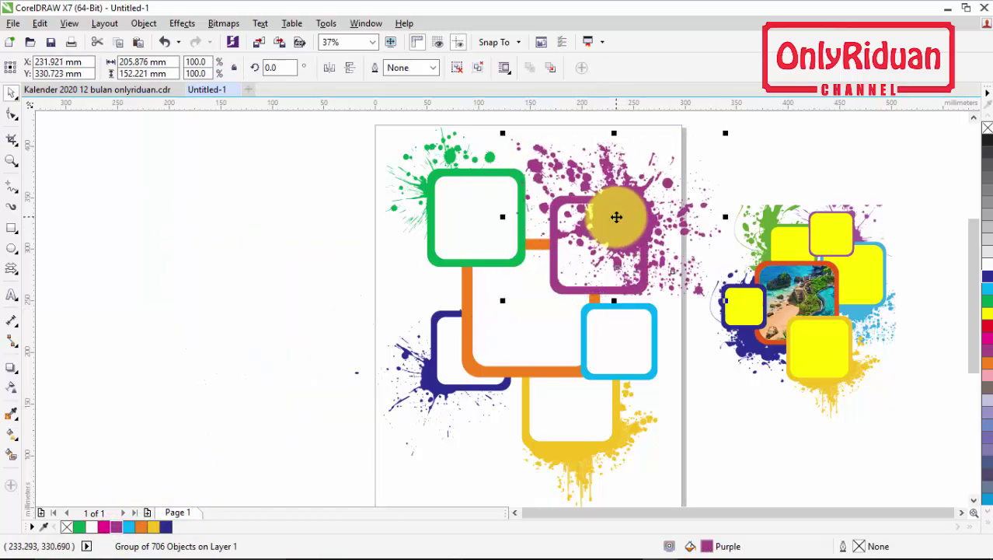
# Step: Send the purple splatter back, then add an orange splatter copy scaled to 118.3% behind the frames
pyautogui.hotkey('ctrl', 'End')
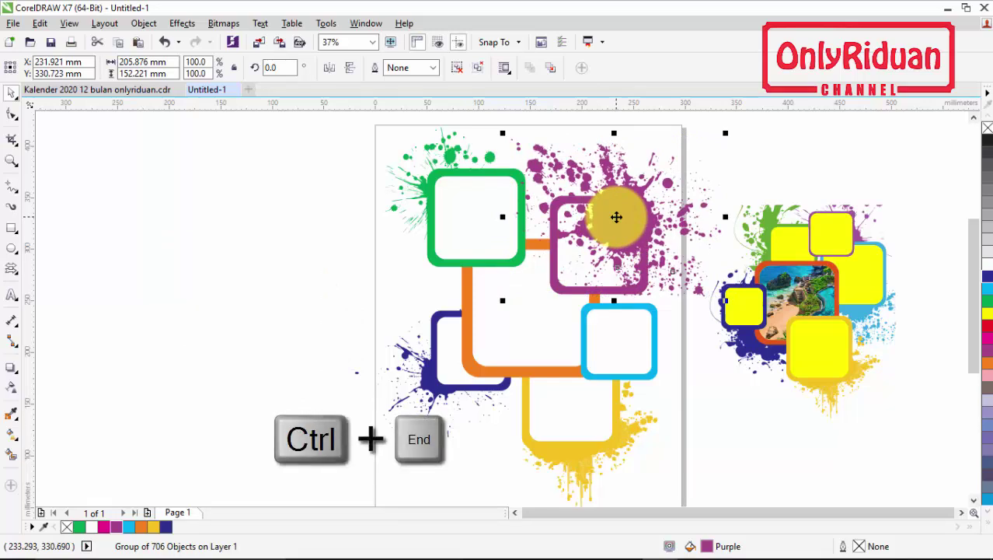
pyautogui.click(229, 251)
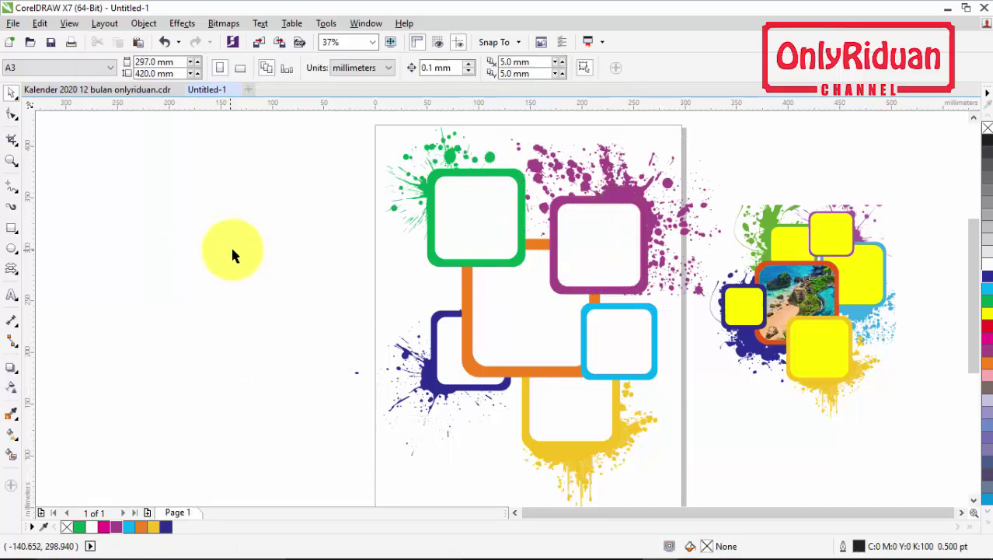
pyautogui.click(422, 379)
pyautogui.moveTo(437, 377); pyautogui.dragTo(454, 294)
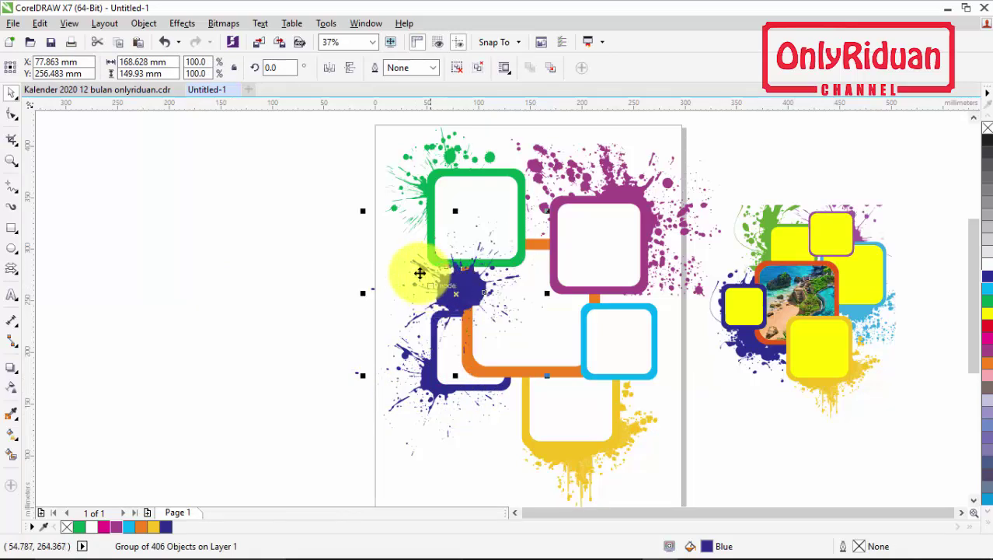
pyautogui.moveTo(362, 212); pyautogui.dragTo(330, 181)
pyautogui.moveTo(451, 265); pyautogui.dragTo(464, 280)
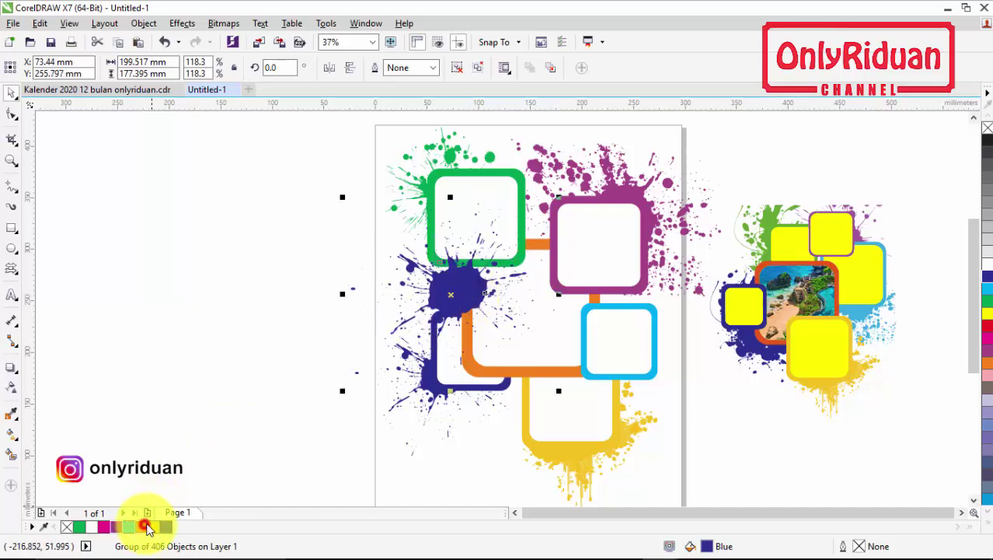
pyautogui.click(145, 525)
pyautogui.hotkey('ctrl', 'End')
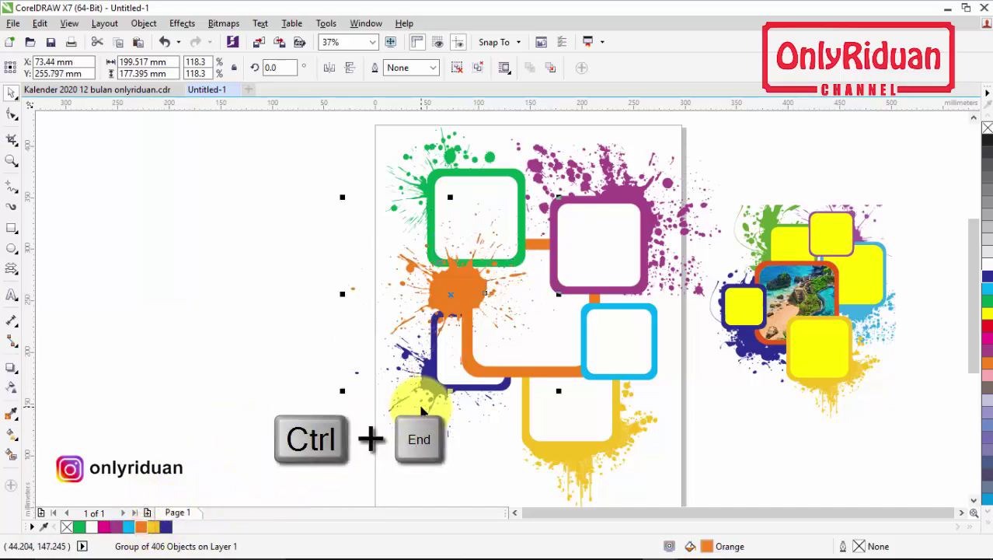
pyautogui.click(266, 311)
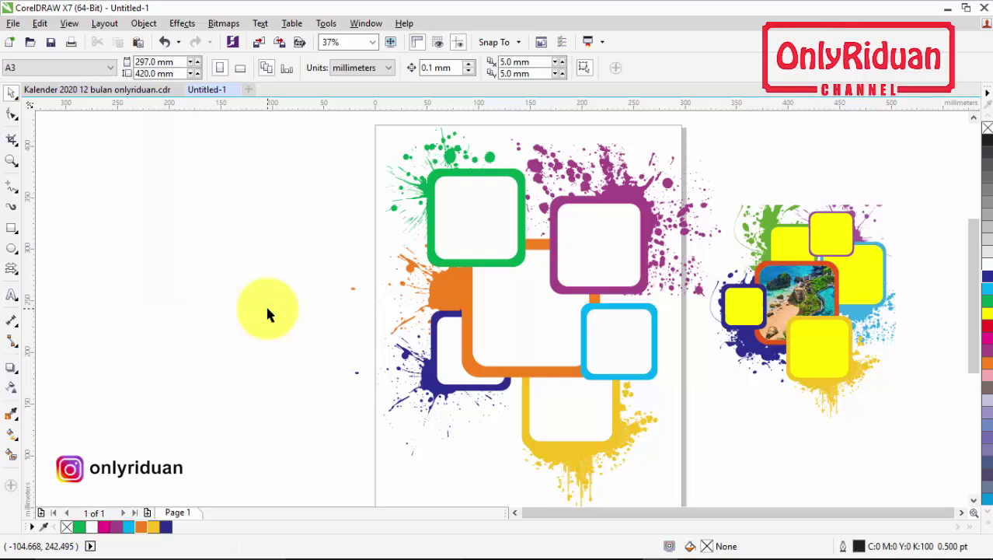
# Step: Place a splatter copy behind the cyan frame as its cyan backing
pyautogui.click(446, 288)
pyautogui.moveTo(445, 288)
pyautogui.mouseDown()
pyautogui.moveTo(614, 327)
pyautogui.moveTo(643, 367)
pyautogui.moveTo(632, 350)
pyautogui.moveTo(639, 355)
pyautogui.mouseUp()
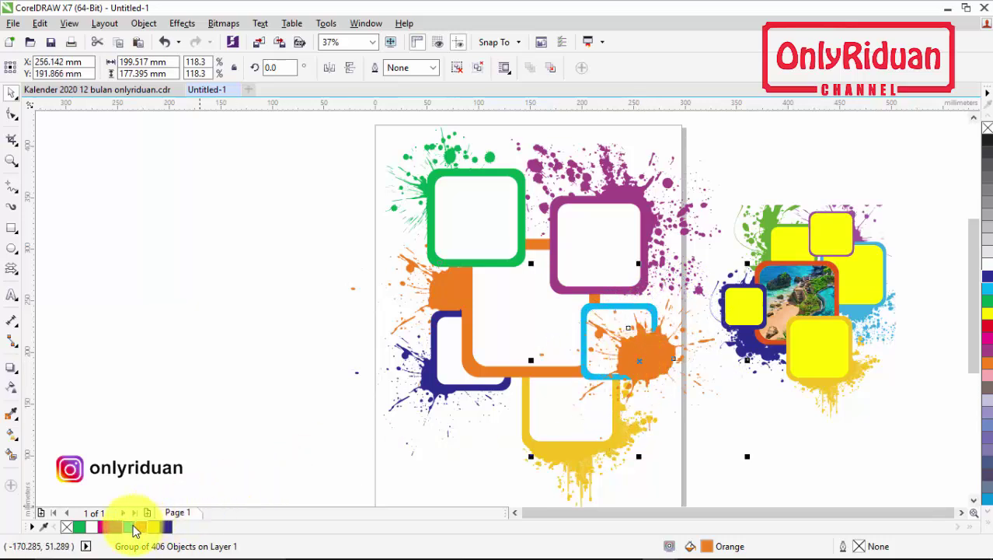
pyautogui.hotkey('ctrl', 'End')
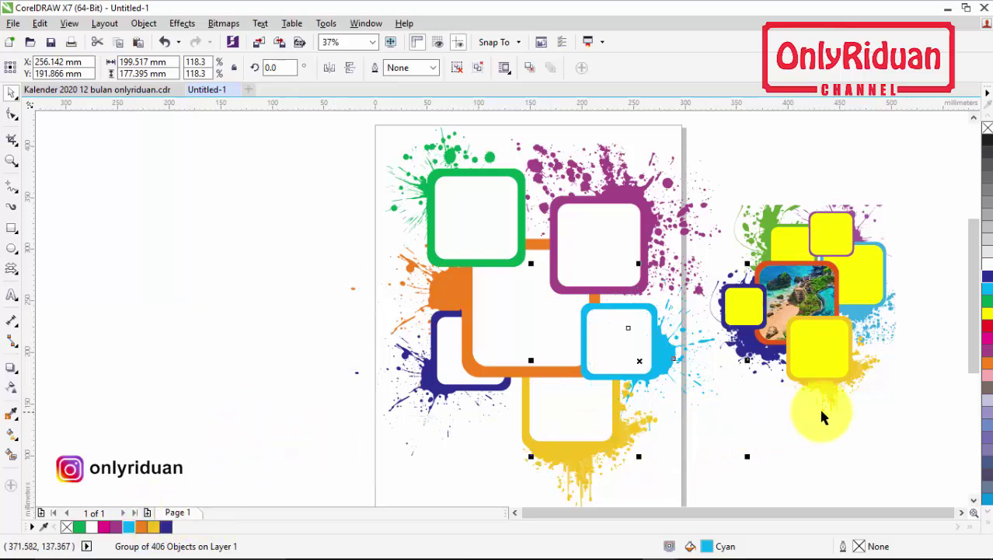
pyautogui.click(961, 512)
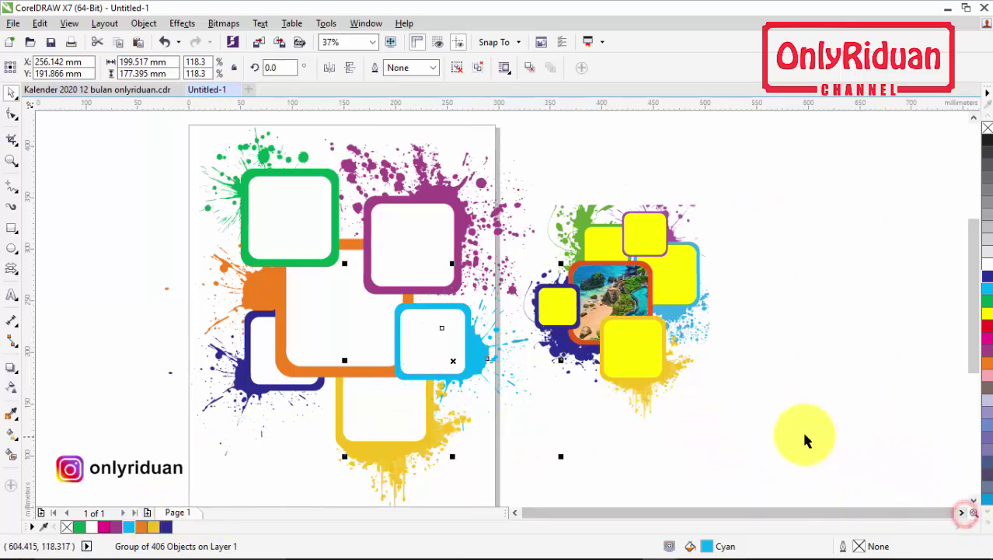
# Step: Shift the right-hand reference artwork further right and check the overlapping frames
pyautogui.moveTo(809, 443); pyautogui.dragTo(505, 159)
pyautogui.moveTo(615, 287); pyautogui.dragTo(699, 279)
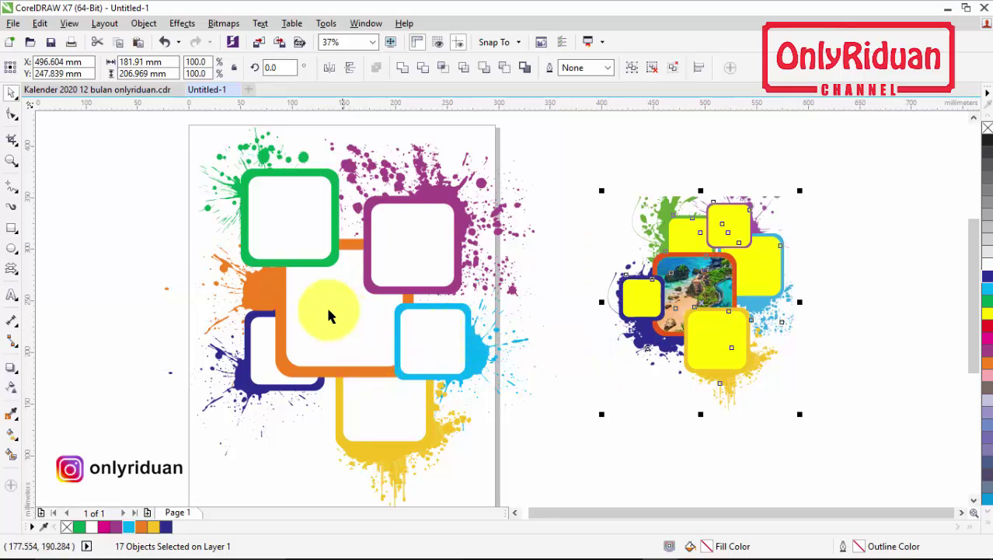
pyautogui.click(429, 254)
pyautogui.click(304, 210)
pyautogui.click(326, 309)
pyautogui.click(443, 337)
pyautogui.click(310, 228)
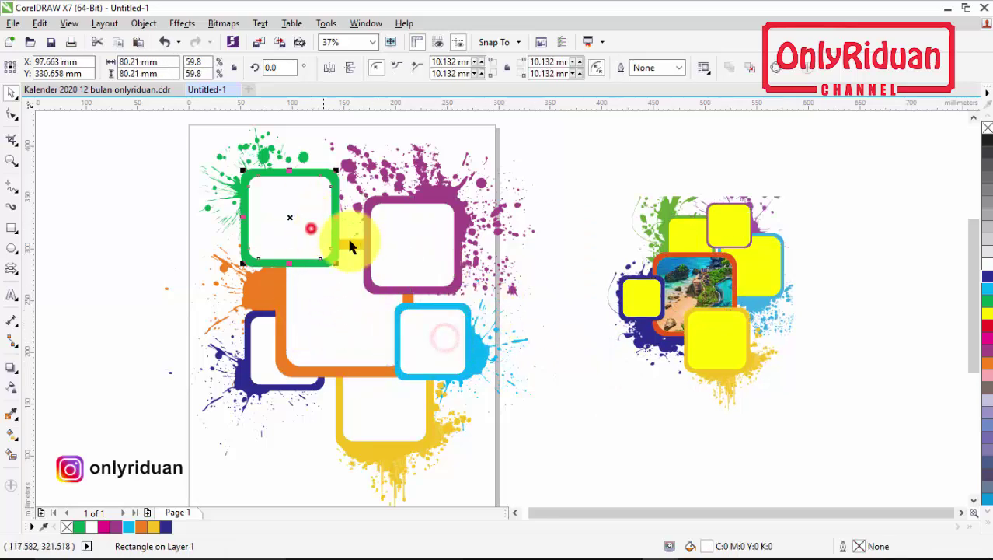
# Step: Import the beach photo and PowerClip it inside the orange centre frame
pyautogui.click(13, 23)
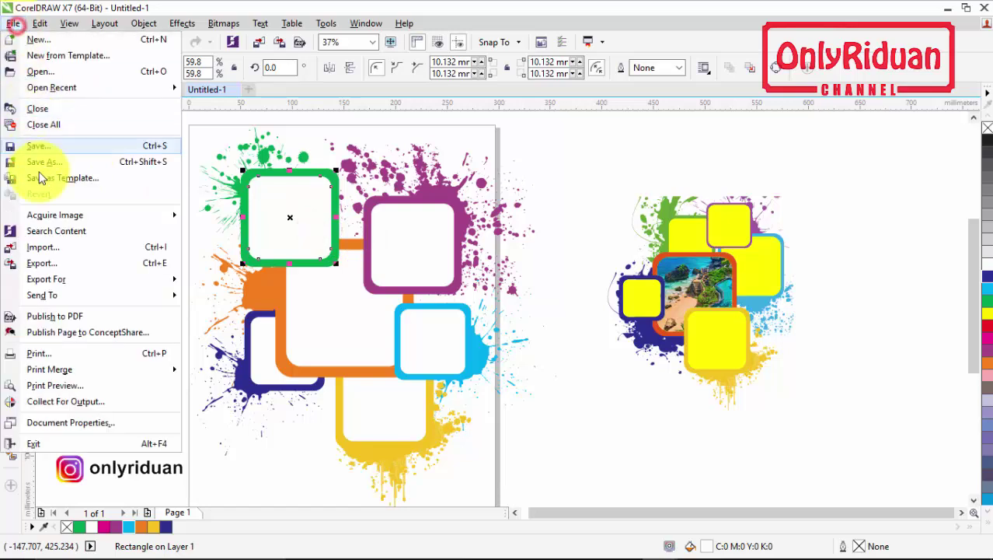
pyautogui.click(41, 247)
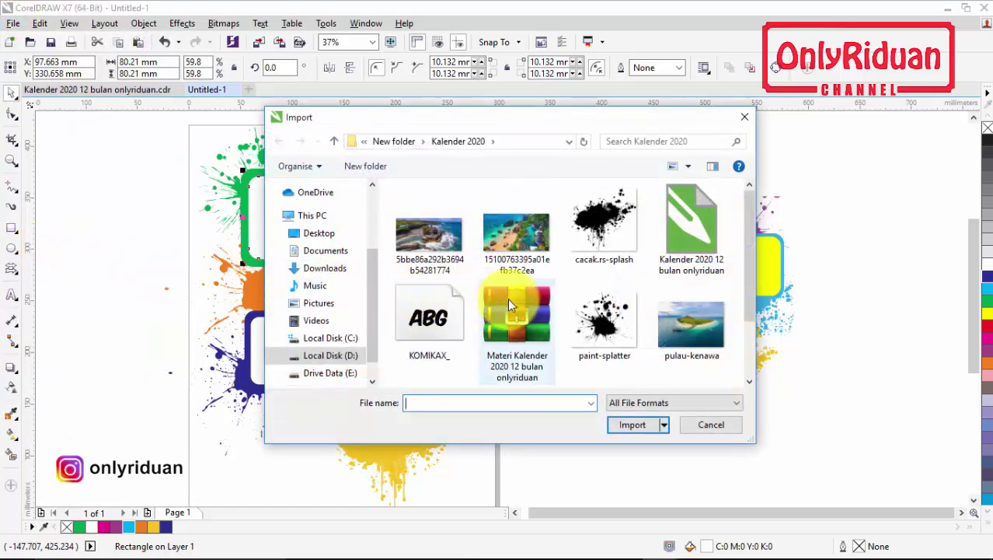
pyautogui.click(509, 230)
pyautogui.click(630, 424)
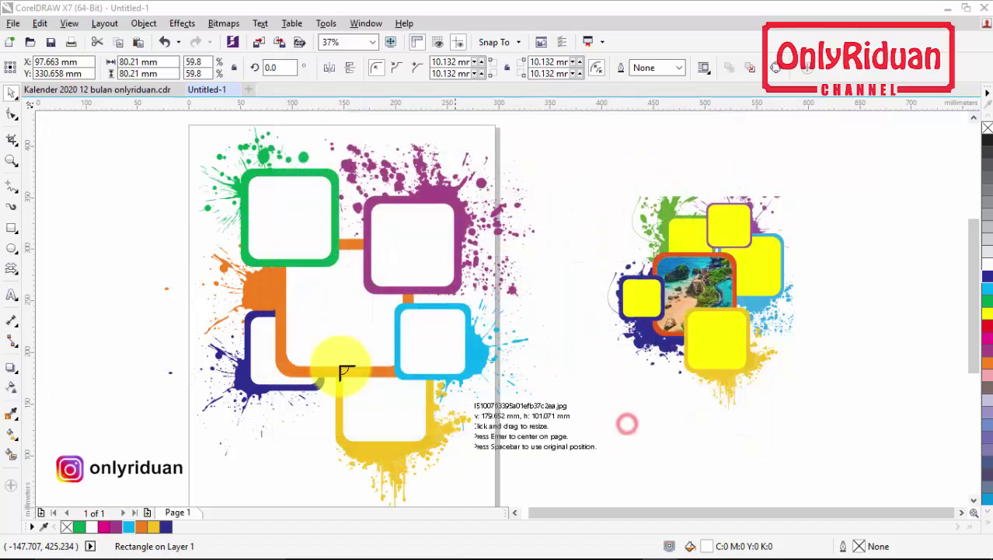
pyautogui.moveTo(75, 219); pyautogui.dragTo(336, 414)
pyautogui.moveTo(269, 288); pyautogui.dragTo(664, 380)
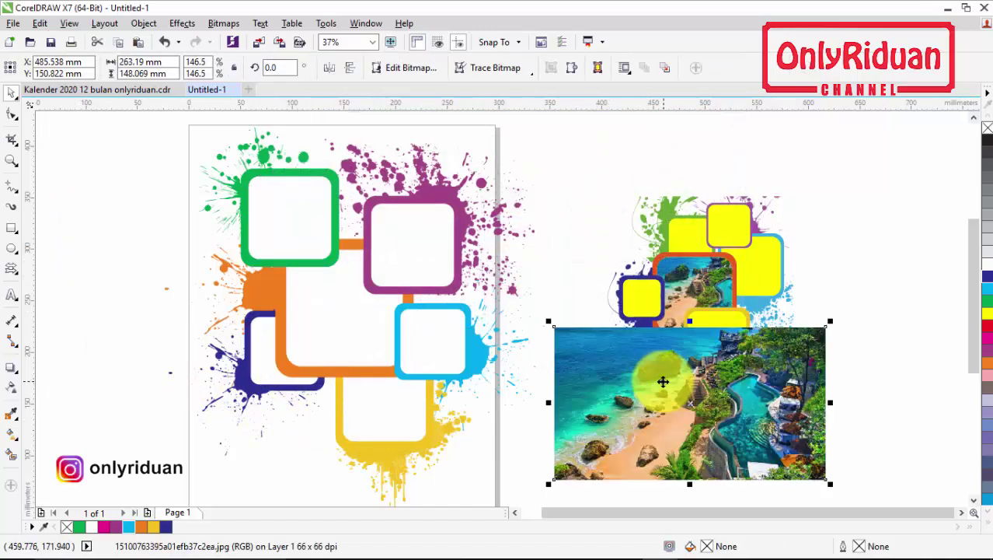
pyautogui.rightClick(663, 381)
pyautogui.click(703, 154)
pyautogui.click(344, 319)
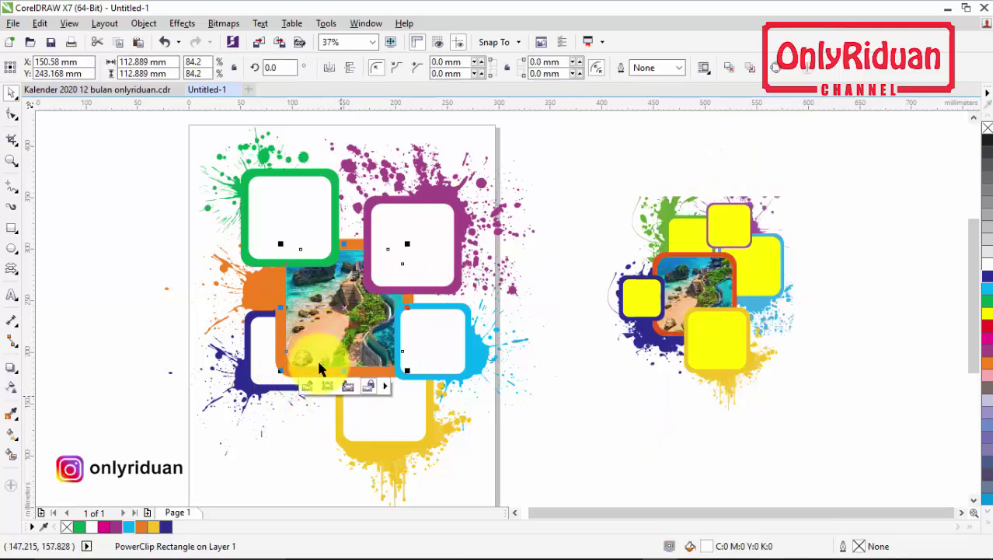
# Step: Try moving the clipped photo frame and green frame aside, undoing both moves
pyautogui.click(300, 208)
pyautogui.click(401, 228)
pyautogui.click(421, 335)
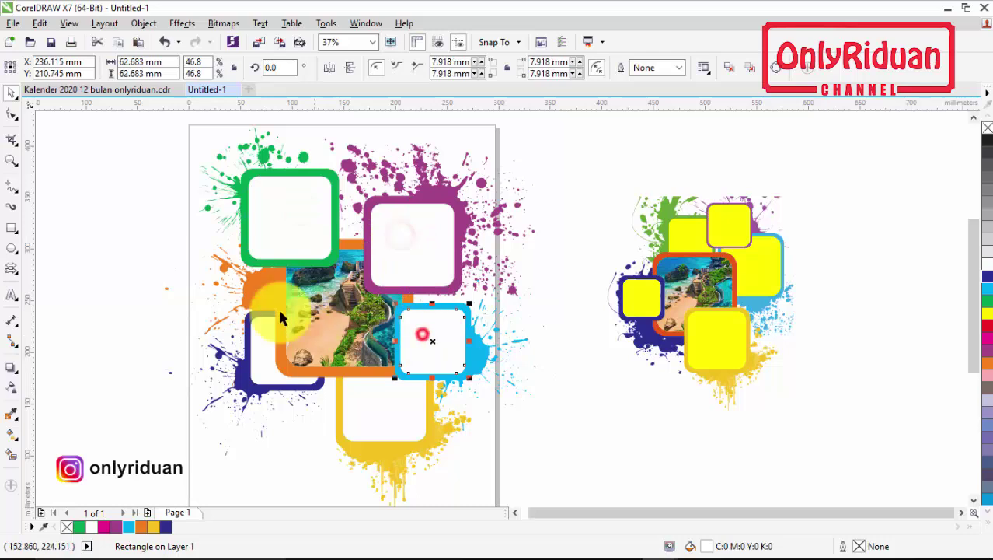
pyautogui.click(211, 255)
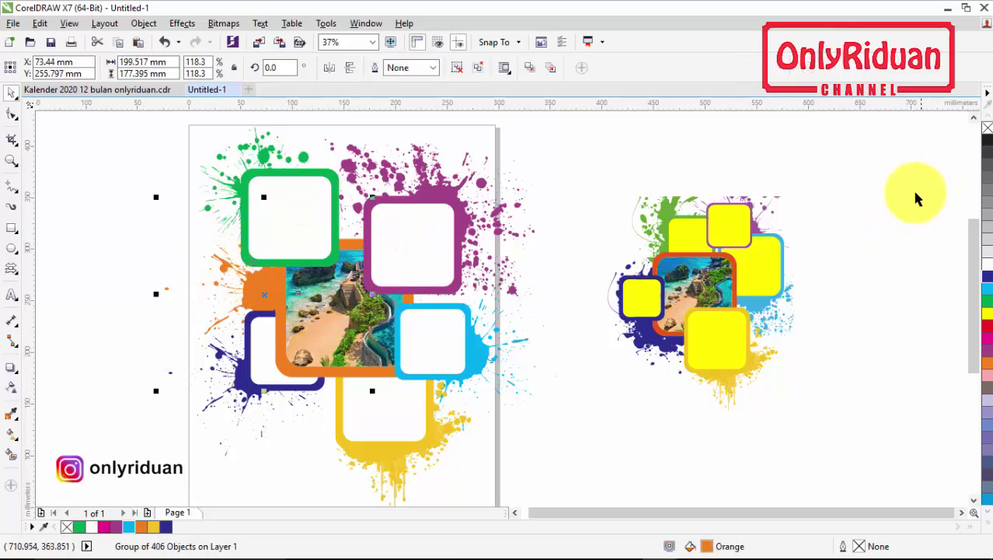
pyautogui.moveTo(348, 310); pyautogui.dragTo(230, 345)
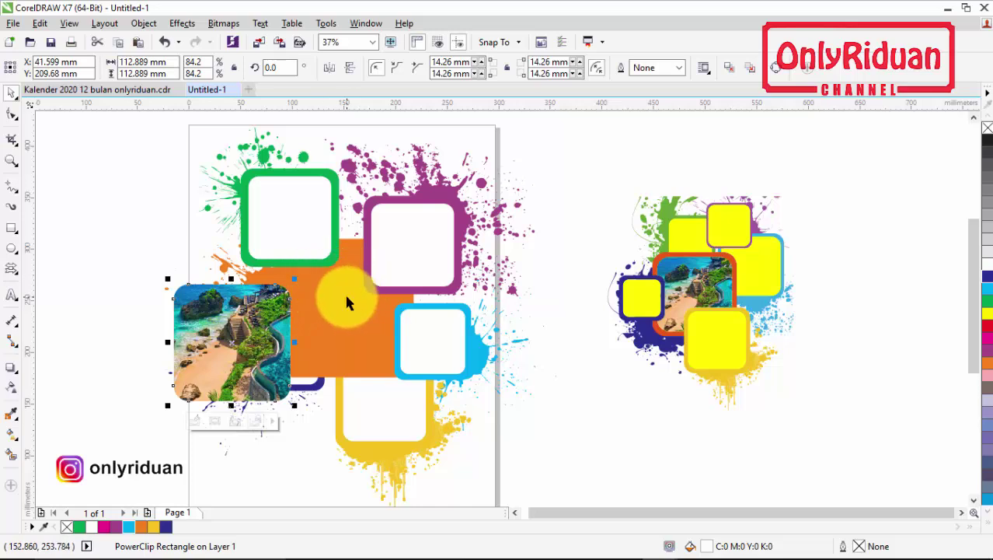
pyautogui.hotkey('ctrl', 'z')
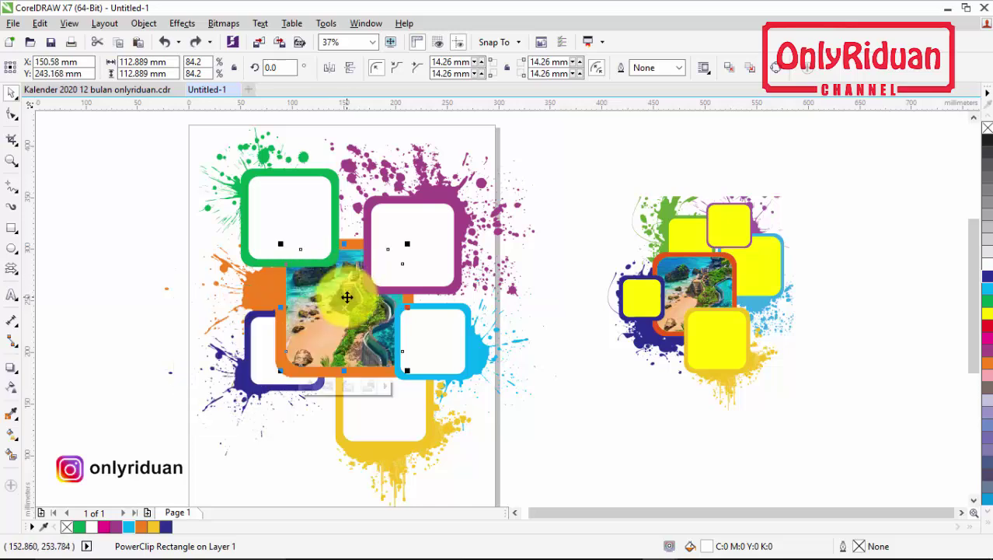
pyautogui.hotkey('ctrl', 'z')
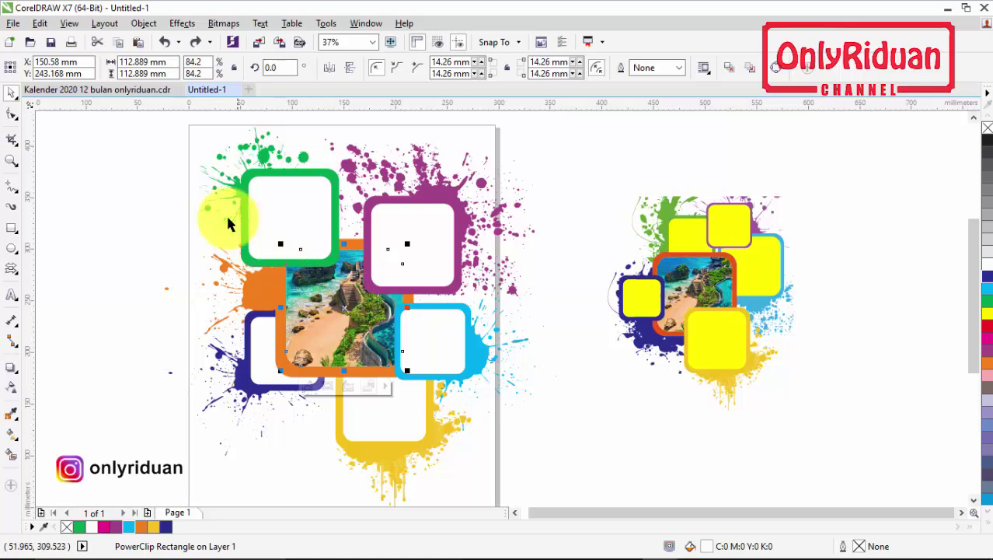
pyautogui.moveTo(186, 146); pyautogui.dragTo(342, 272)
pyautogui.moveTo(307, 219); pyautogui.dragTo(201, 218)
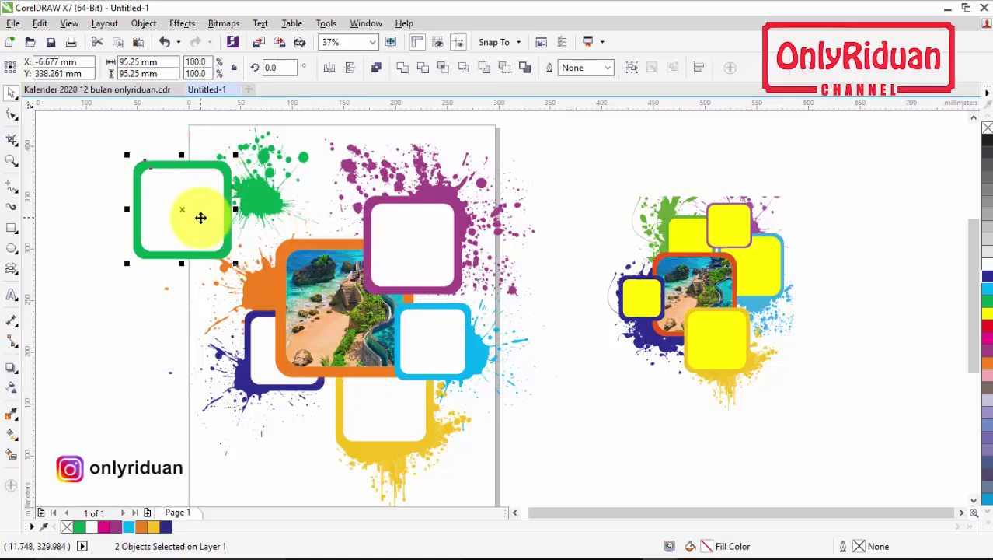
pyautogui.hotkey('ctrl', 'z')
# Step: Delete the small reference design and return to the 2020 calendar document
pyautogui.scroll(-2, 479, 244)
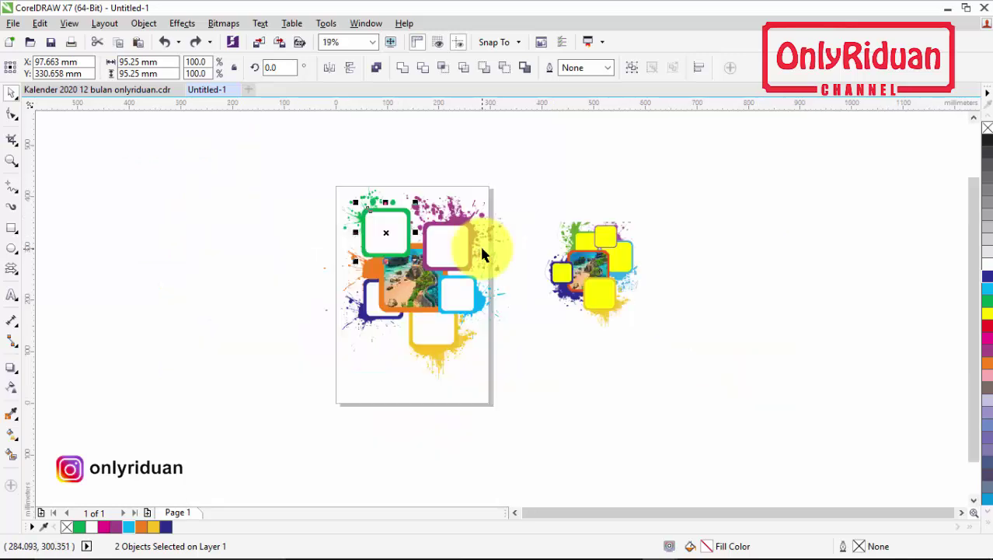
pyautogui.moveTo(694, 361); pyautogui.dragTo(522, 199)
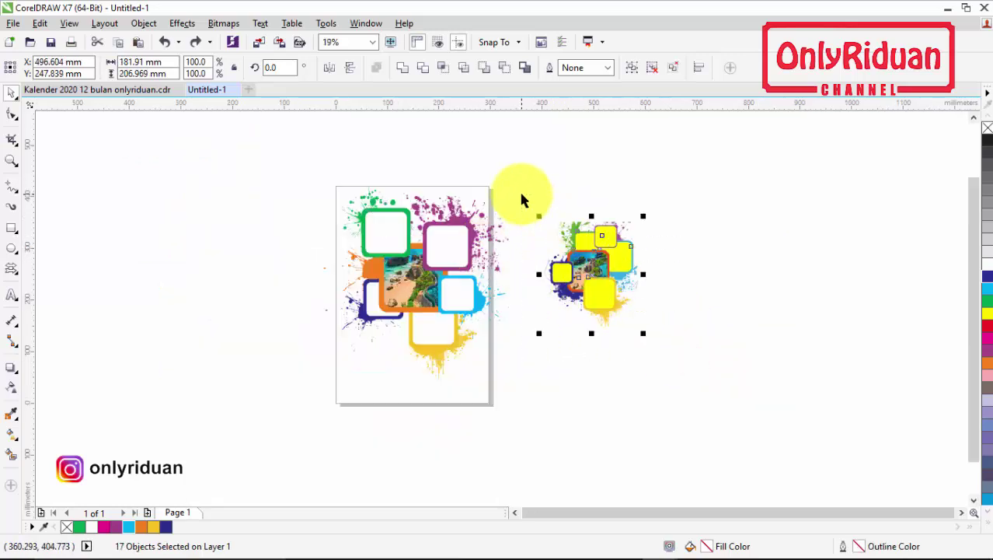
pyautogui.press('Delete')
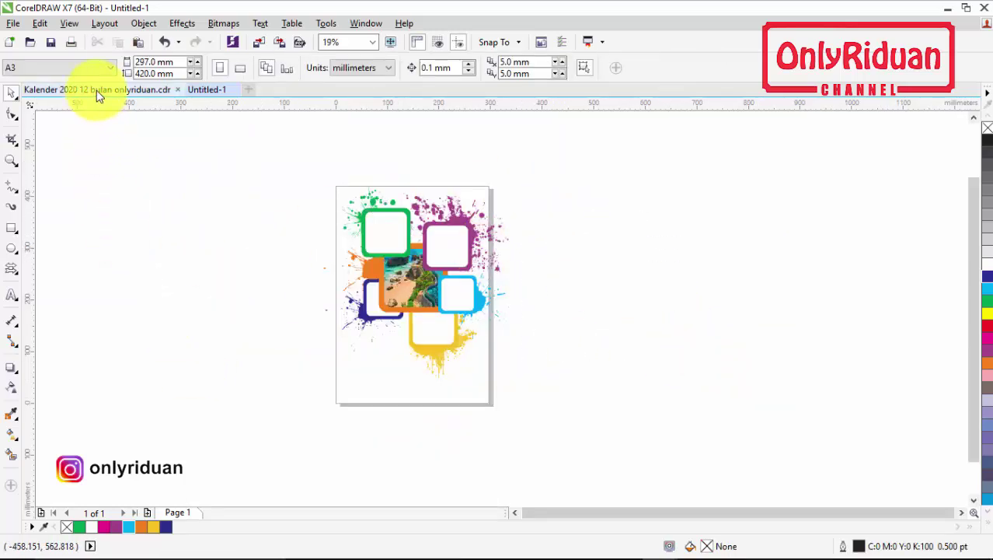
pyautogui.click(98, 92)
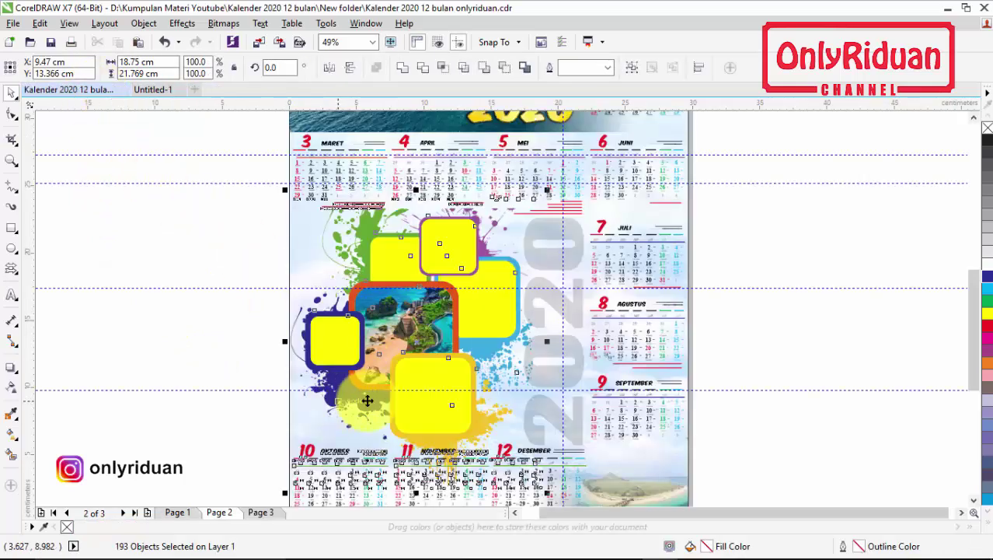
pyautogui.click(166, 287)
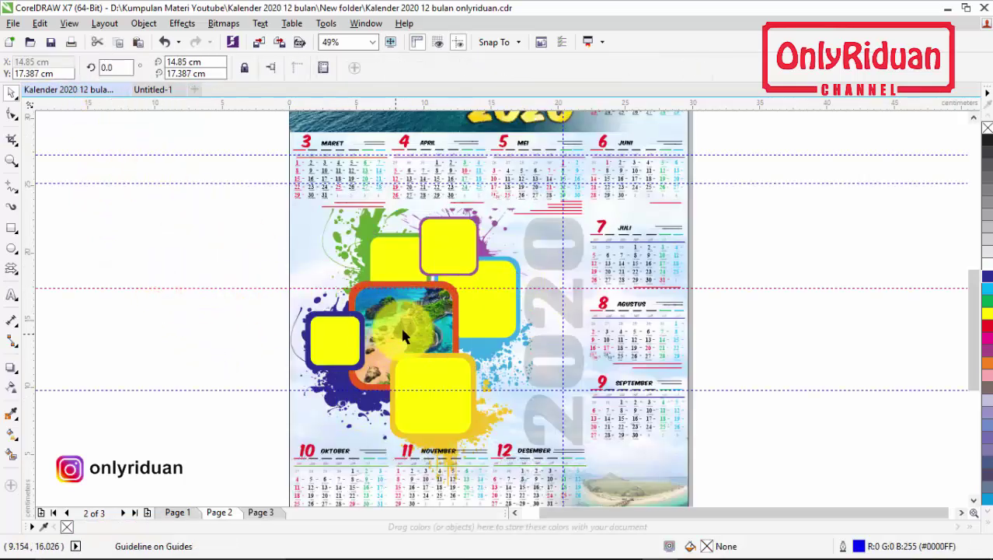
pyautogui.click(577, 264)
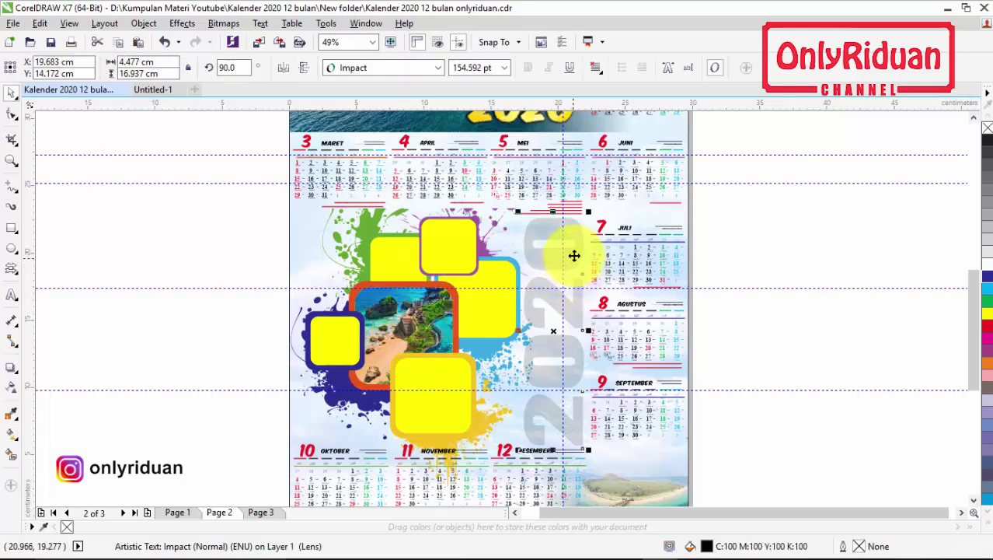
pyautogui.click(11, 386)
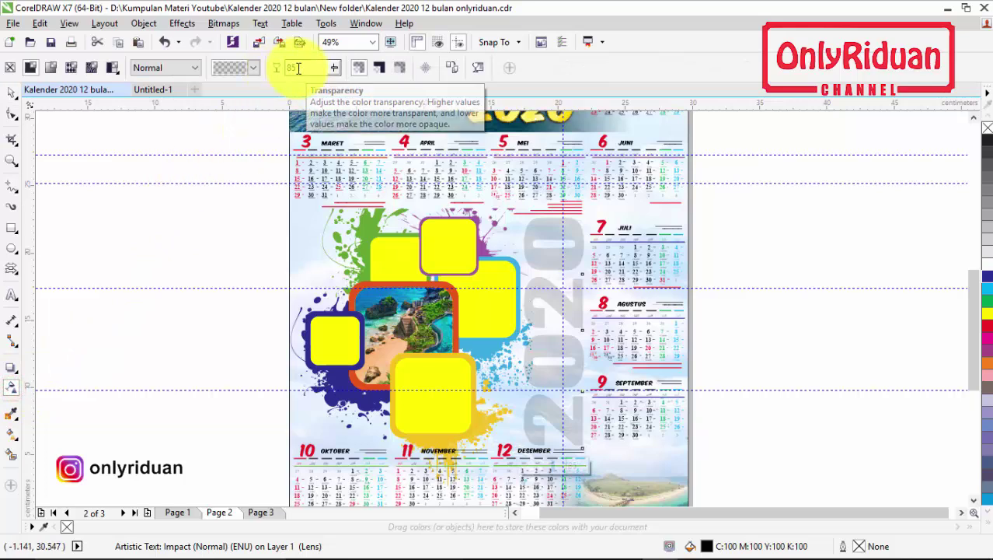
pyautogui.moveTo(297, 68); pyautogui.dragTo(282, 68)
pyautogui.write('75')
pyautogui.press('Return')
pyautogui.moveTo(500, 270); pyautogui.dragTo(553, 341)
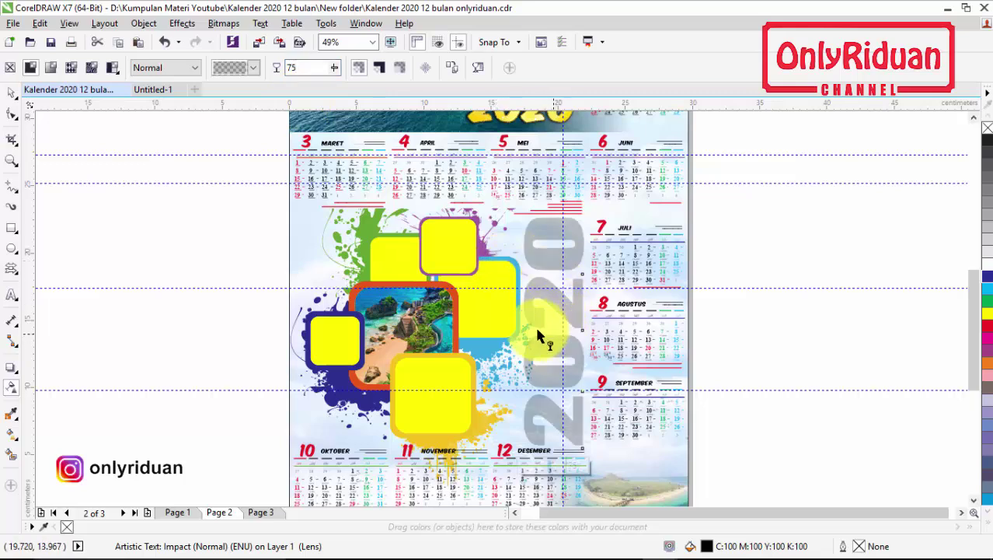
pyautogui.click(308, 69)
pyautogui.write('8')
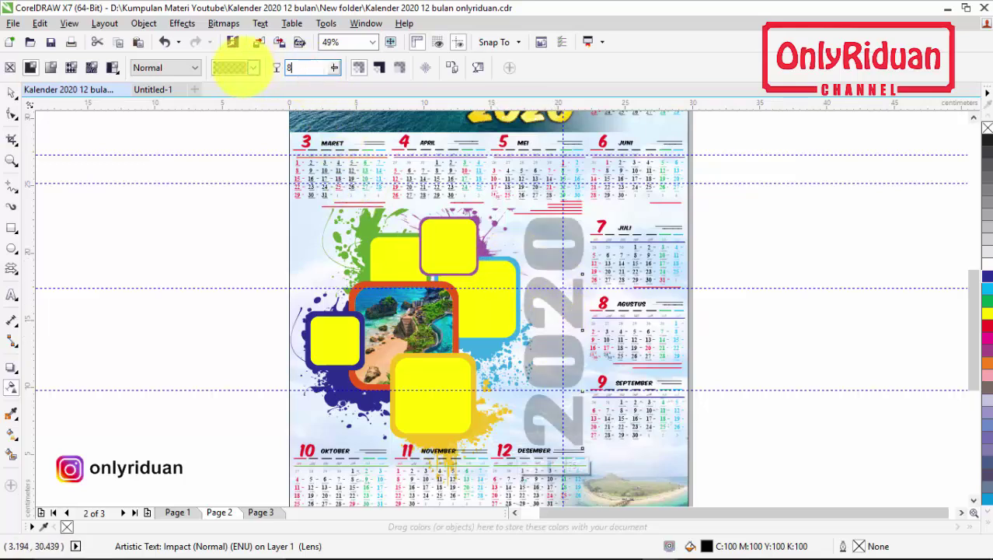
pyautogui.write('5')
pyautogui.press('Return')
pyautogui.moveTo(536, 314)
pyautogui.mouseDown()
pyautogui.moveTo(543, 370)
pyautogui.moveTo(543, 289)
pyautogui.moveTo(536, 299)
pyautogui.mouseUp()
pyautogui.scroll(-2, 536, 300)
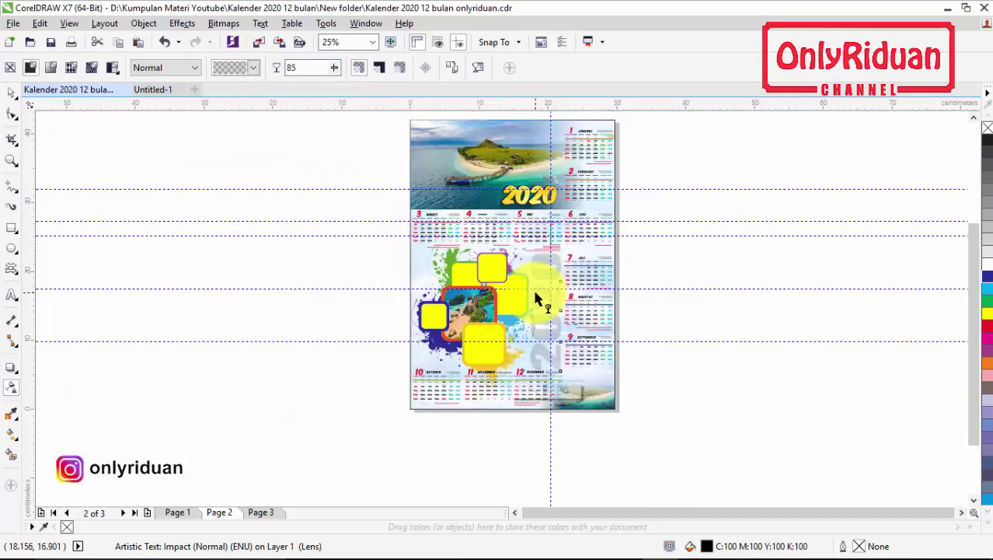
pyautogui.click(973, 118)
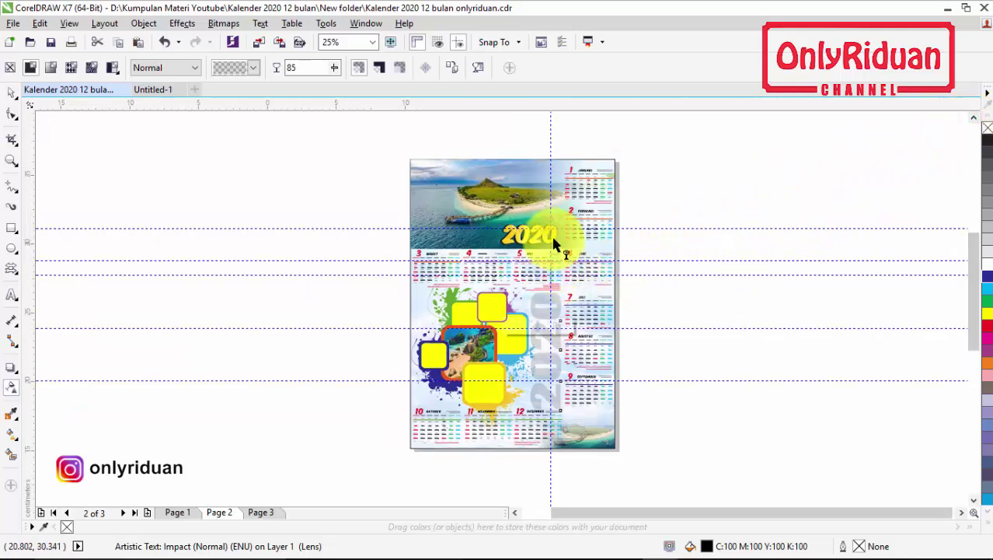
pyautogui.scroll(4, 554, 245)
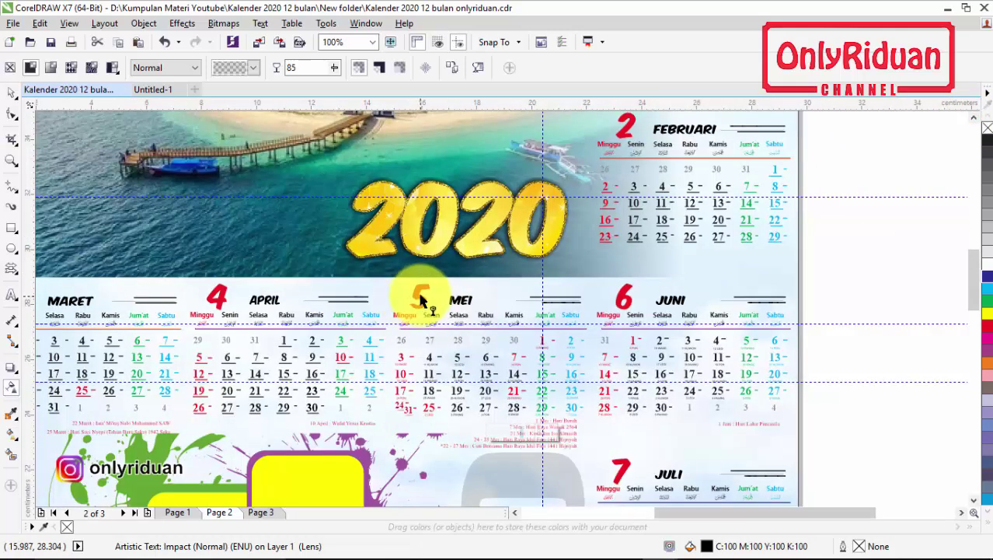
pyautogui.press('space')
pyautogui.press('Escape')
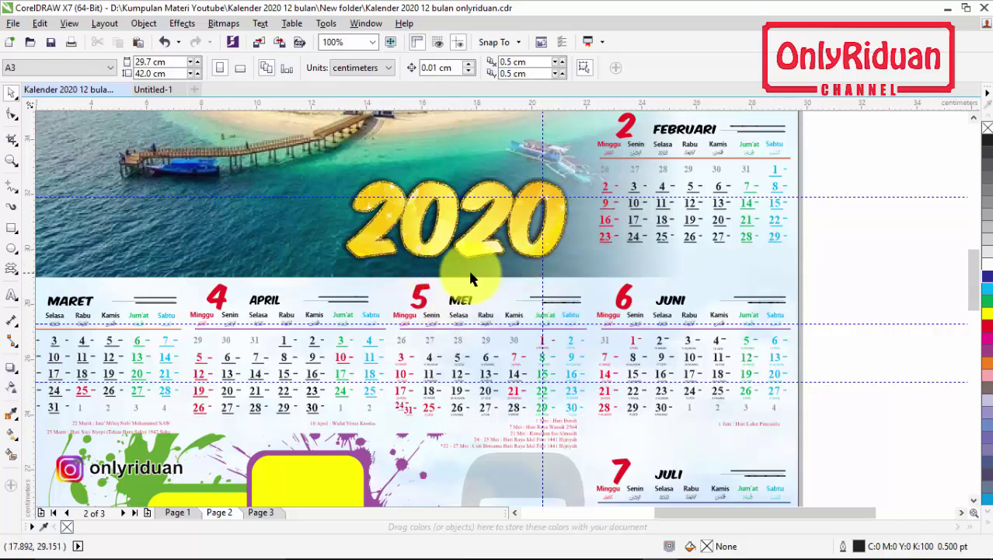
pyautogui.scroll(-2, 470, 272)
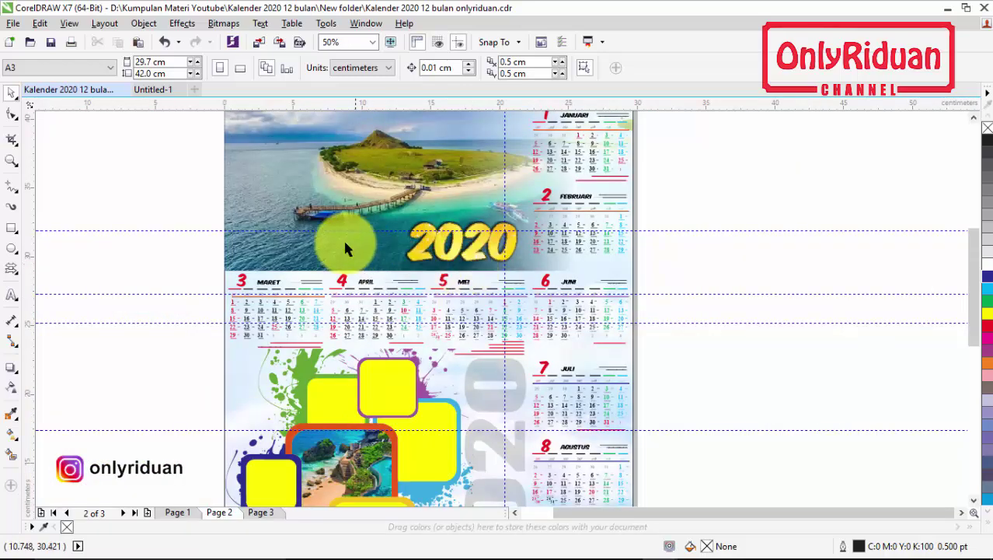